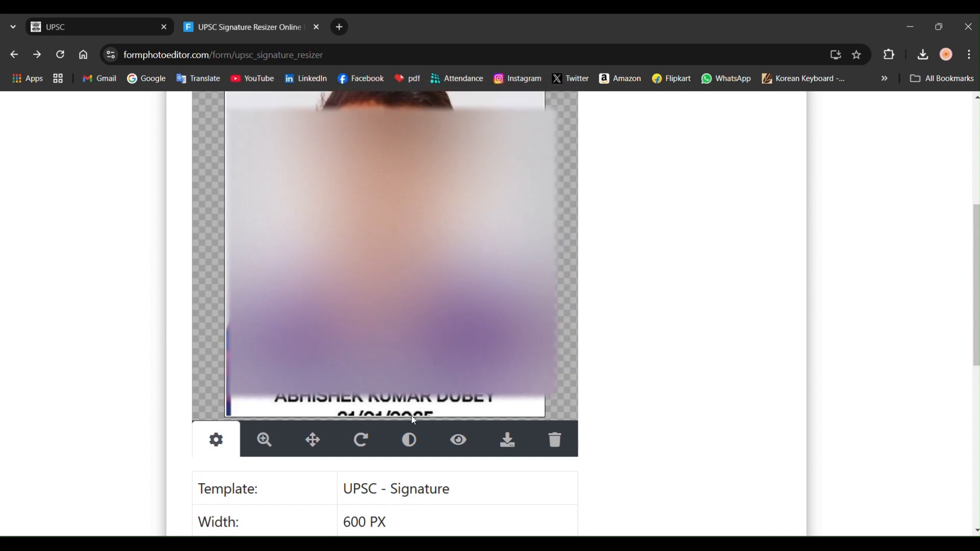
# - Set the photo's output height to 690 px in the resizer settings and save them
pyautogui.scroll(-1, 265, 398)
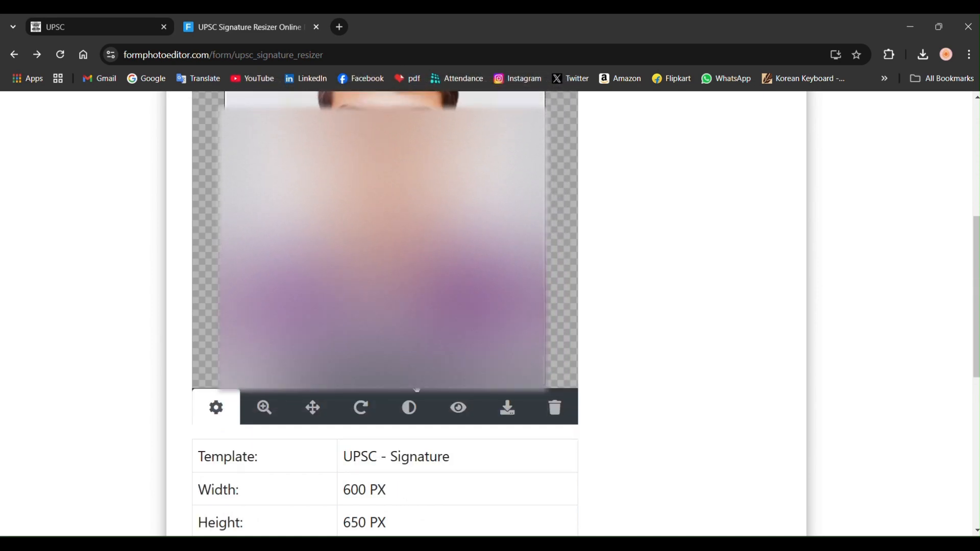
pyautogui.scroll(-2, 327, 409)
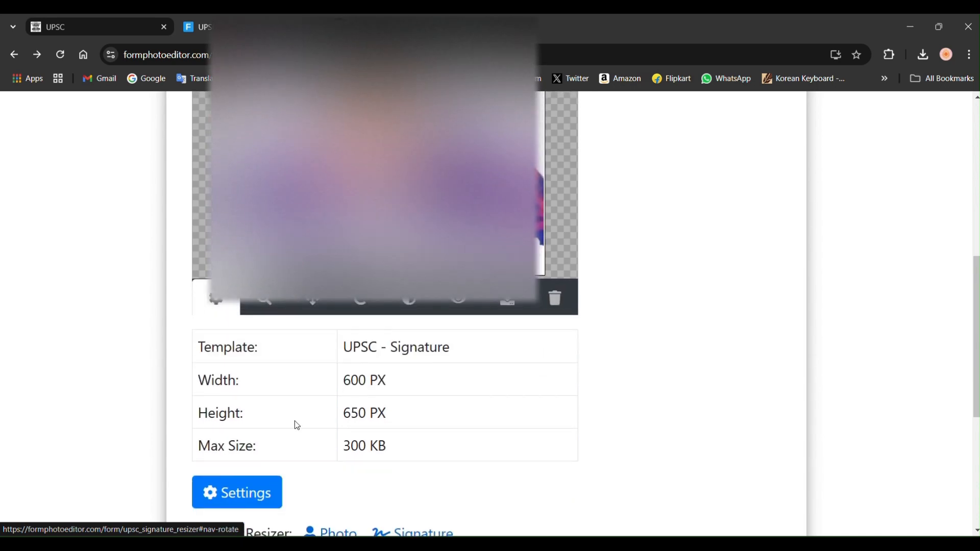
pyautogui.click(256, 492)
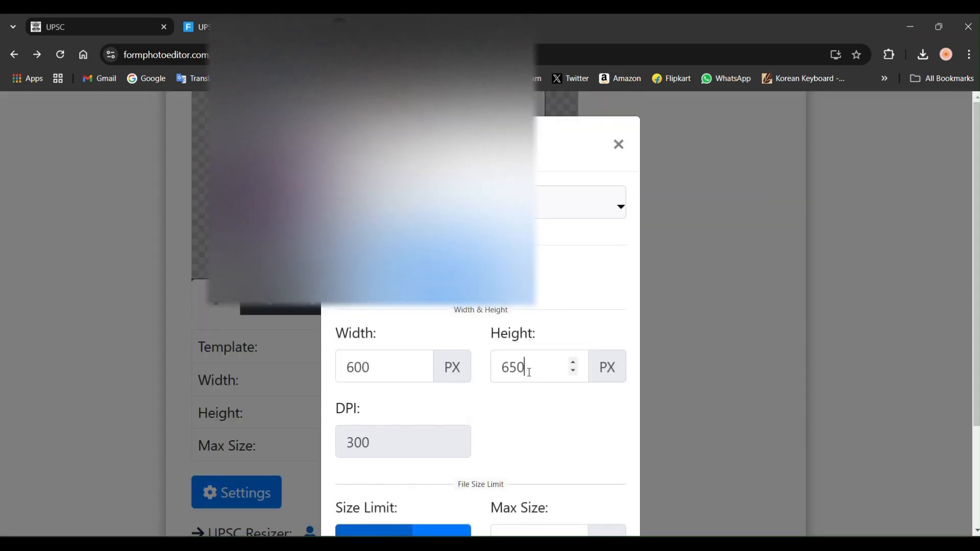
pyautogui.click(529, 372)
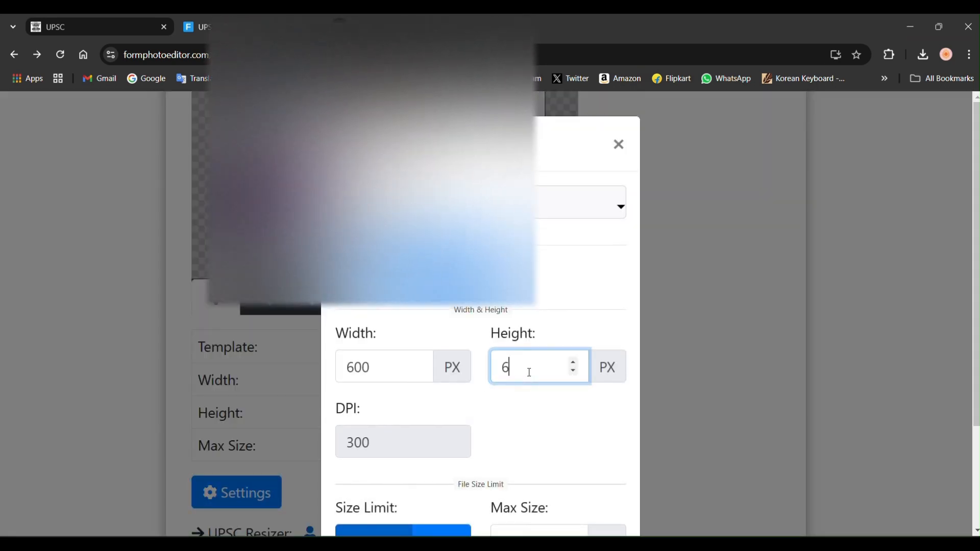
pyautogui.write('90')
pyautogui.scroll(-3, 459, 424)
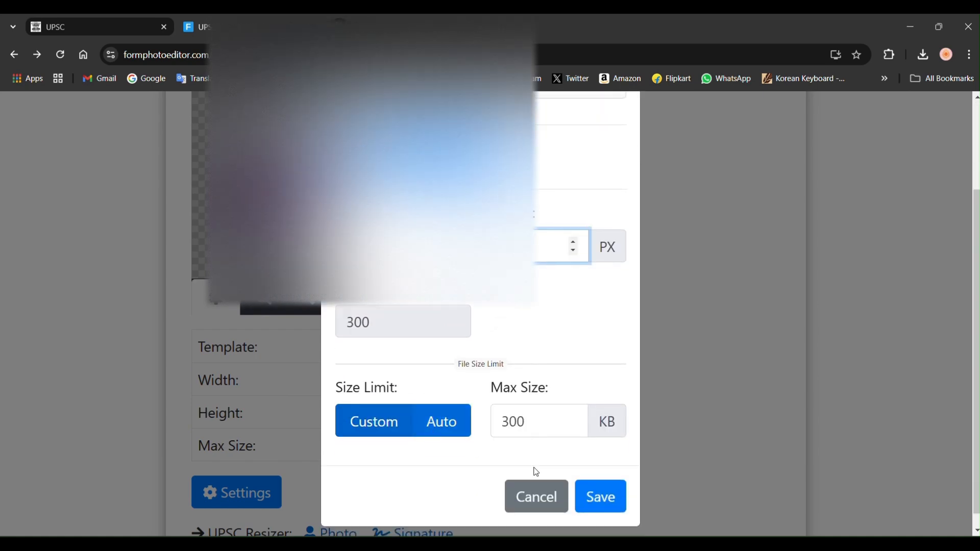
pyautogui.click(621, 503)
# - Shift the photo slightly within its crop frame using the Move tool
pyautogui.scroll(5, 493, 348)
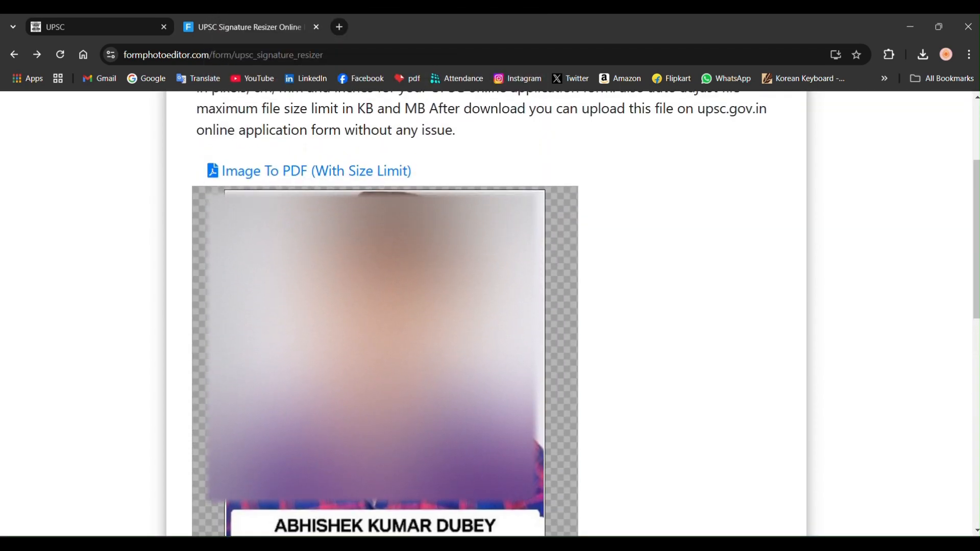
pyautogui.scroll(-1, 493, 348)
pyautogui.scroll(-1, 493, 348)
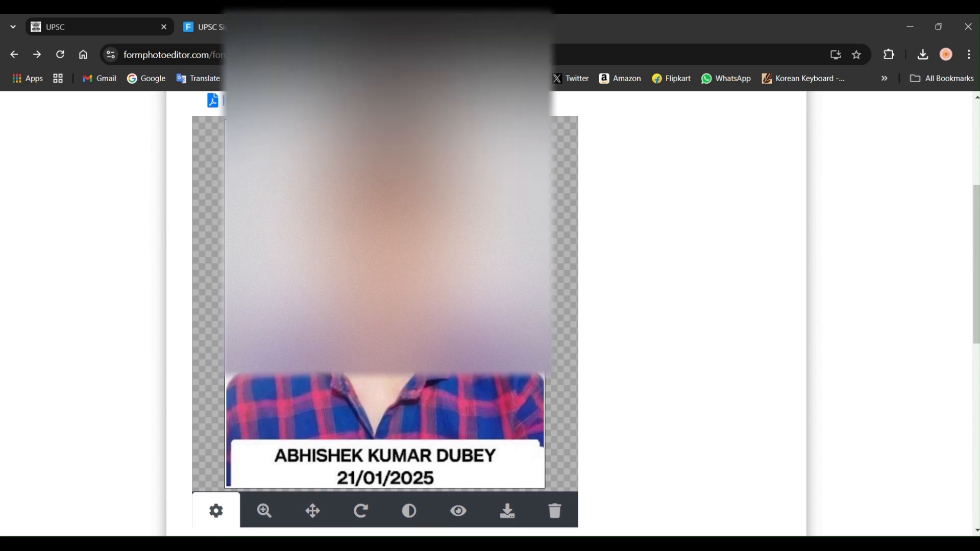
pyautogui.scroll(-1, 493, 348)
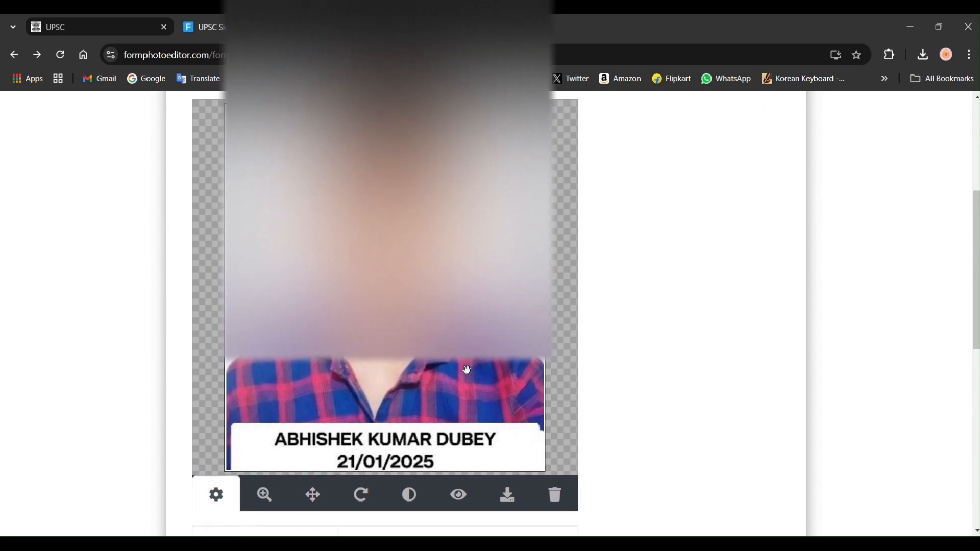
pyautogui.click(331, 499)
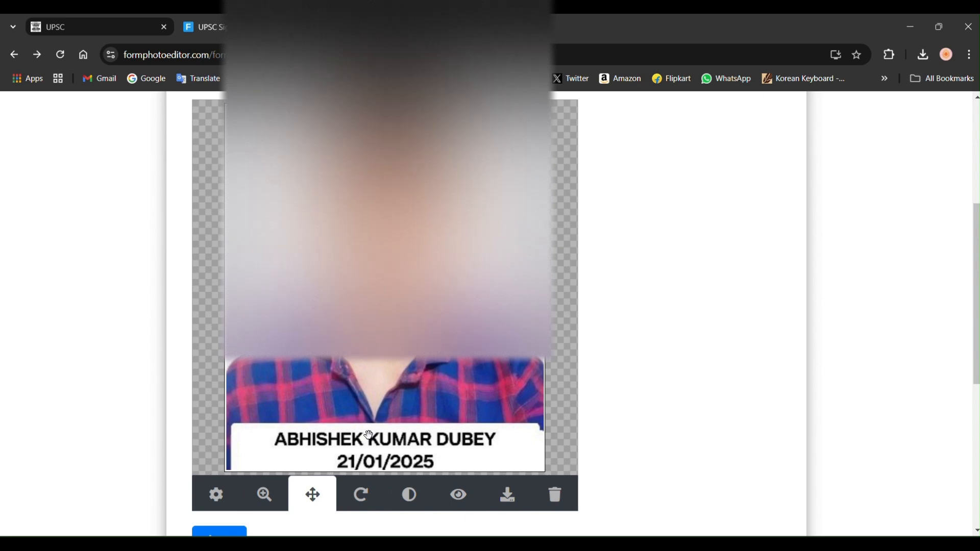
pyautogui.moveTo(369, 435); pyautogui.dragTo(365, 426)
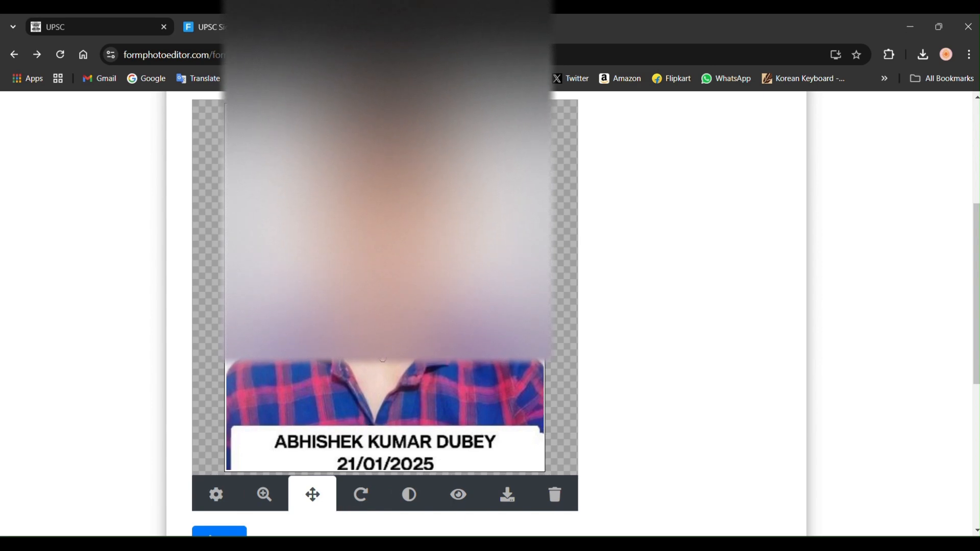
# - Load the signature file from the upsc documents folder into the UPSC Signature Resizer
pyautogui.scroll(-2, 211, 462)
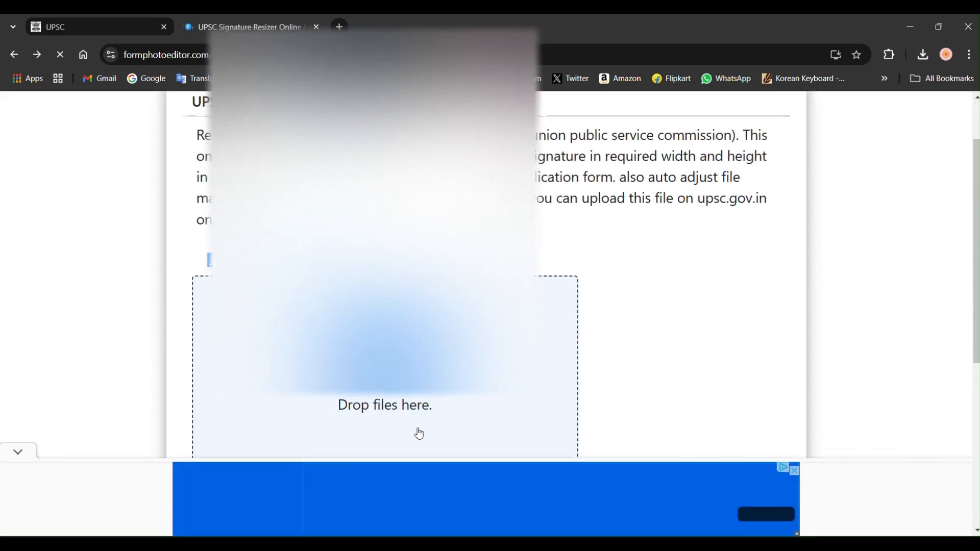
pyautogui.click(419, 433)
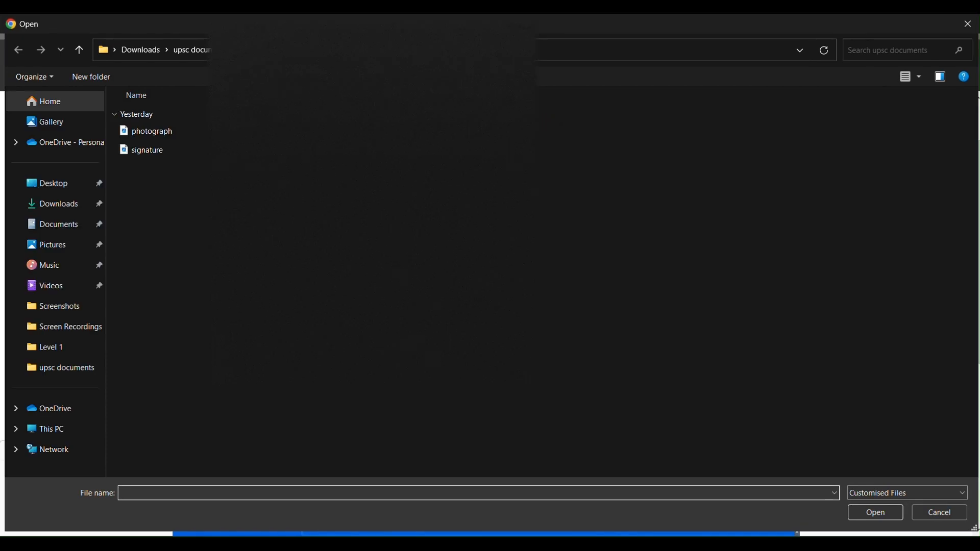
pyautogui.doubleClick(147, 150)
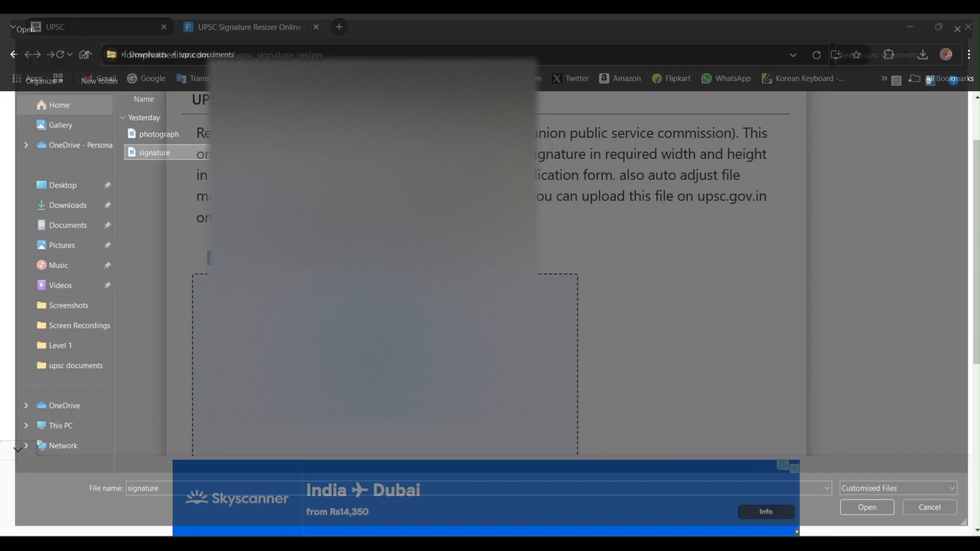
pyautogui.scroll(-1, 325, 407)
pyautogui.scroll(-1, 326, 416)
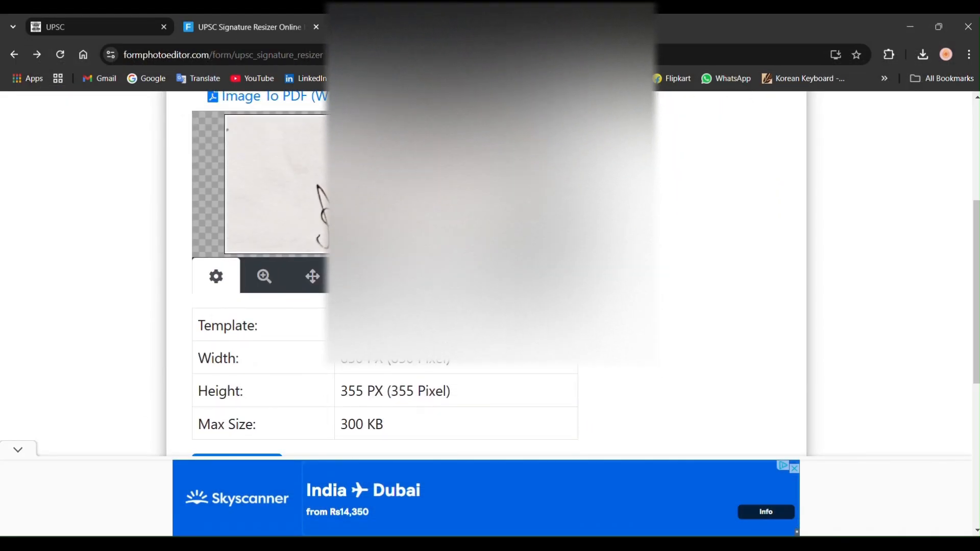
pyautogui.scroll(-1, 368, 386)
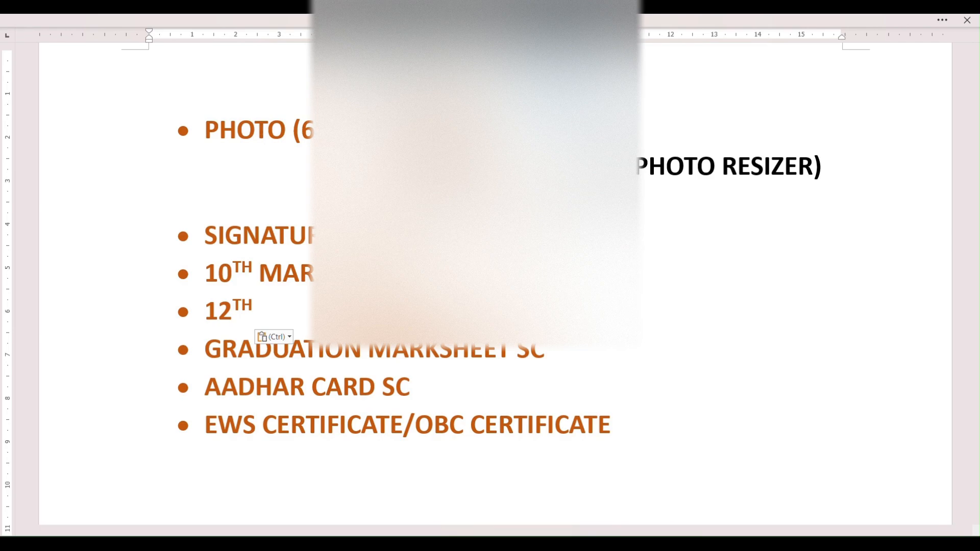
# - Return to the resizer in the browser, dismiss the advert, and set the signature's width to 500 px and height to 350 px
pyautogui.click(621, 544)
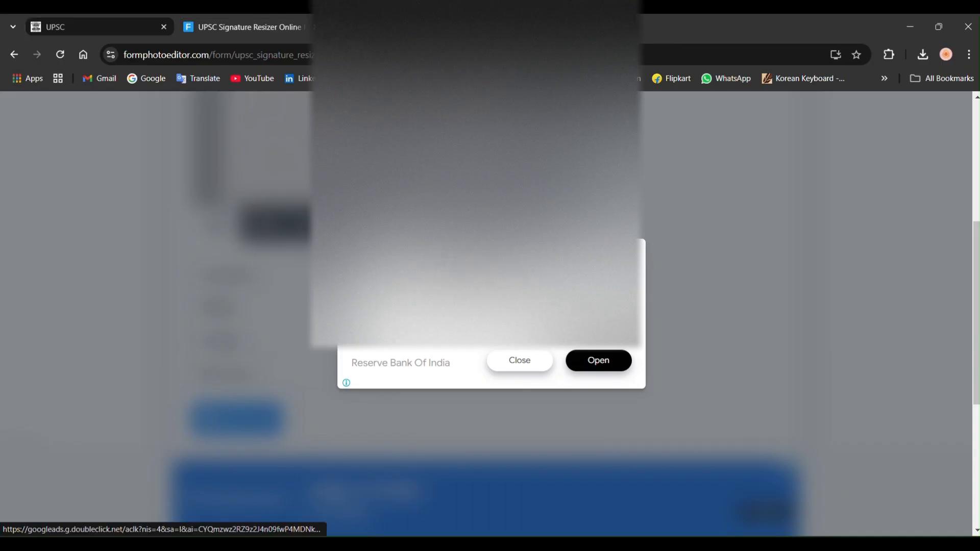
pyautogui.click(517, 359)
pyautogui.click(230, 422)
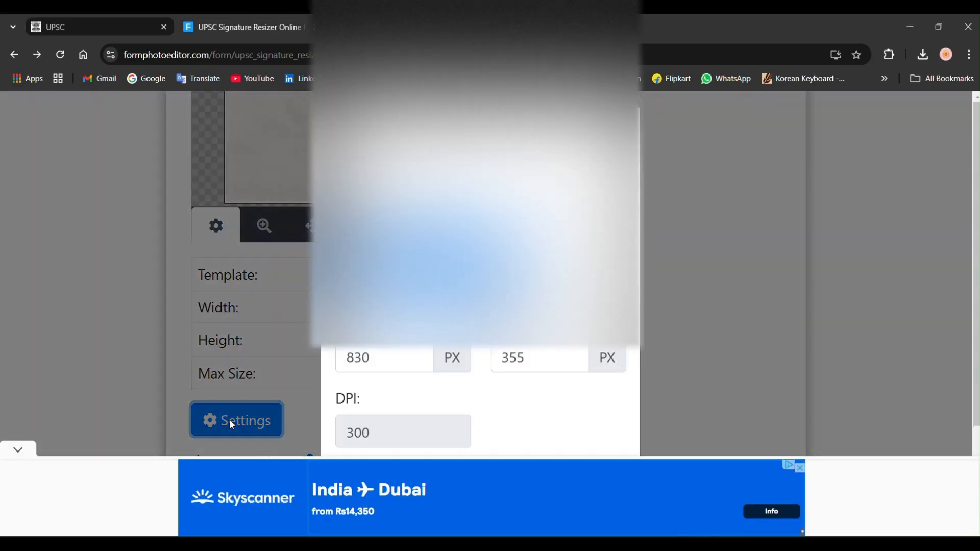
pyautogui.click(391, 364)
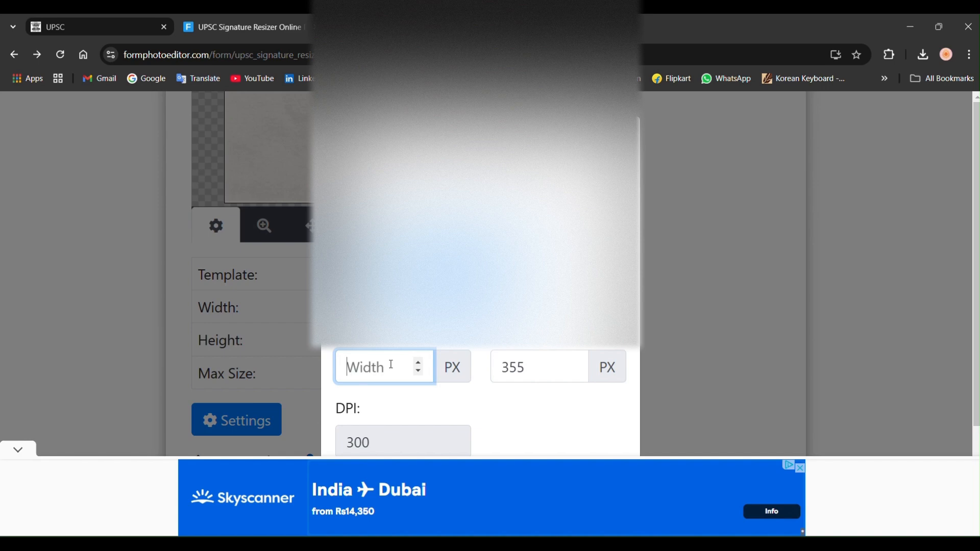
pyautogui.write('500')
pyautogui.click(535, 368)
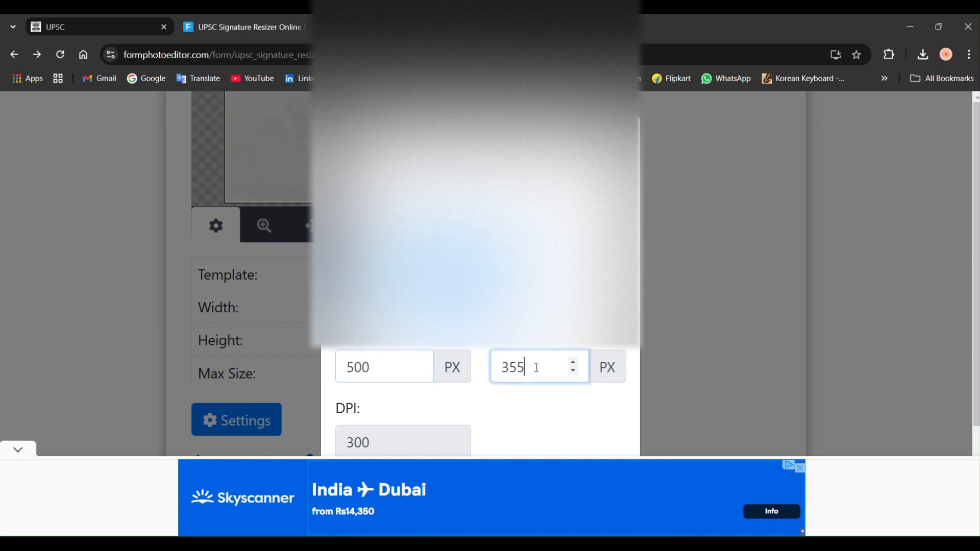
pyautogui.press('BackSpace')
pyautogui.write('0')
# - Collapse the advertisement banner covering the dialog and save the signature's size settings
pyautogui.scroll(-2, 512, 228)
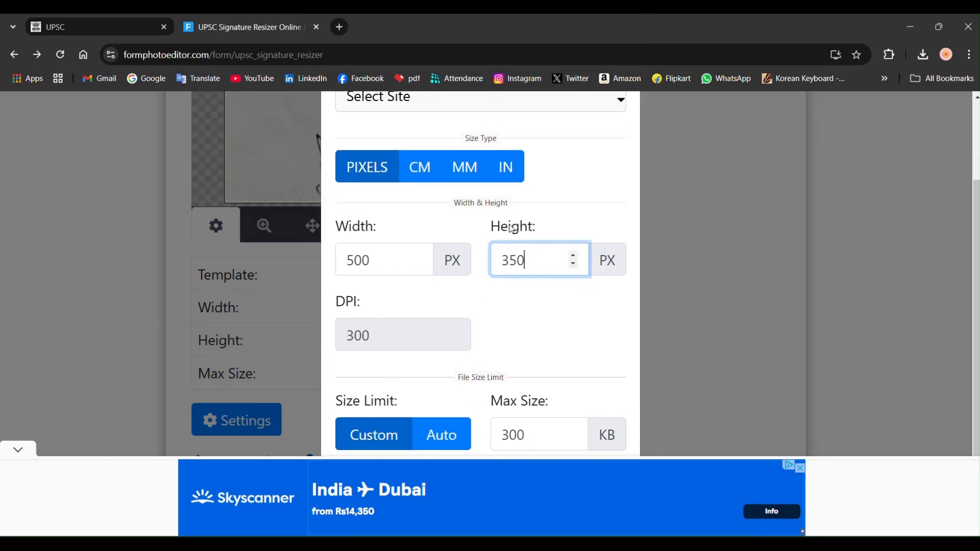
pyautogui.scroll(-1, 291, 328)
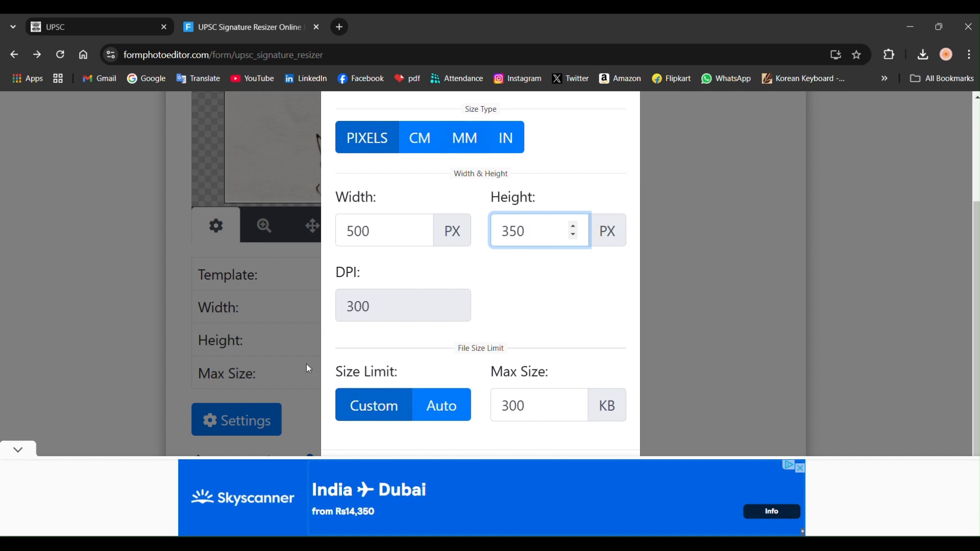
pyautogui.scroll(2, 306, 366)
pyautogui.scroll(-2, 415, 315)
pyautogui.click(18, 449)
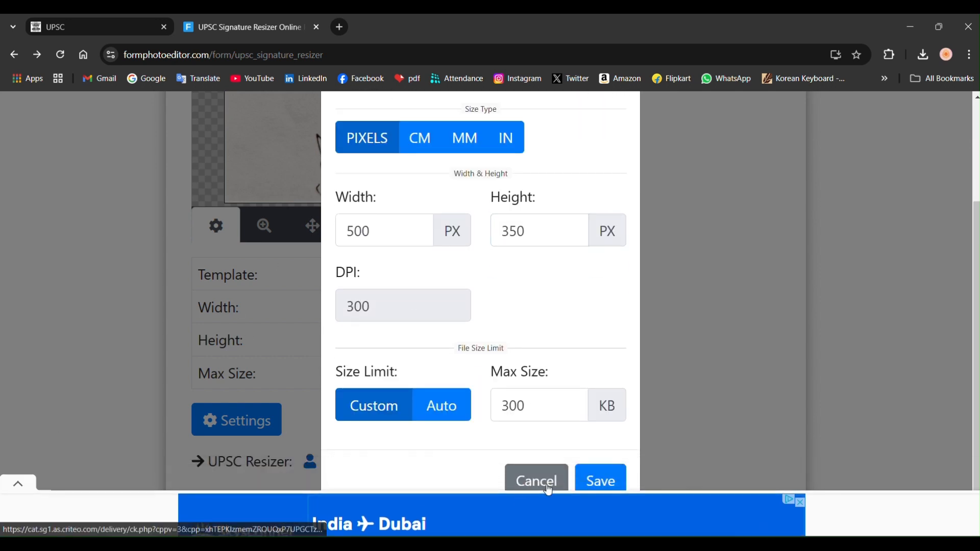
pyautogui.click(585, 477)
# - Download the resized signature as a JPG file
pyautogui.scroll(3, 472, 361)
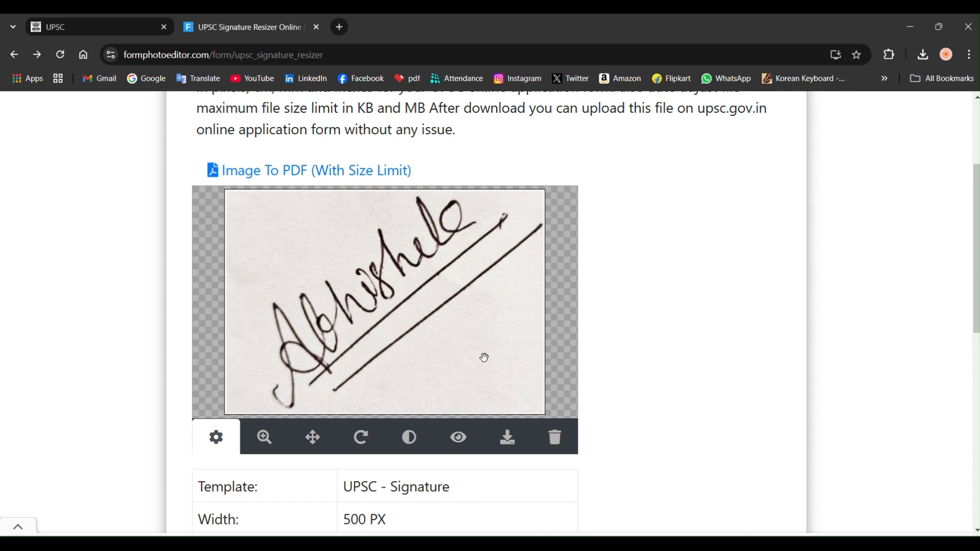
pyautogui.click(508, 437)
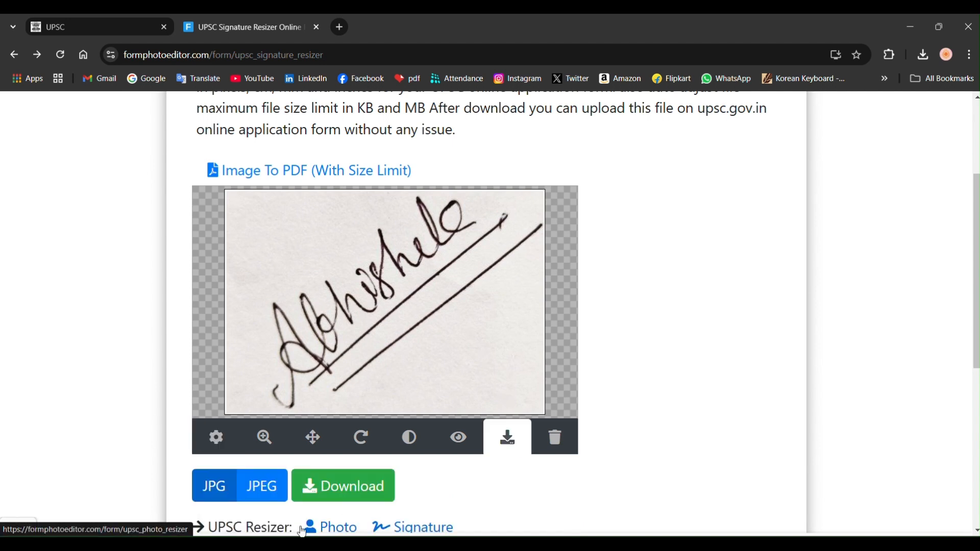
pyautogui.click(367, 498)
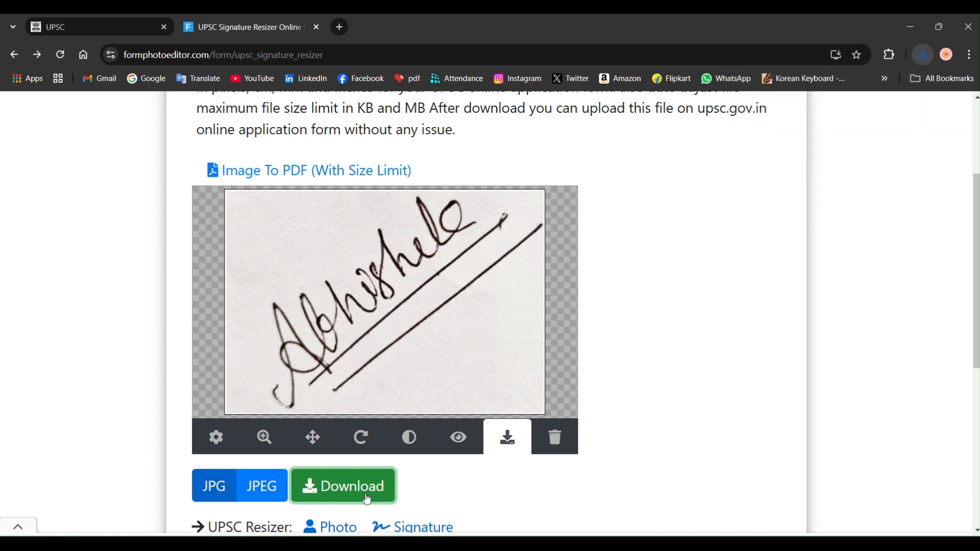
pyautogui.scroll(3, 405, 364)
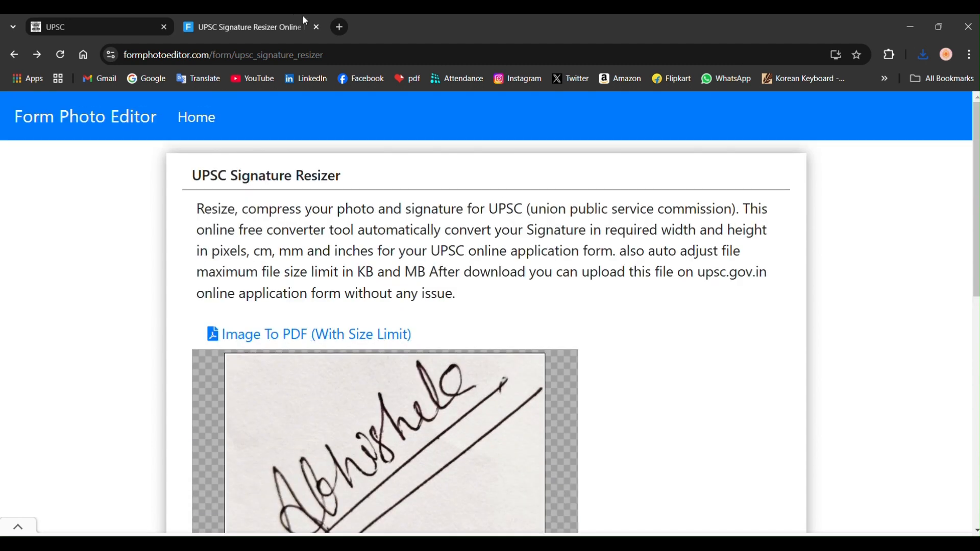
# - Search the web for "jpg to pdf" in a new browser tab and open iLovePDF's JPG to PDF converter
pyautogui.click(340, 26)
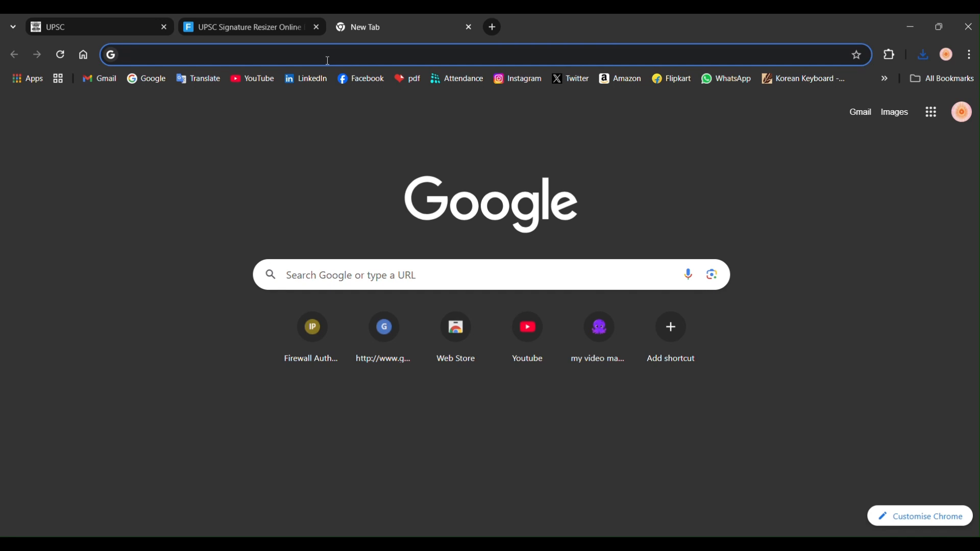
pyautogui.click(326, 60)
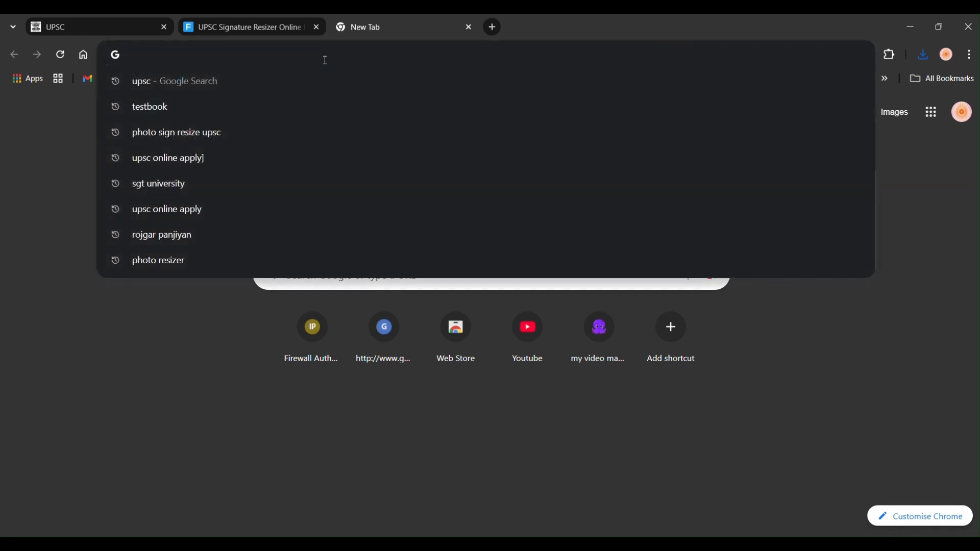
pyautogui.write('p')
pyautogui.press('BackSpace')
pyautogui.press('Down')
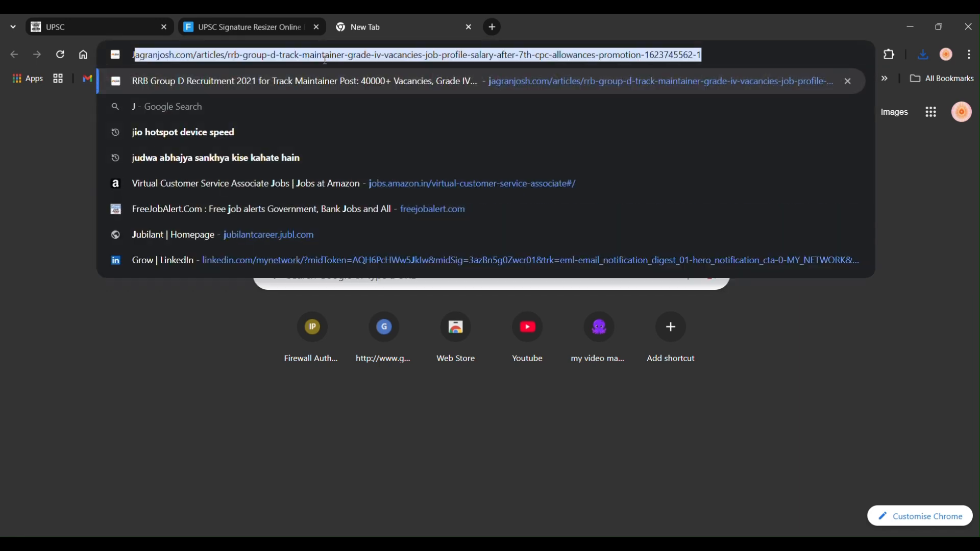
pyautogui.write('JPG')
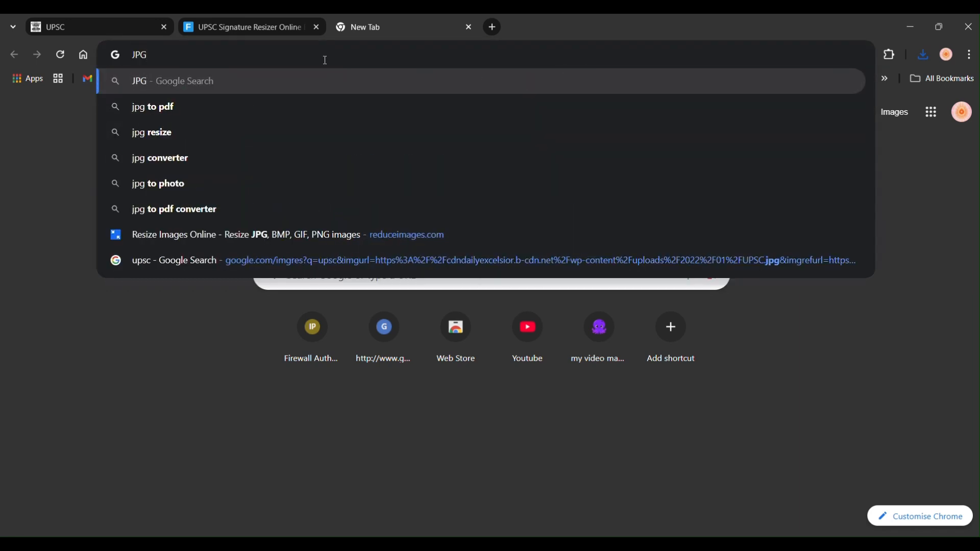
pyautogui.press('Down')
pyautogui.press('Return')
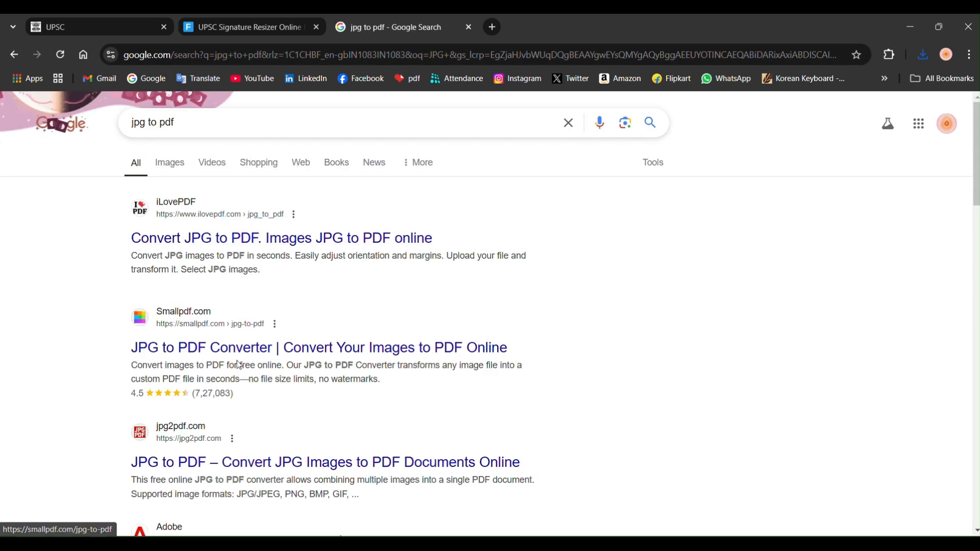
pyautogui.click(257, 235)
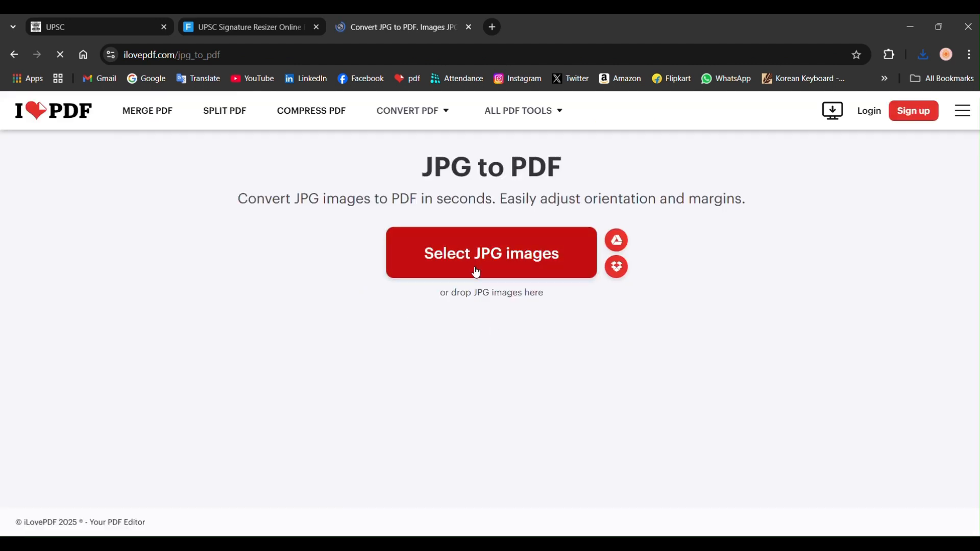
# - Open the converter's image picker and view the upsc documents folder in File Explorer
pyautogui.click(474, 265)
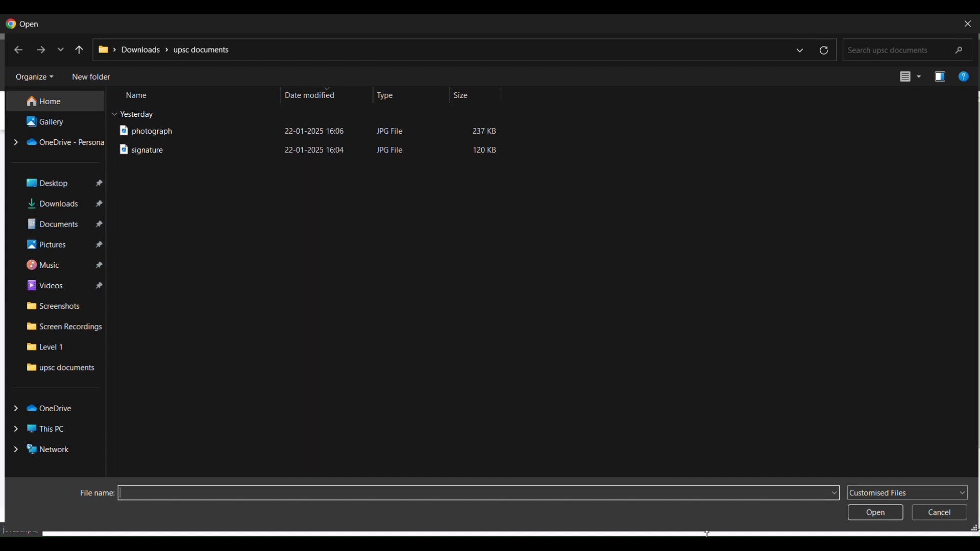
pyautogui.hotkey('alt', 'Tab')
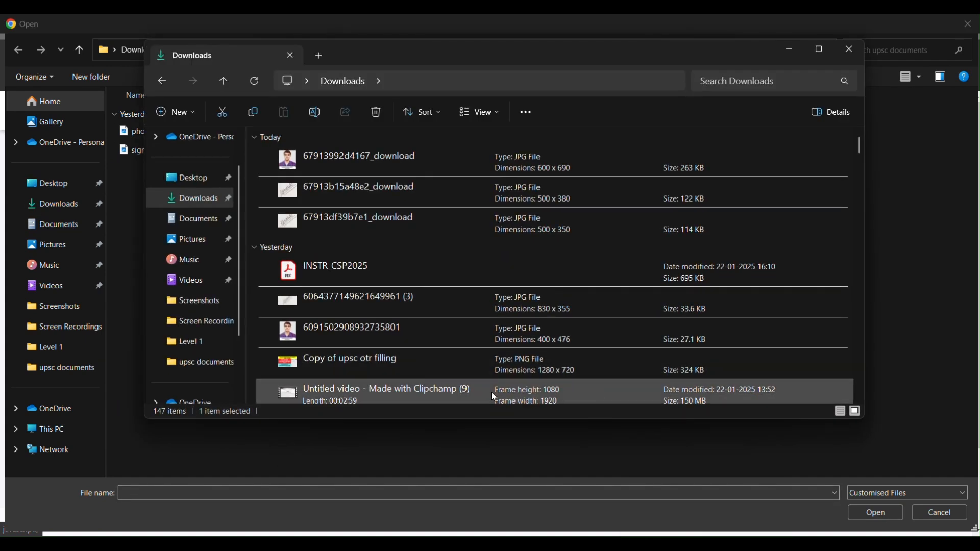
pyautogui.click(214, 361)
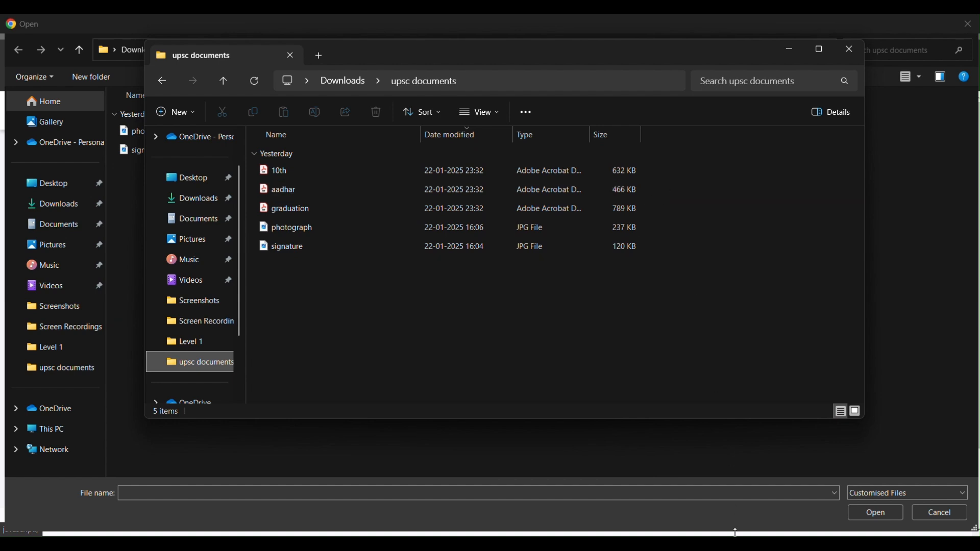
# - Load the photograph JPG into the JPG to PDF converter and convert it to a PDF
pyautogui.moveTo(705, 544)
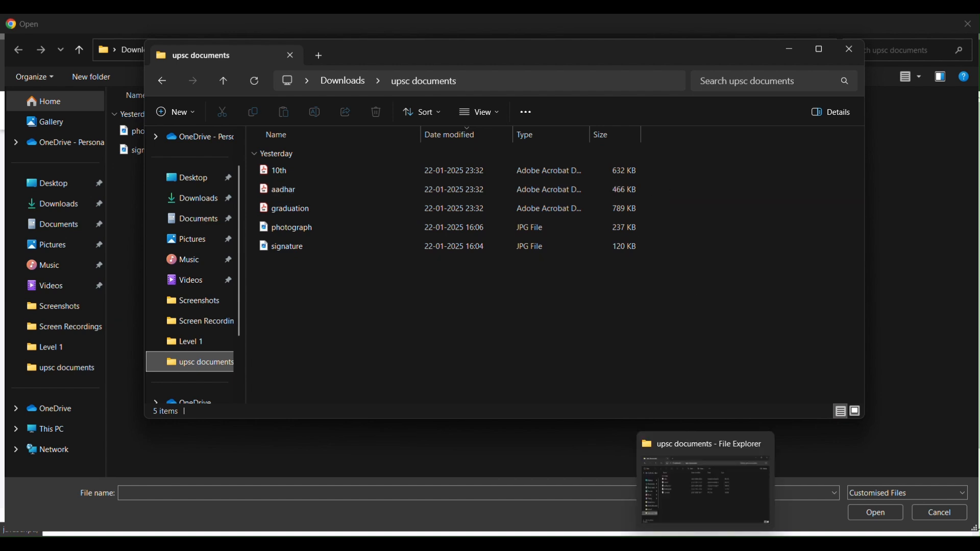
pyautogui.click(619, 544)
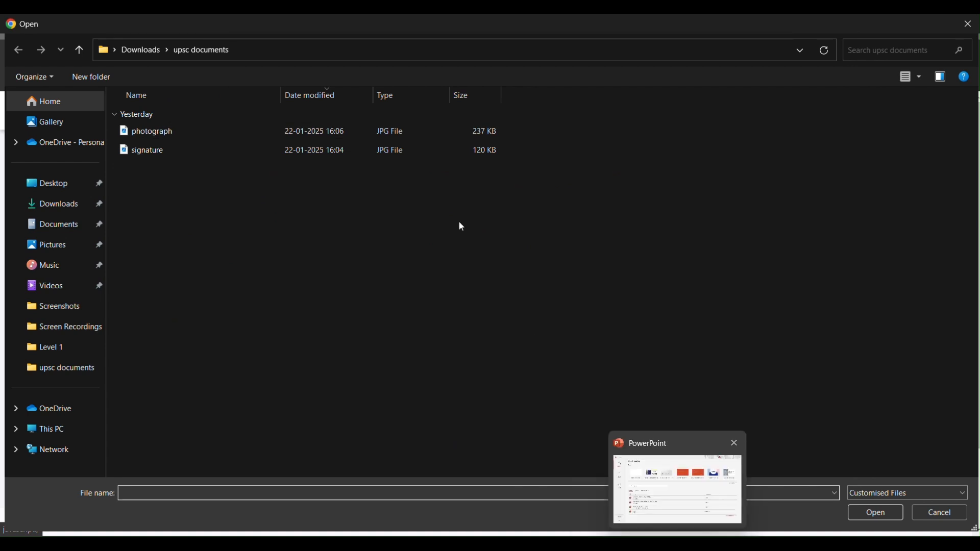
pyautogui.doubleClick(381, 131)
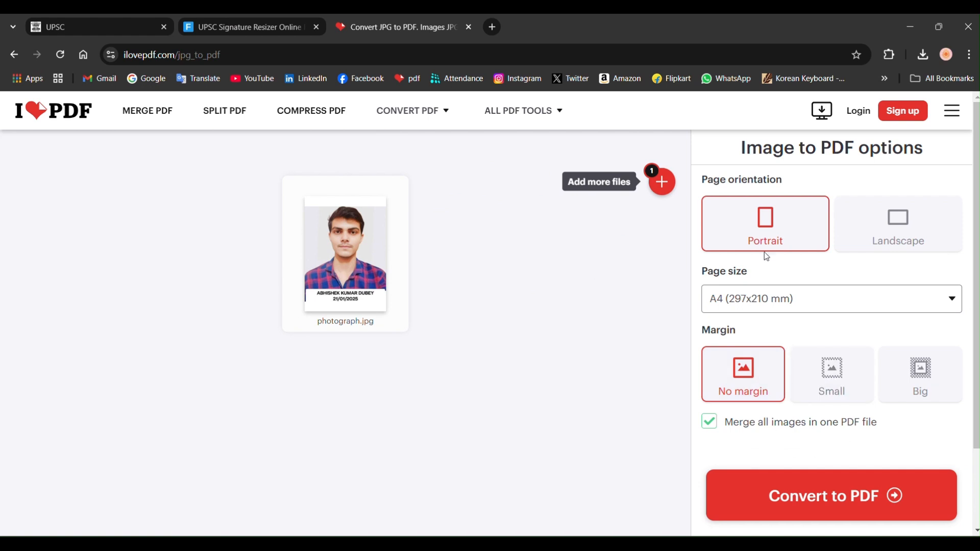
pyautogui.scroll(-2, 810, 313)
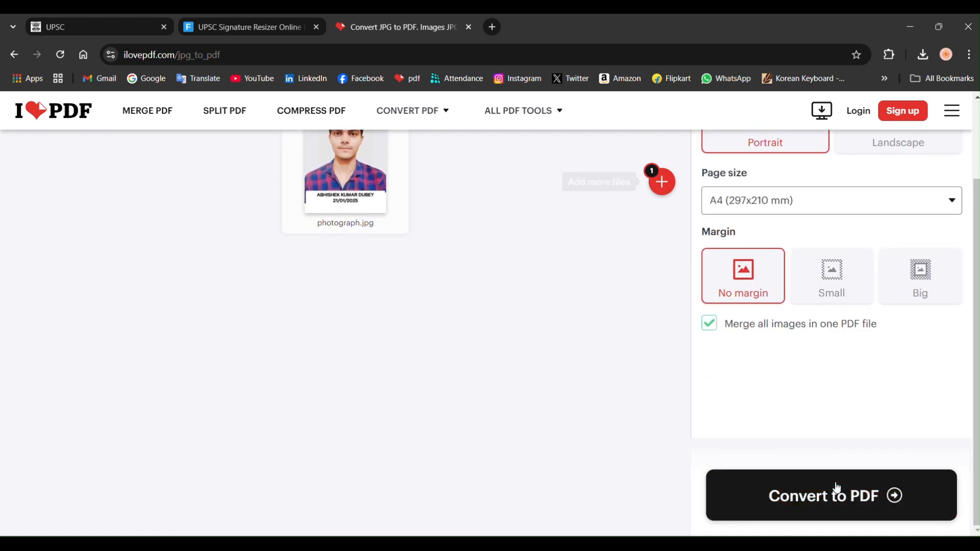
pyautogui.click(836, 487)
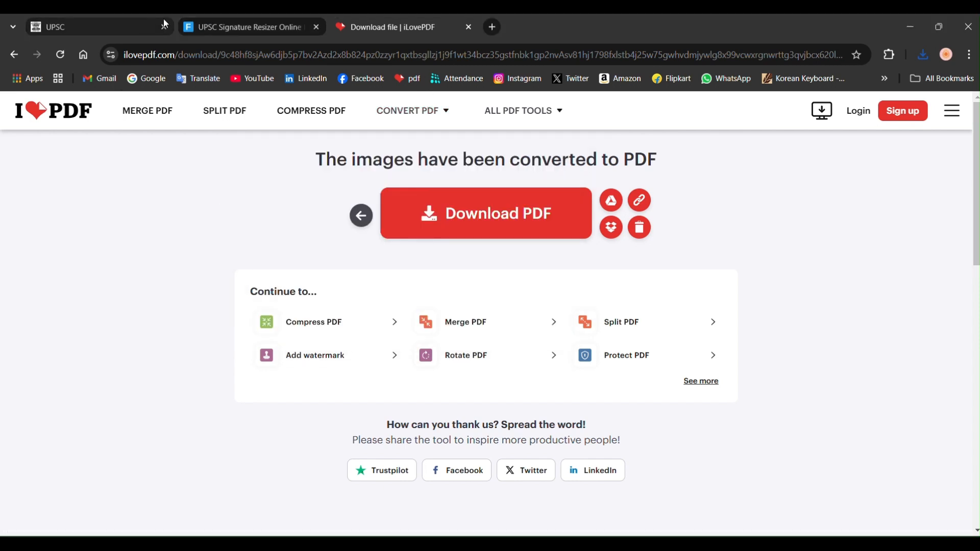
# - Review the resized signature on the UPSC Signature Resizer page and check the upsc documents folder in File Explorer
pyautogui.click(247, 23)
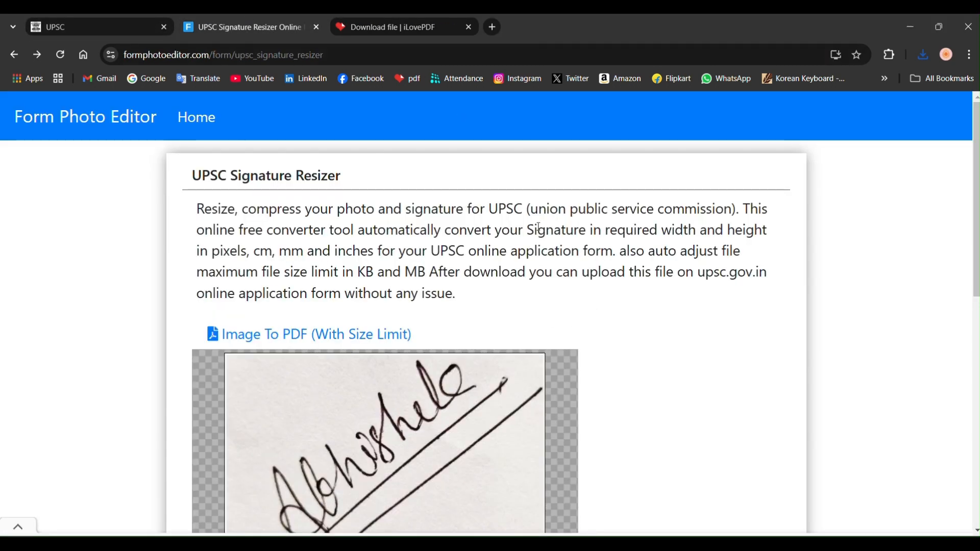
pyautogui.scroll(-3, 493, 359)
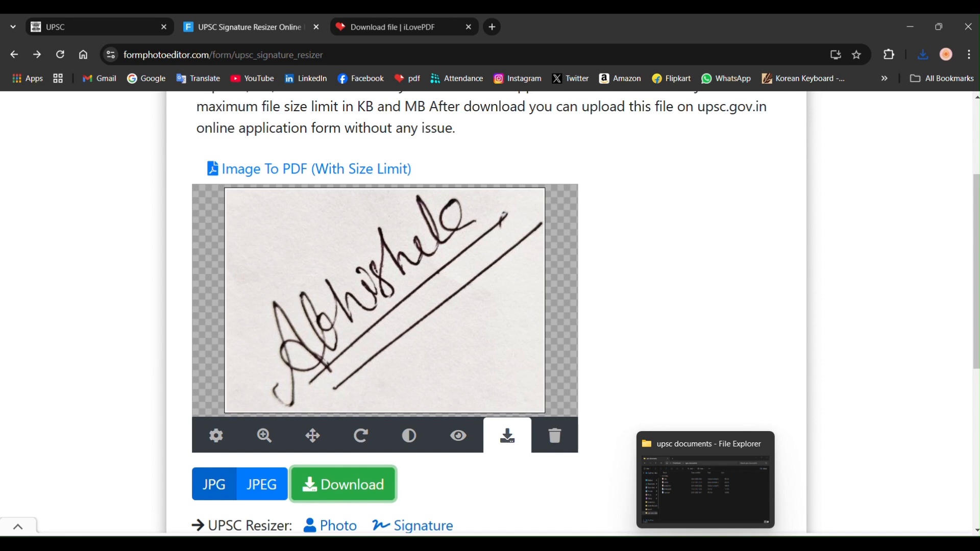
pyautogui.click(705, 480)
pyautogui.click(440, 250)
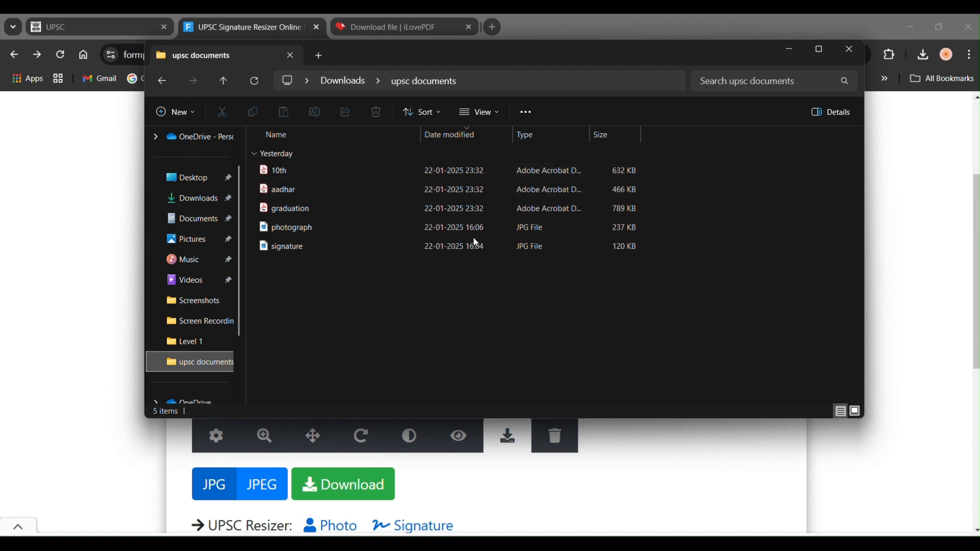
pyautogui.click(897, 146)
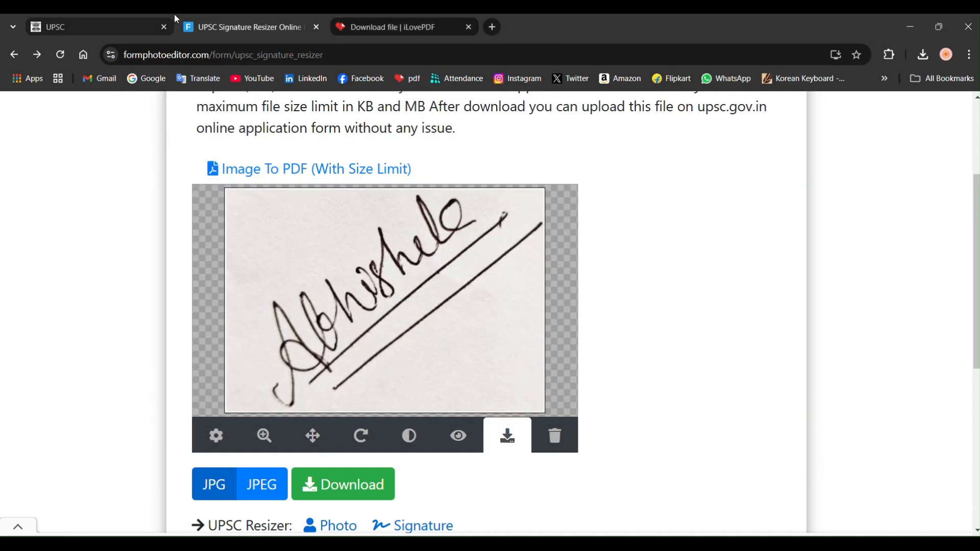
# - Return to the UPSC portal, review the examination notification, and open the OTR profile dashboard for viewing and editing
pyautogui.click(115, 26)
pyautogui.scroll(1, 443, 327)
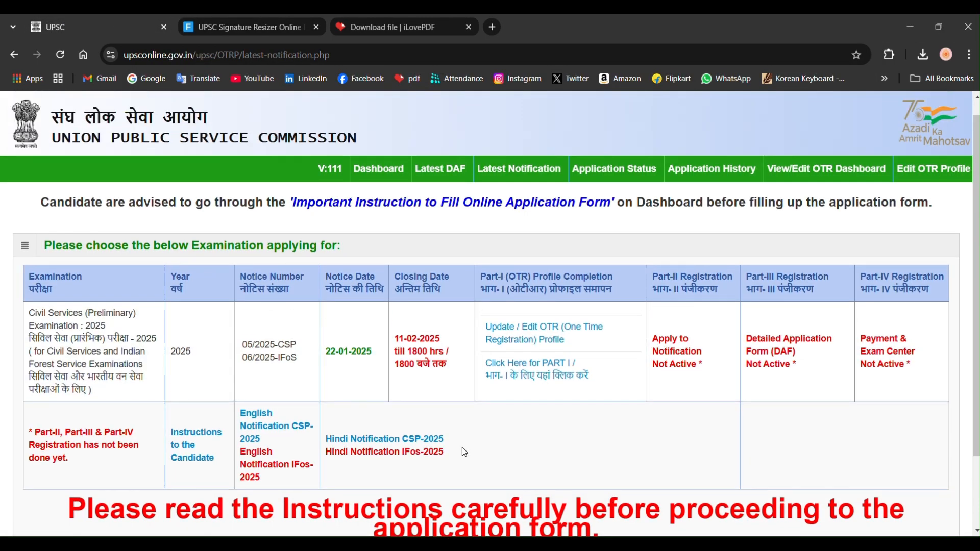
pyautogui.scroll(-1, 528, 252)
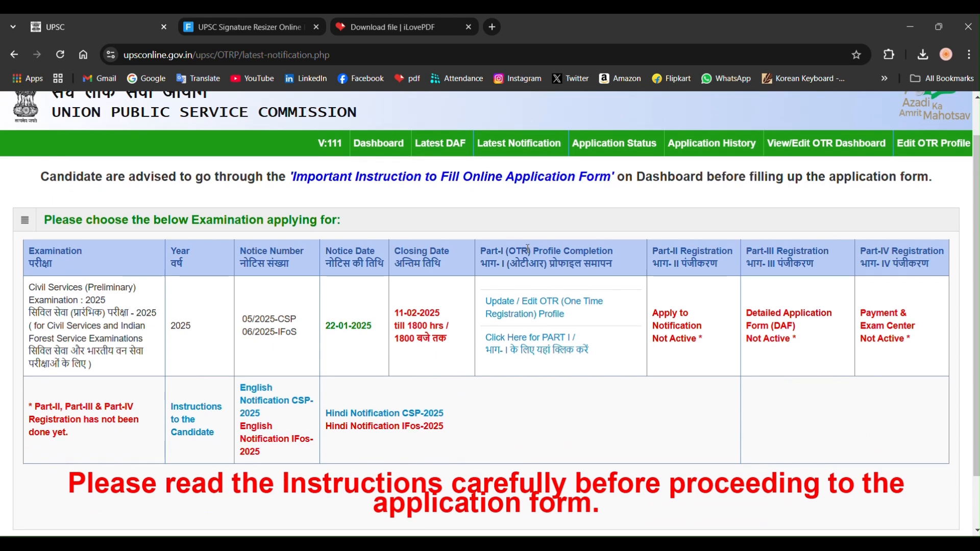
pyautogui.scroll(1, 528, 252)
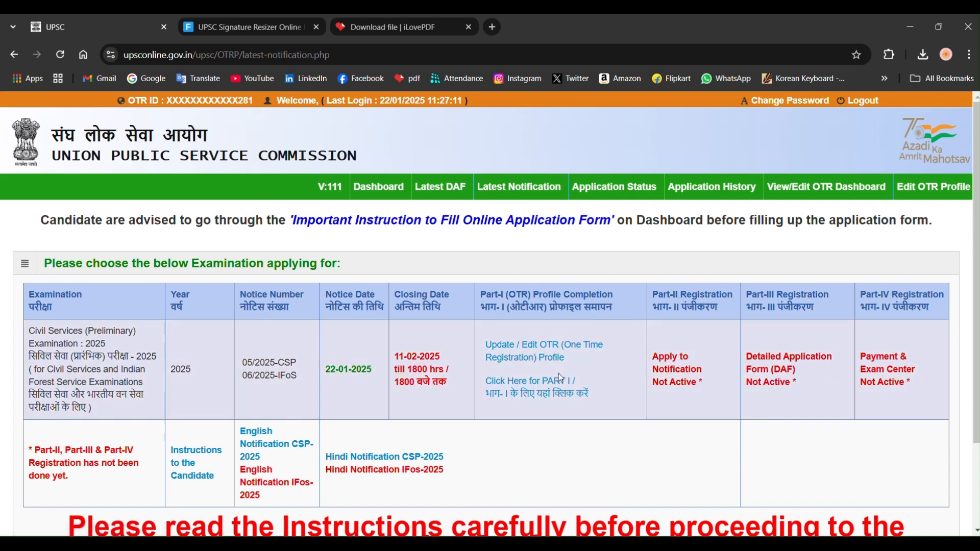
pyautogui.scroll(-2, 532, 270)
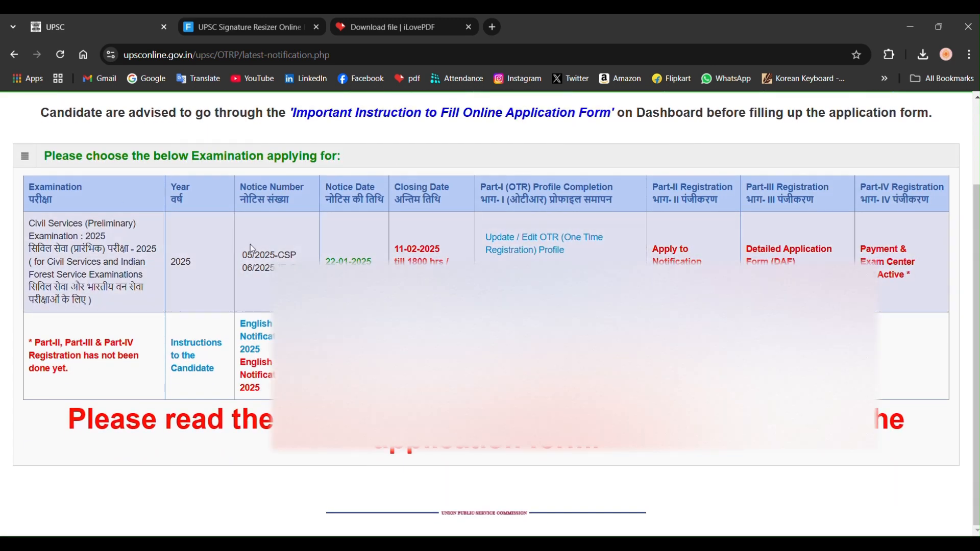
pyautogui.click(549, 247)
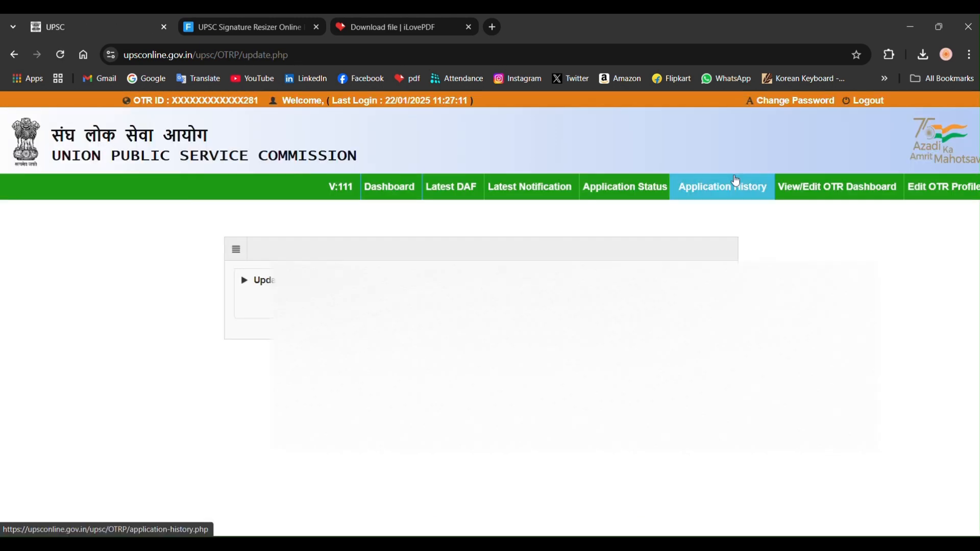
pyautogui.click(789, 194)
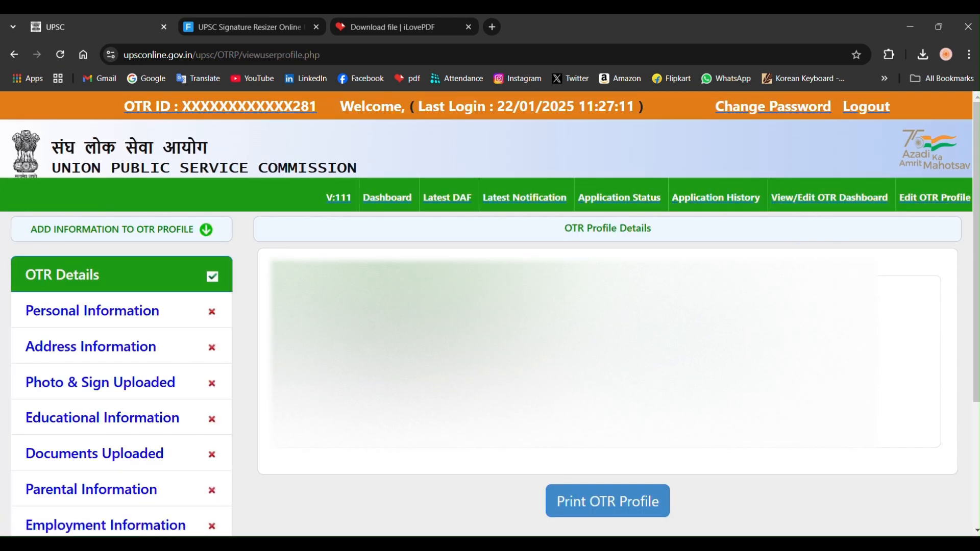
# - Review the OTR profile details and open the Personal Information form for filling
pyautogui.scroll(-1, 372, 325)
pyautogui.scroll(-2, 490, 307)
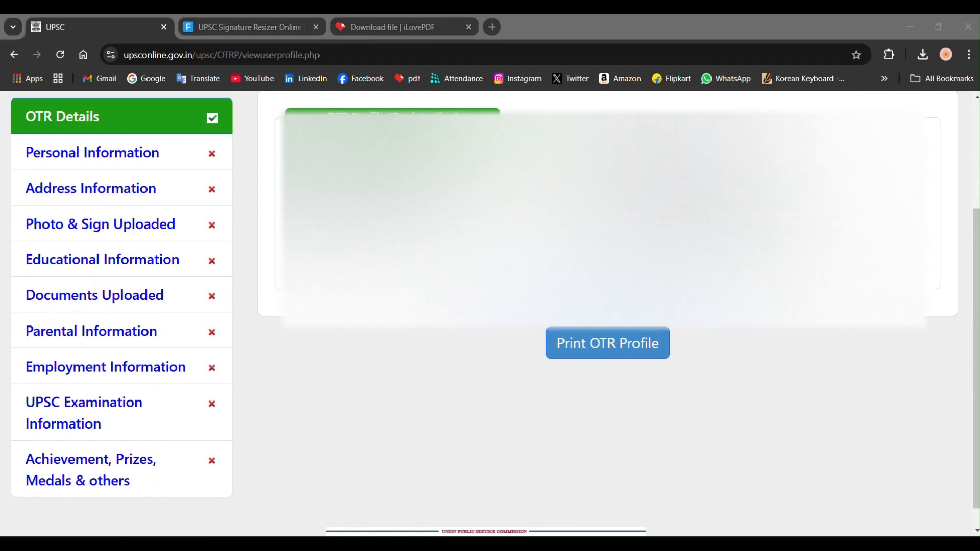
pyautogui.scroll(3, 490, 306)
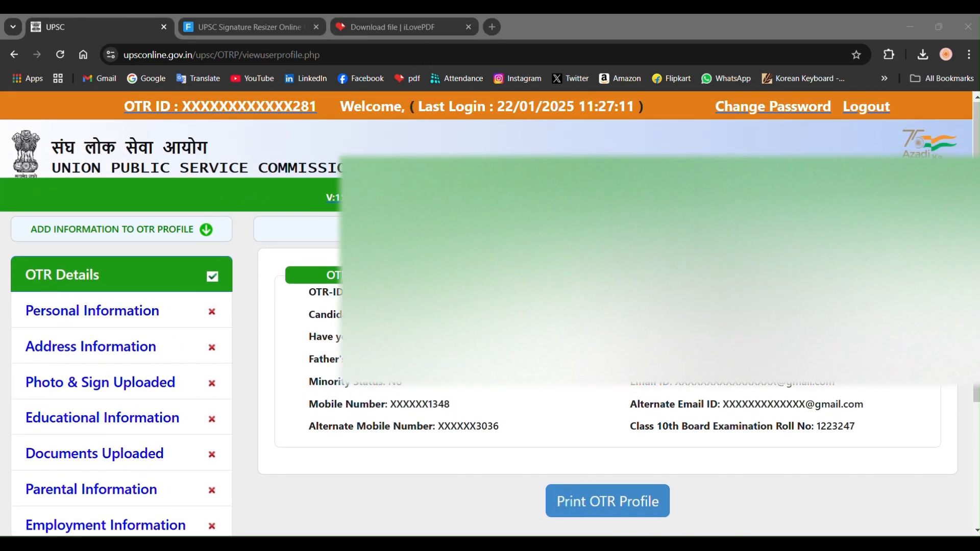
pyautogui.scroll(-2, 490, 306)
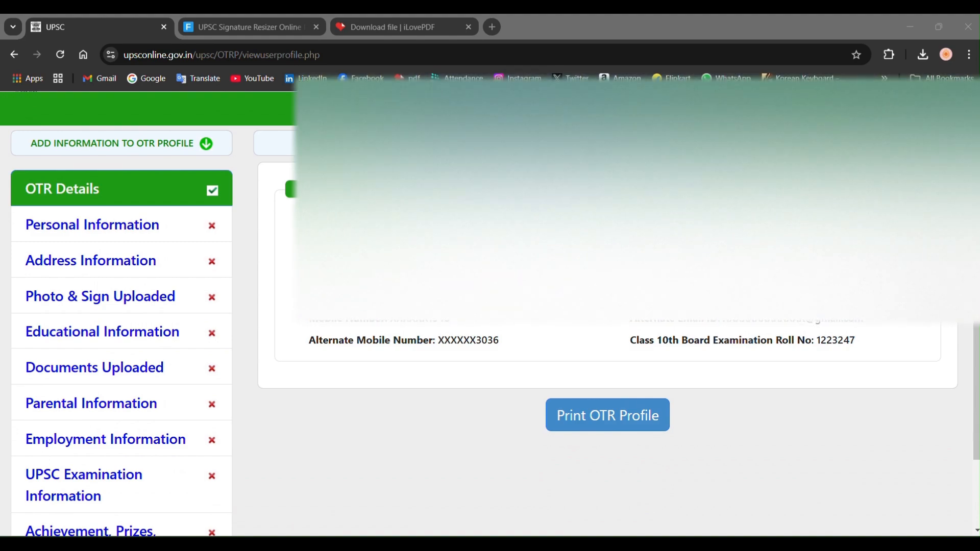
pyautogui.scroll(-1, 358, 322)
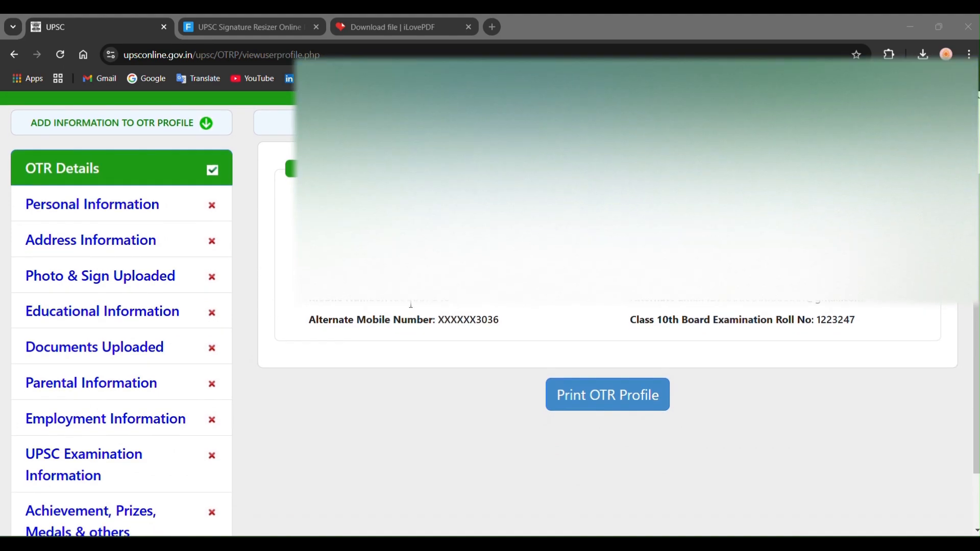
pyautogui.scroll(-1, 359, 286)
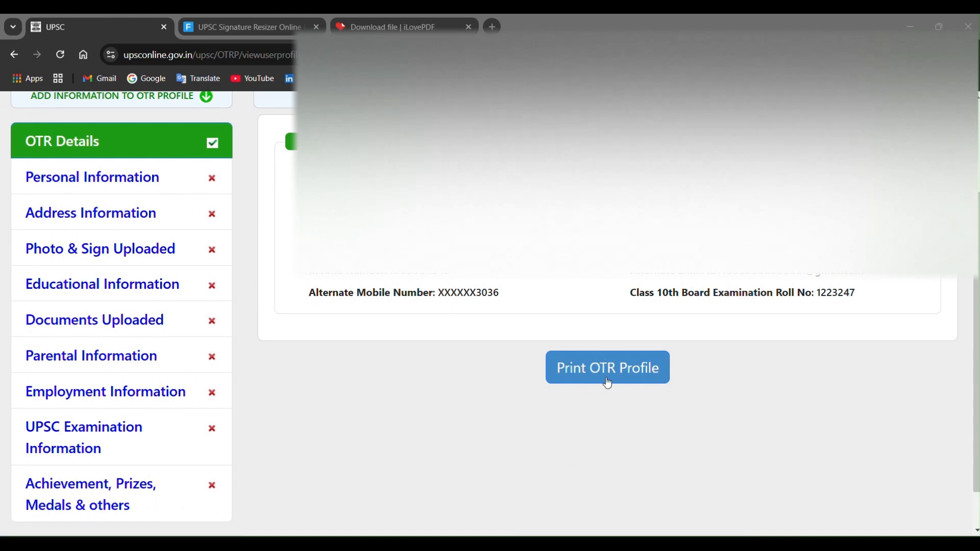
pyautogui.click(134, 176)
pyautogui.scroll(-3, 503, 334)
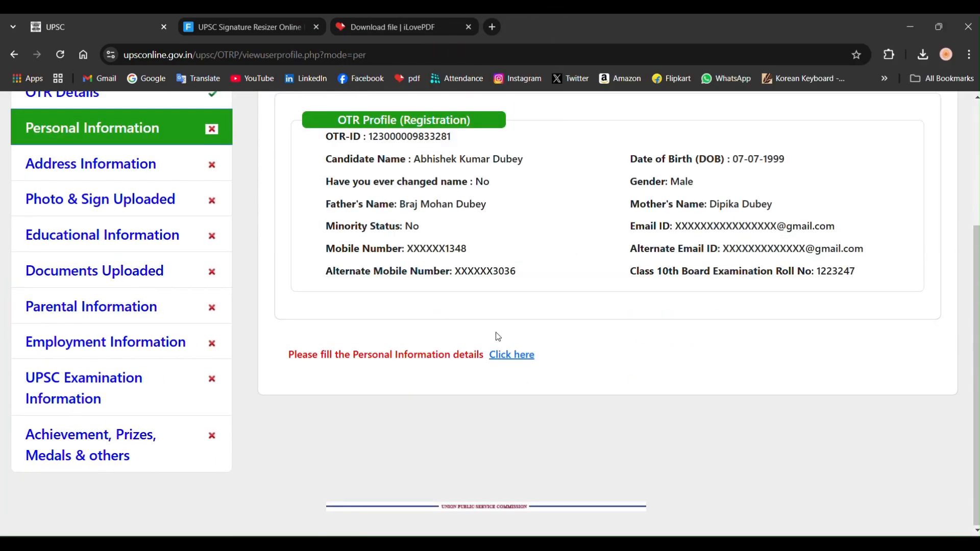
pyautogui.click(525, 358)
# - Set the nationality to Citizen of India and the mother tongue to HINDI in the Personal Information form
pyautogui.scroll(-15, 502, 366)
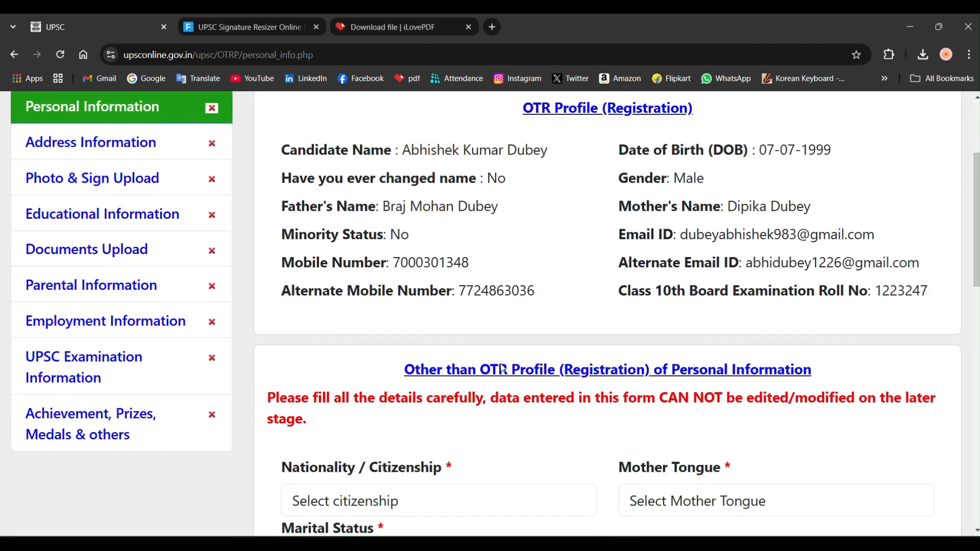
pyautogui.scroll(6, 502, 367)
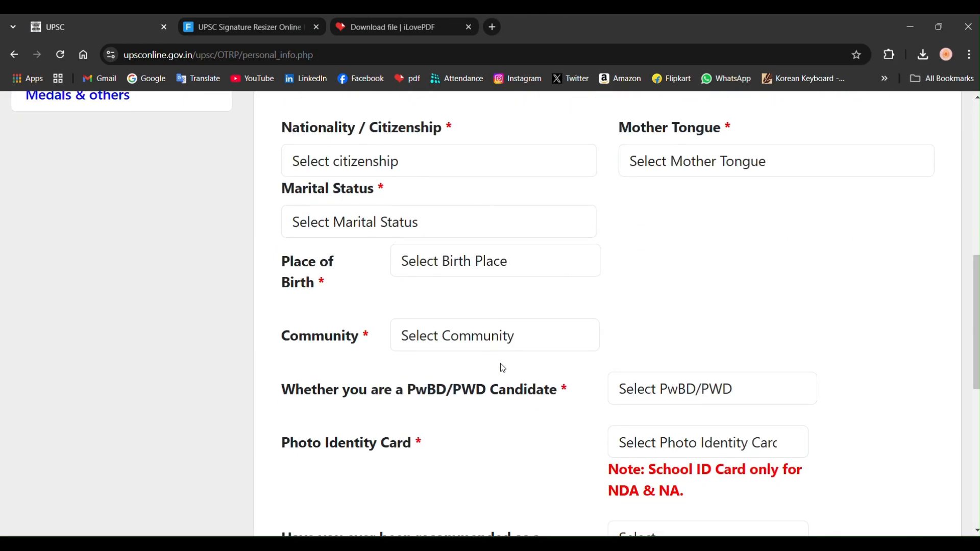
pyautogui.scroll(2, 442, 174)
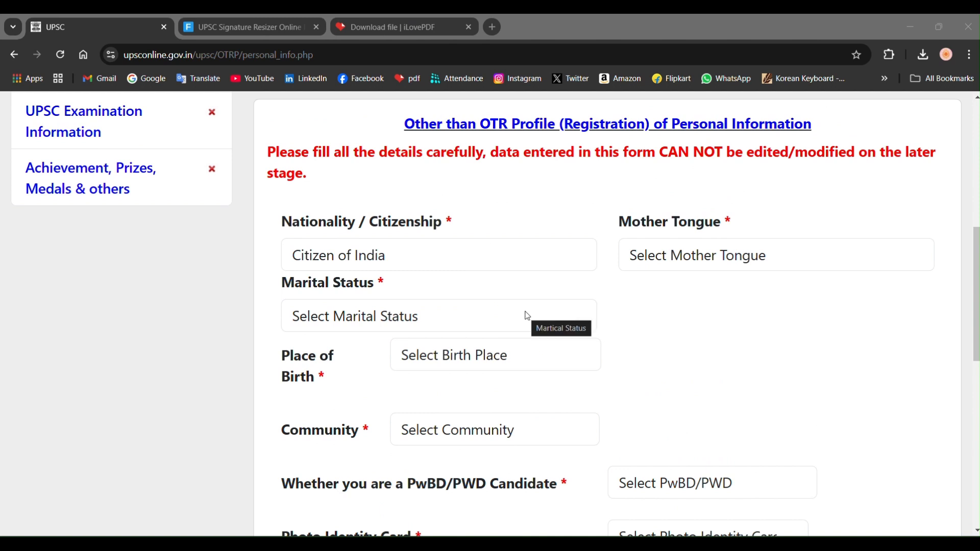
pyautogui.scroll(-1, 528, 316)
pyautogui.click(527, 316)
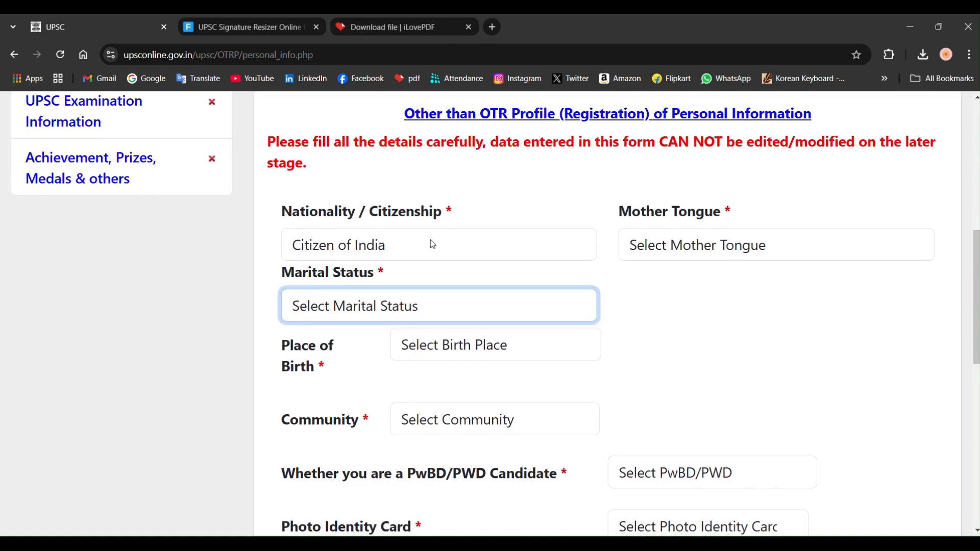
pyautogui.click(683, 259)
pyautogui.click(670, 440)
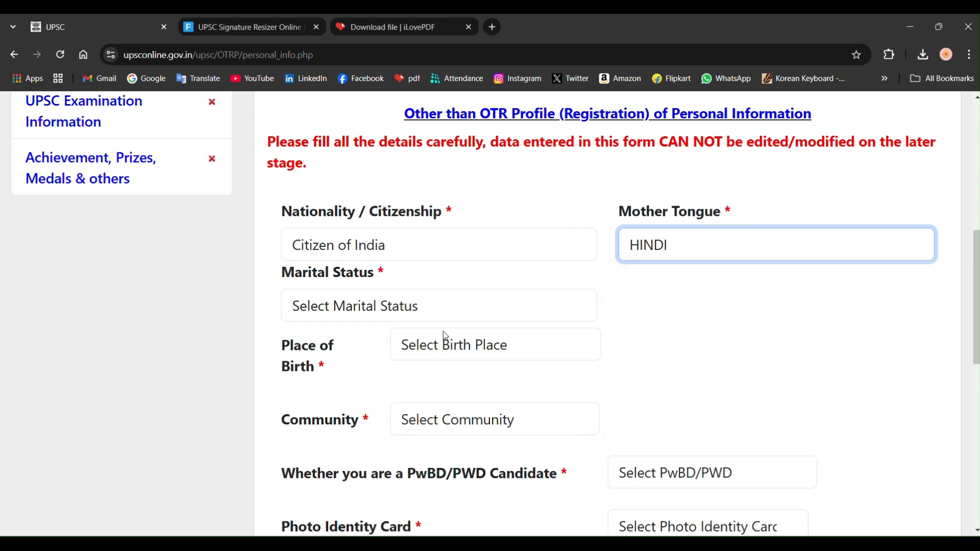
# - Set the marital status to Unmarried and the place of birth to India
pyautogui.click(435, 321)
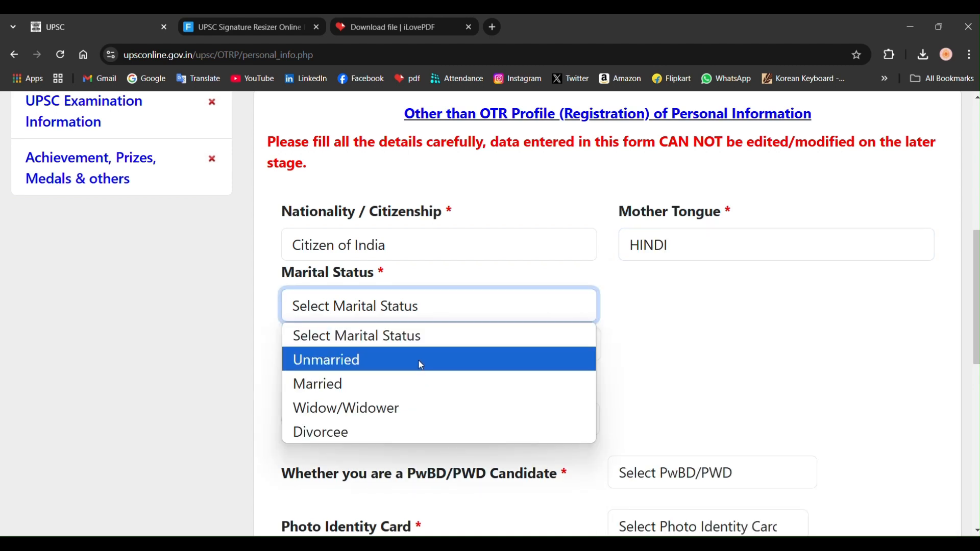
pyautogui.click(418, 361)
pyautogui.scroll(-1, 418, 360)
pyautogui.click(459, 290)
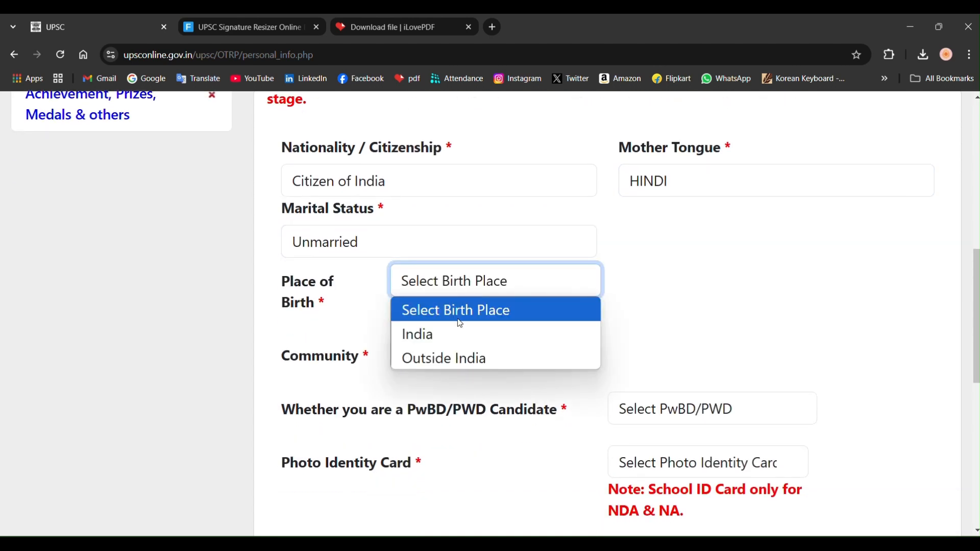
pyautogui.click(455, 333)
# - Review the remaining fields of the Personal Information form and set the community to General
pyautogui.scroll(-1, 454, 332)
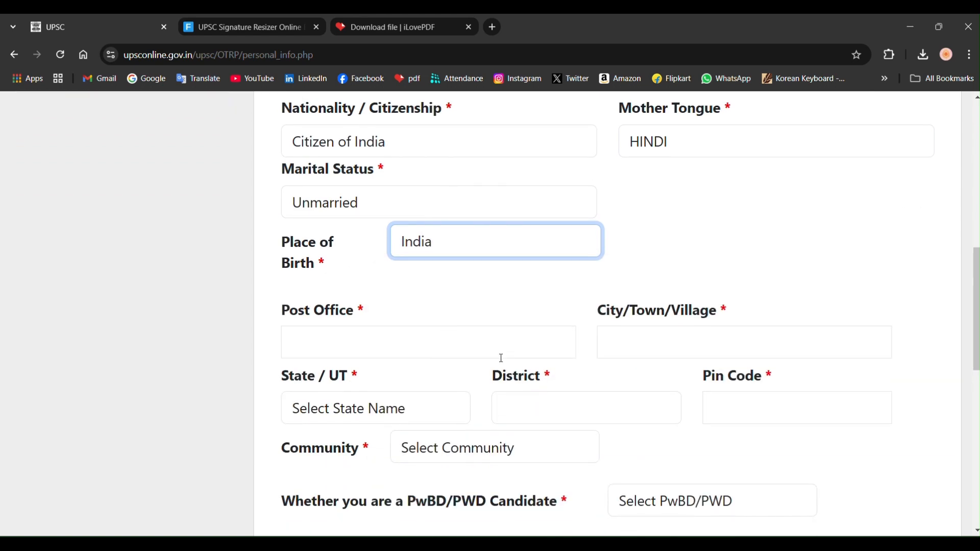
pyautogui.scroll(-7, 499, 442)
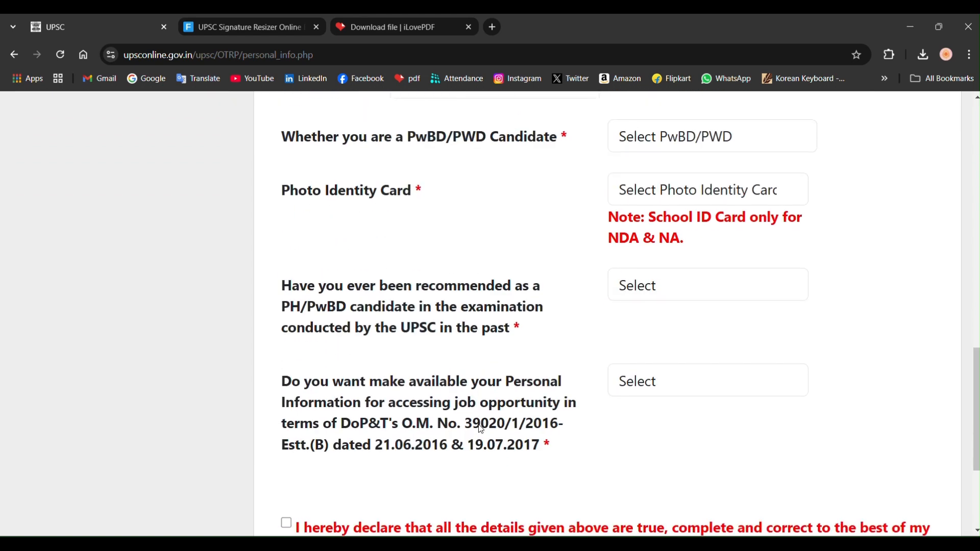
pyautogui.scroll(-1, 561, 331)
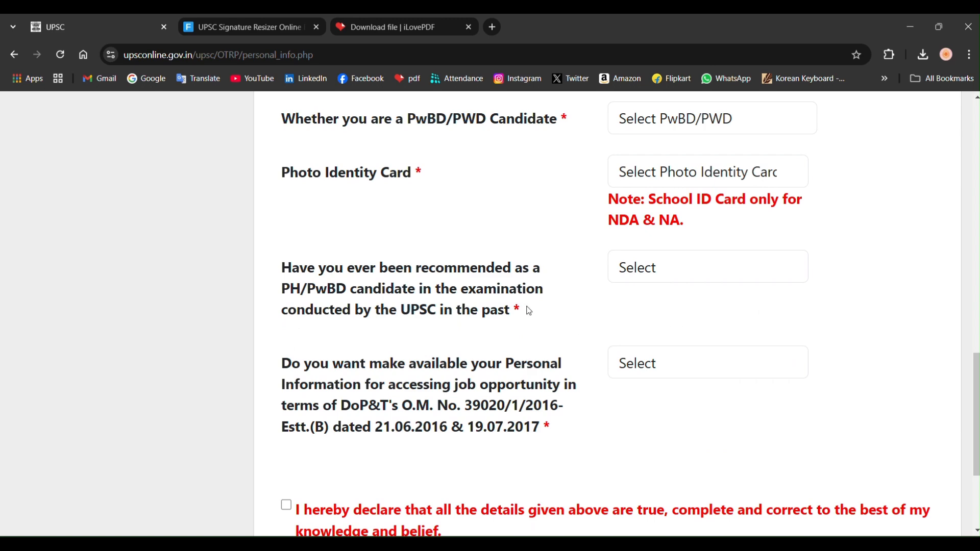
pyautogui.scroll(-3, 581, 350)
pyautogui.scroll(13, 580, 332)
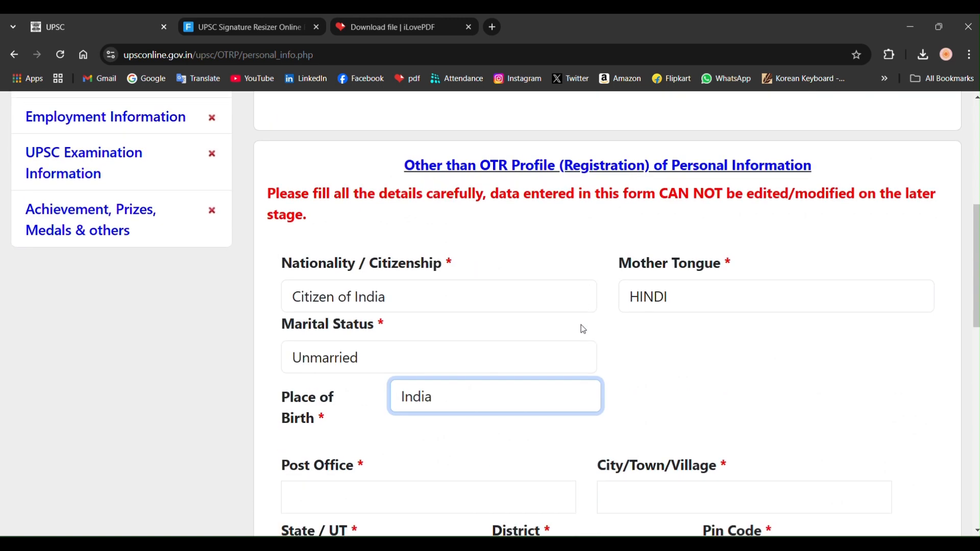
pyautogui.scroll(-3, 530, 235)
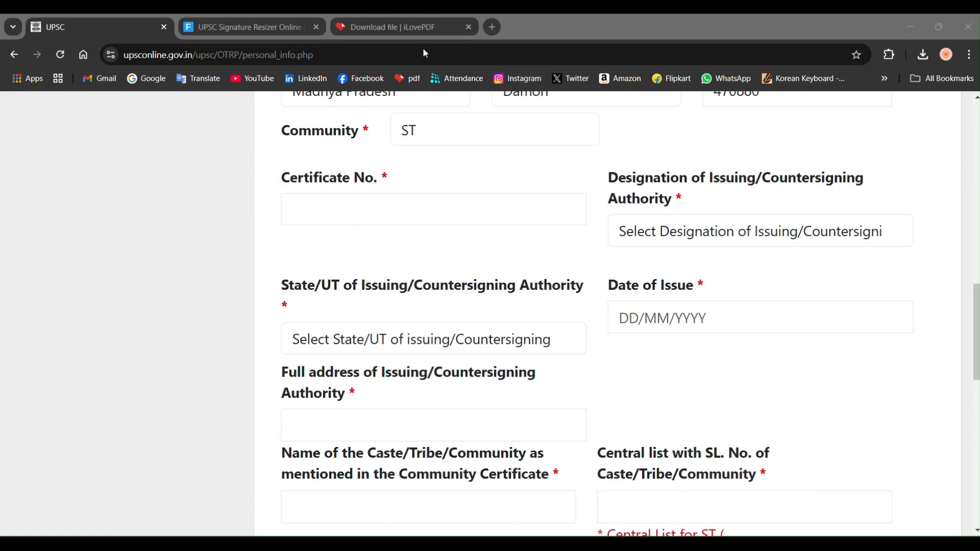
pyautogui.click(441, 130)
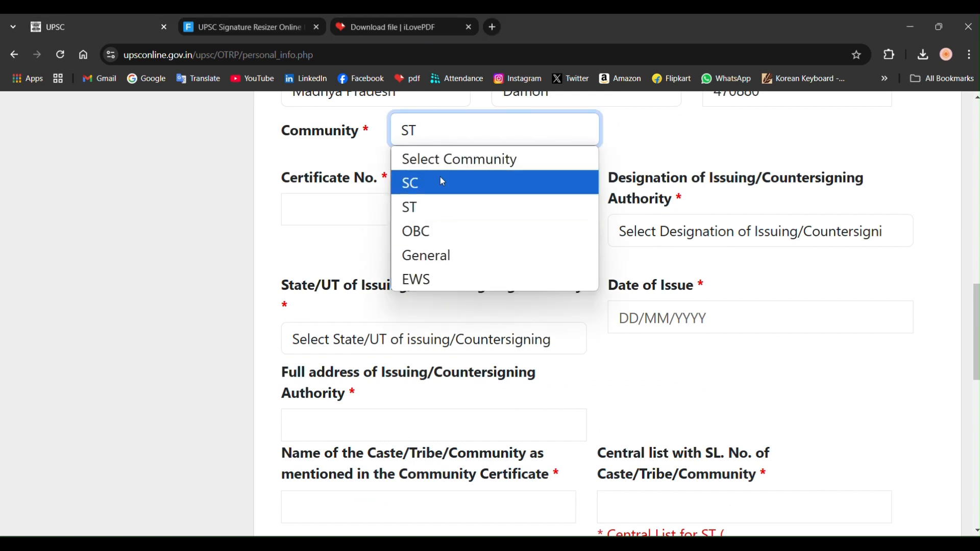
pyautogui.click(444, 255)
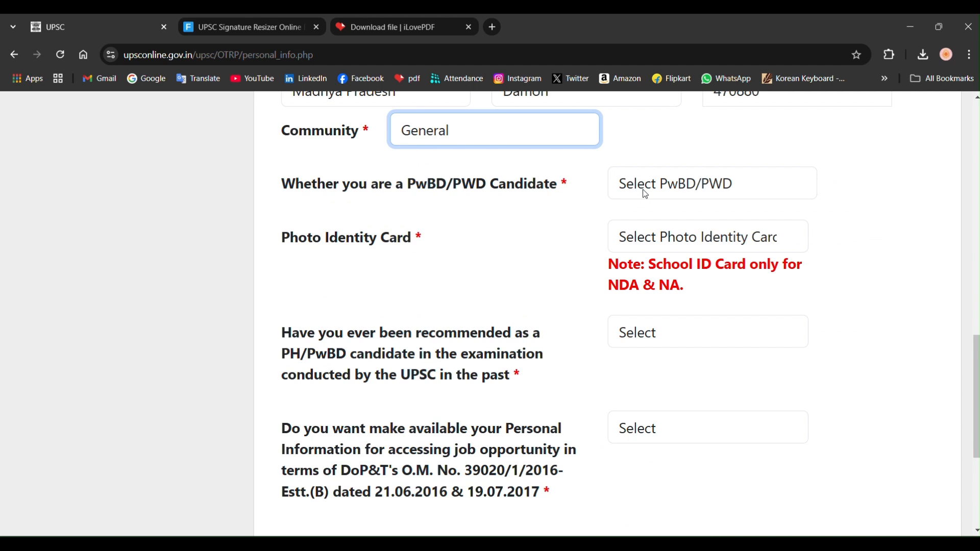
# - Switch the community to ST to view the certificate fields it requires, and return it to General
pyautogui.click(527, 138)
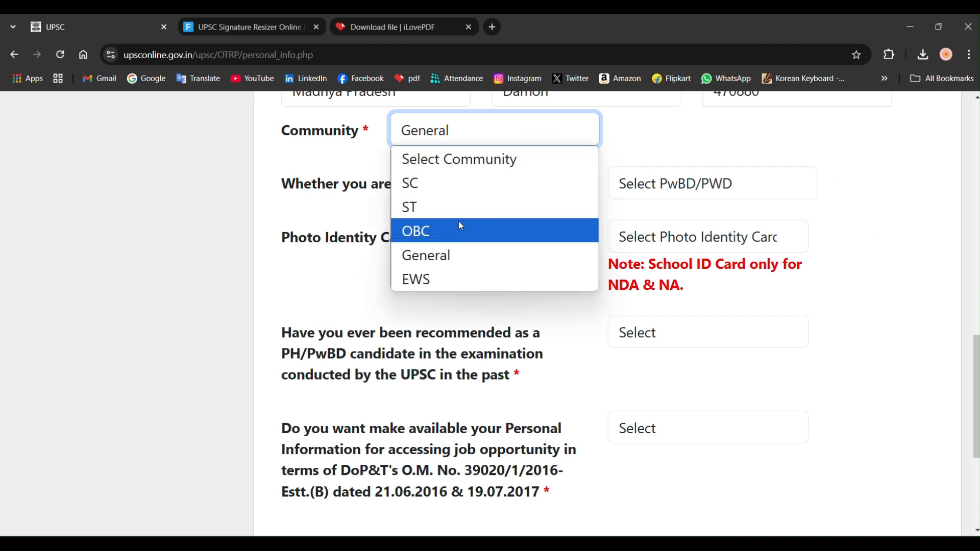
pyautogui.click(461, 204)
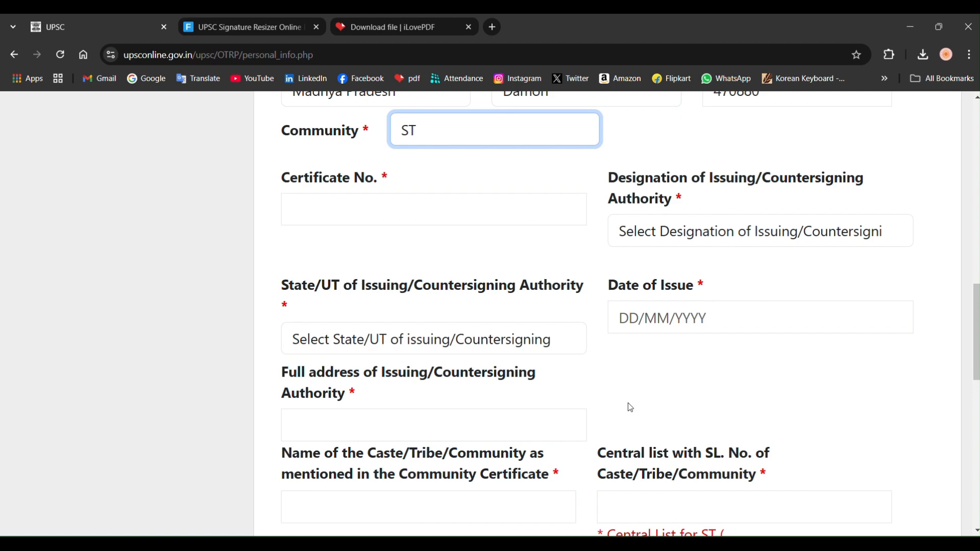
pyautogui.scroll(5, 565, 339)
pyautogui.scroll(-2, 454, 188)
pyautogui.click(461, 253)
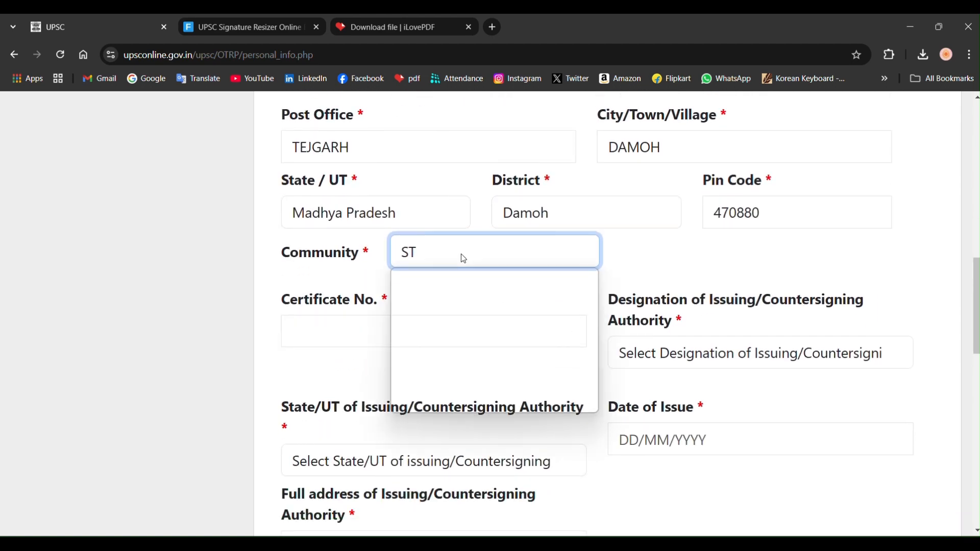
pyautogui.click(433, 376)
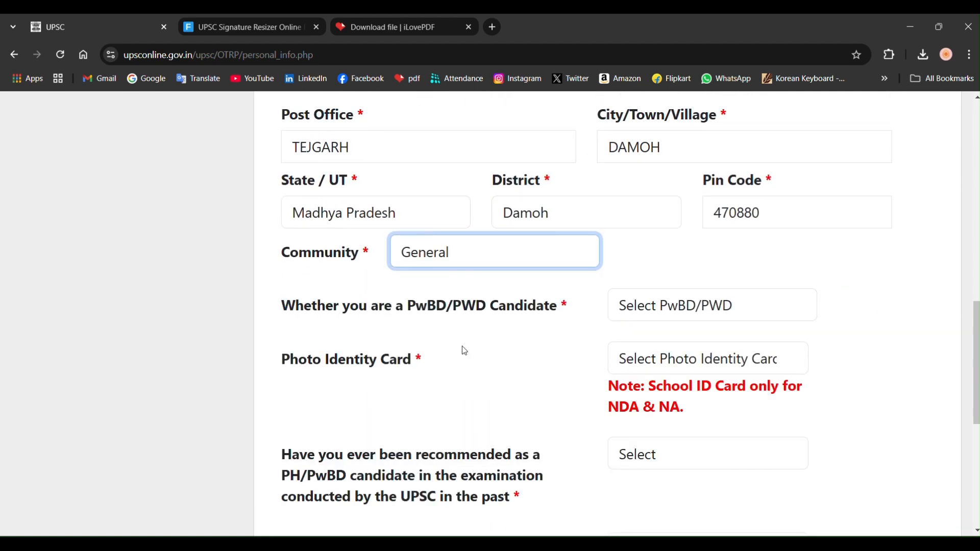
# - Set the community to EWS in the Personal Information form to view the certificate fields it requires
pyautogui.scroll(5, 485, 275)
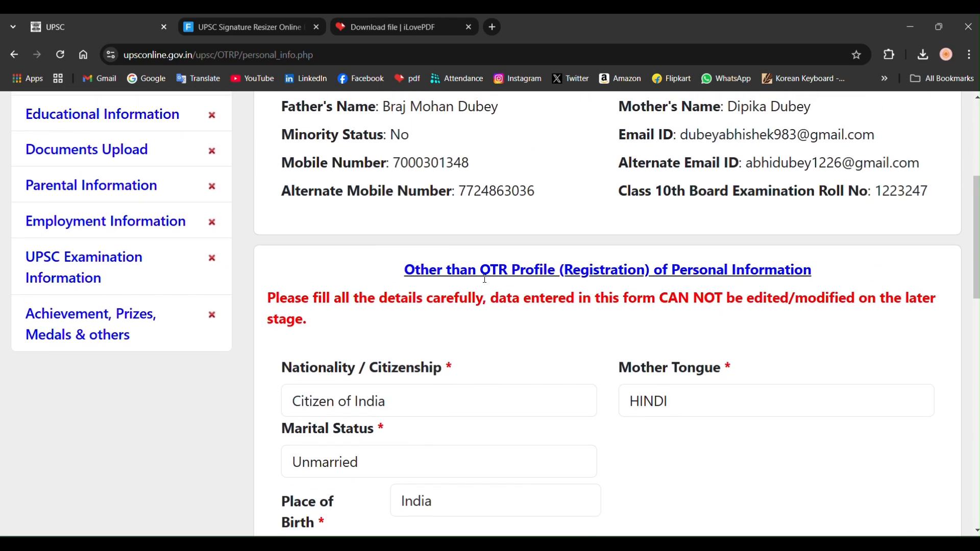
pyautogui.scroll(-1, 485, 283)
pyautogui.click(488, 481)
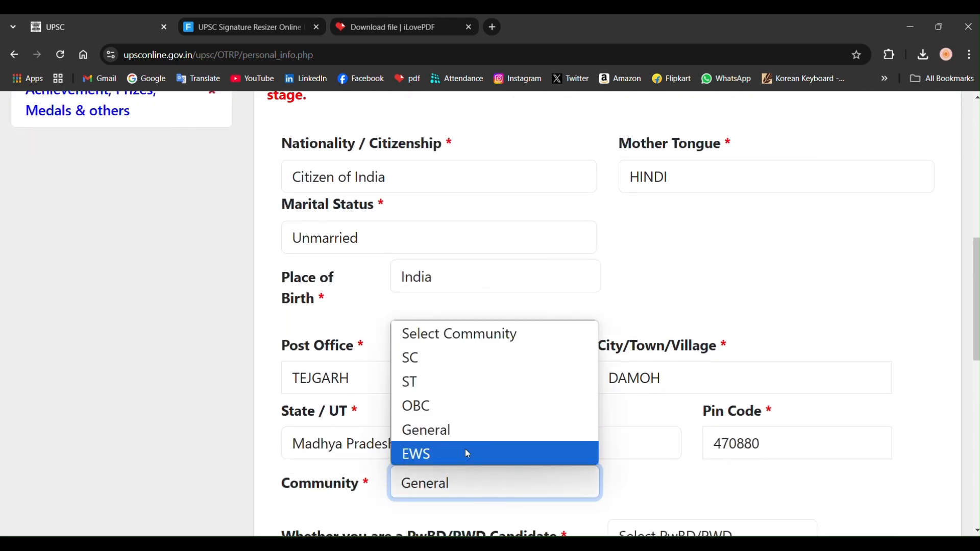
pyautogui.click(462, 453)
pyautogui.scroll(1, 423, 429)
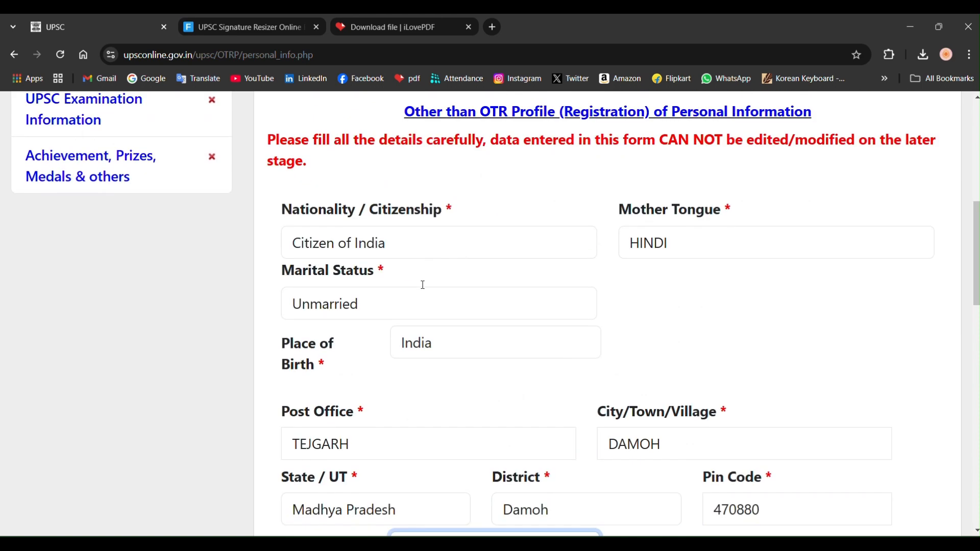
pyautogui.scroll(-4, 429, 306)
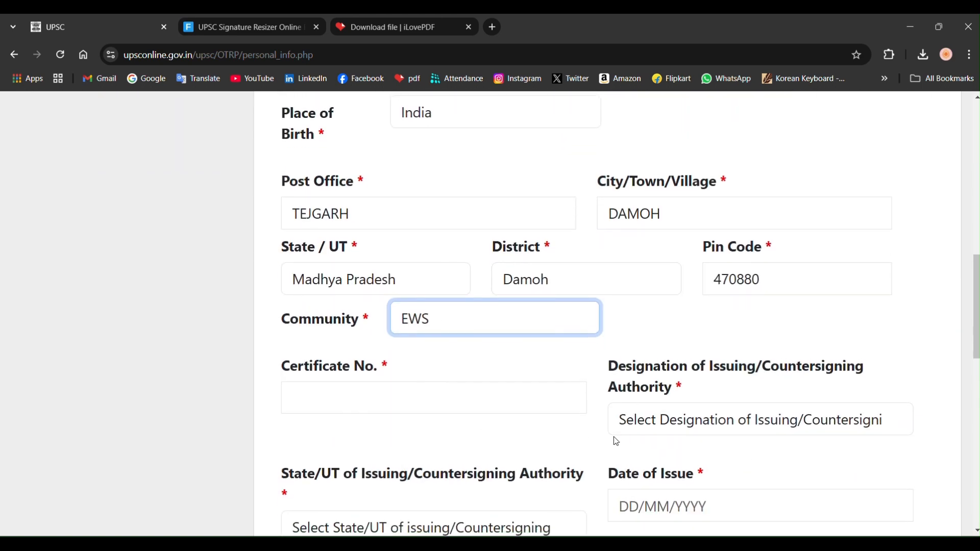
# - Examine the birthplace entries, the EWS community choice and its certificate fields for completeness
pyautogui.scroll(3, 614, 441)
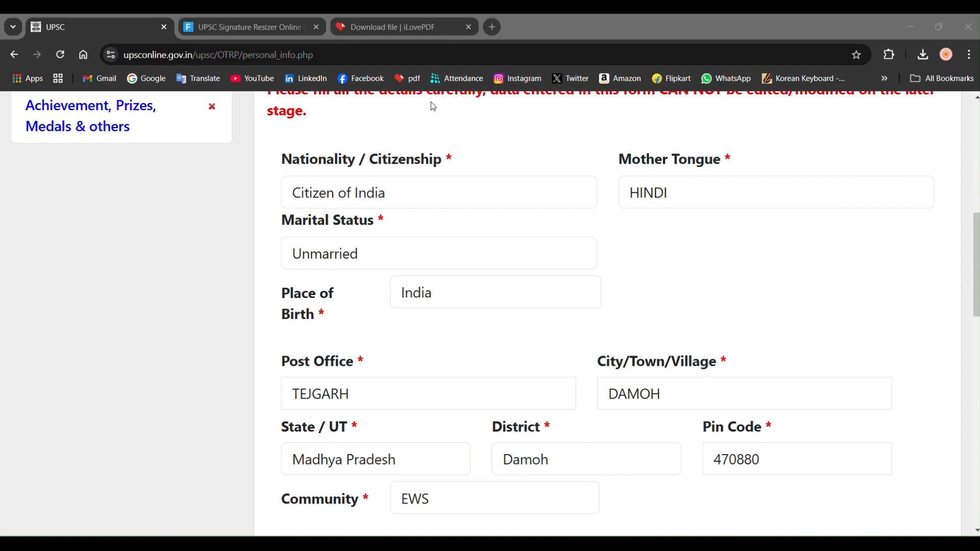
pyautogui.scroll(-3, 455, 253)
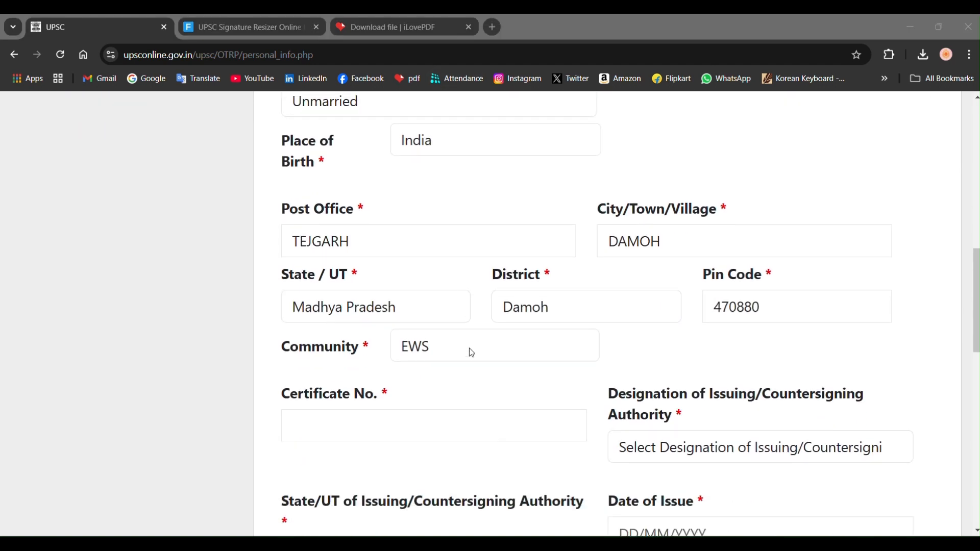
pyautogui.scroll(-1, 358, 316)
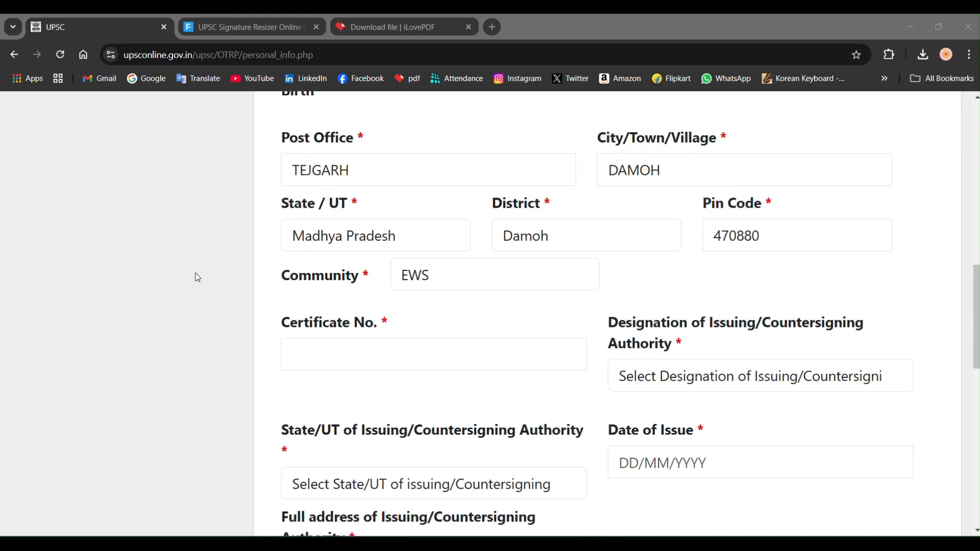
pyautogui.scroll(5, 144, 166)
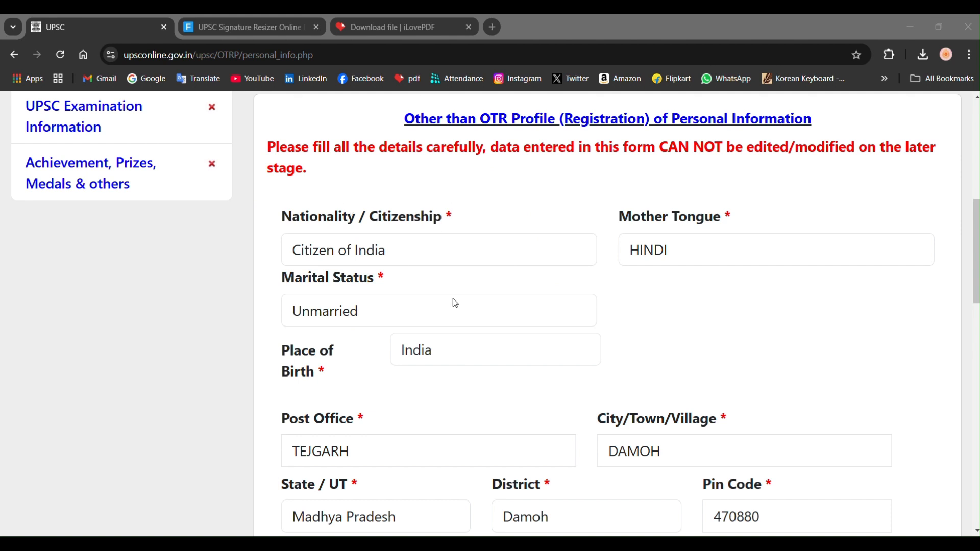
pyautogui.scroll(-1, 105, 231)
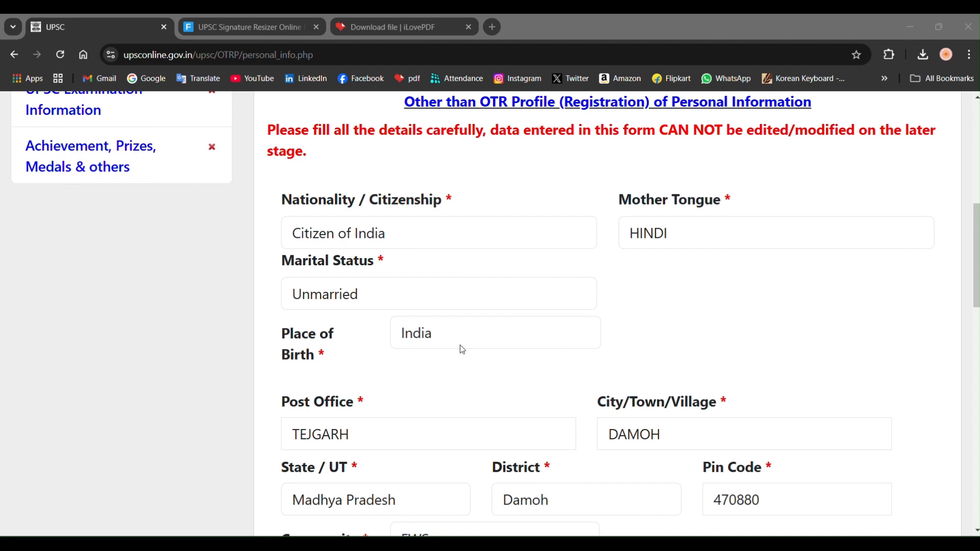
pyautogui.scroll(-3, 462, 350)
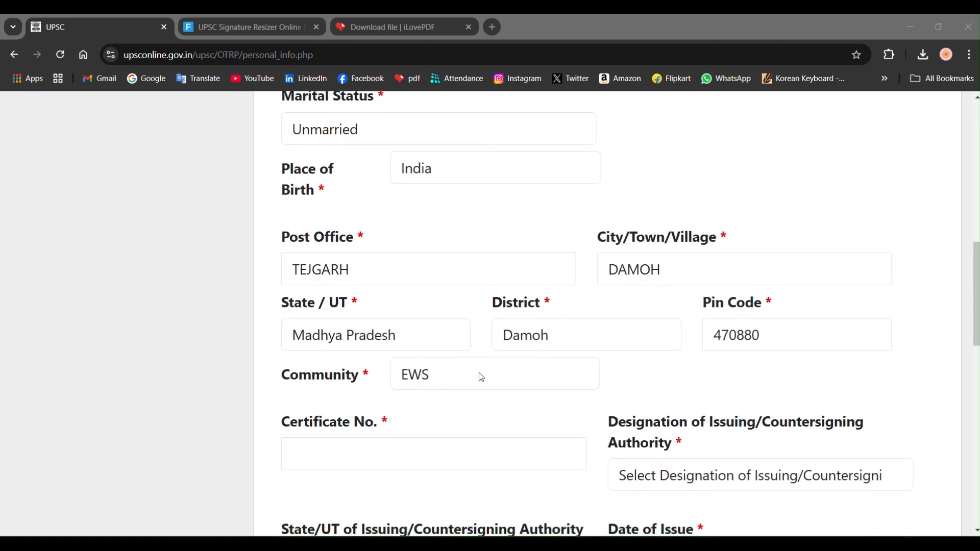
pyautogui.scroll(-1, 480, 376)
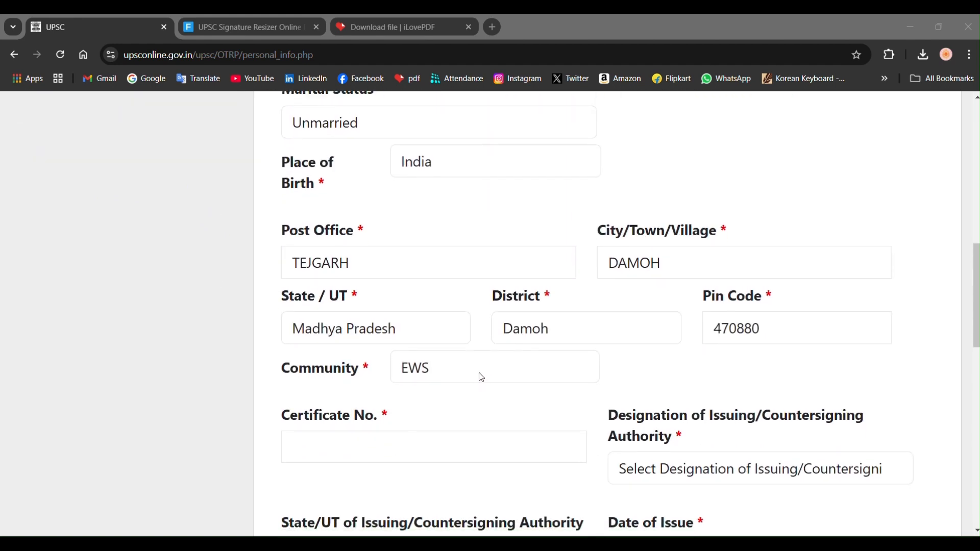
pyautogui.scroll(1, 459, 327)
pyautogui.scroll(-1, 473, 304)
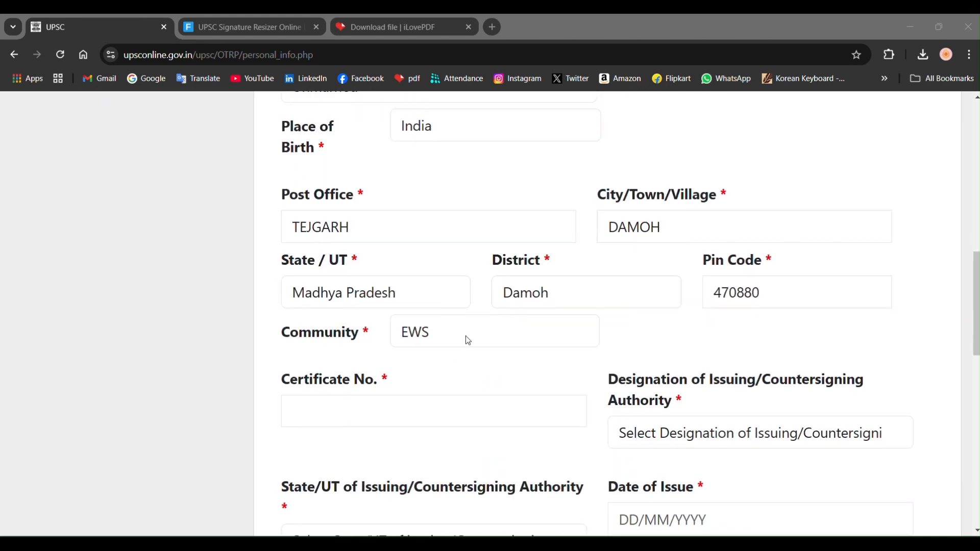
# - Check the community choices and the available designations of the issuing/countersigning authority for the EWS certificate
pyautogui.click(471, 327)
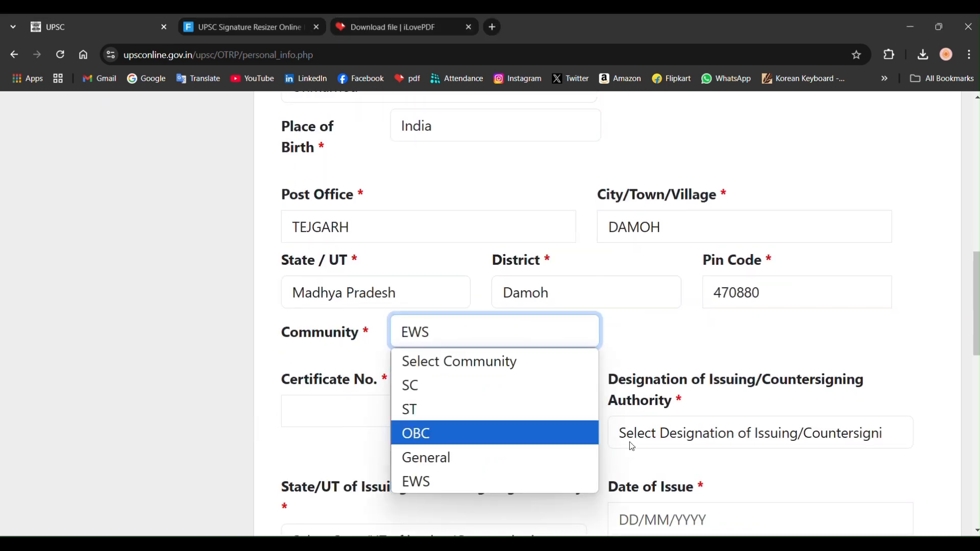
pyautogui.click(722, 459)
pyautogui.click(715, 428)
pyautogui.scroll(-1, 707, 423)
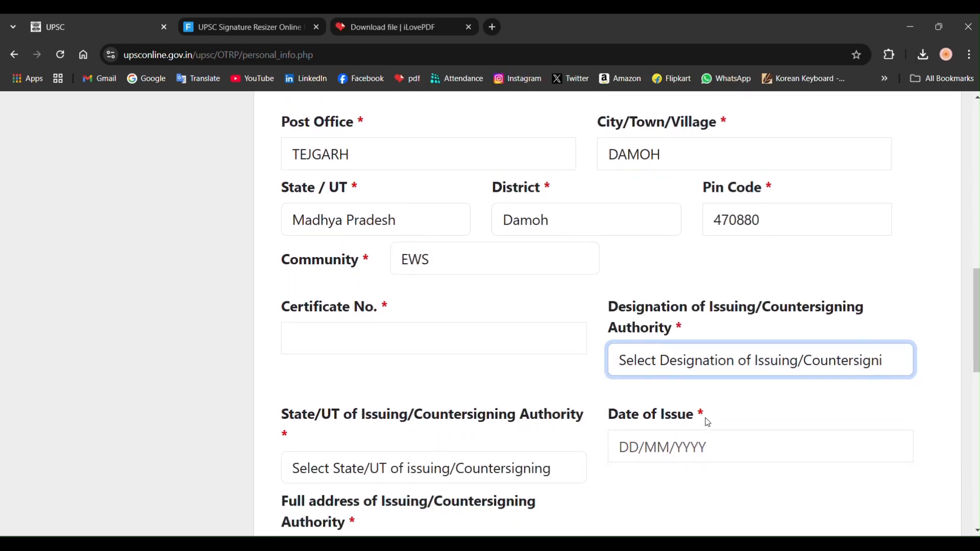
pyautogui.click(693, 350)
pyautogui.scroll(-1, 573, 197)
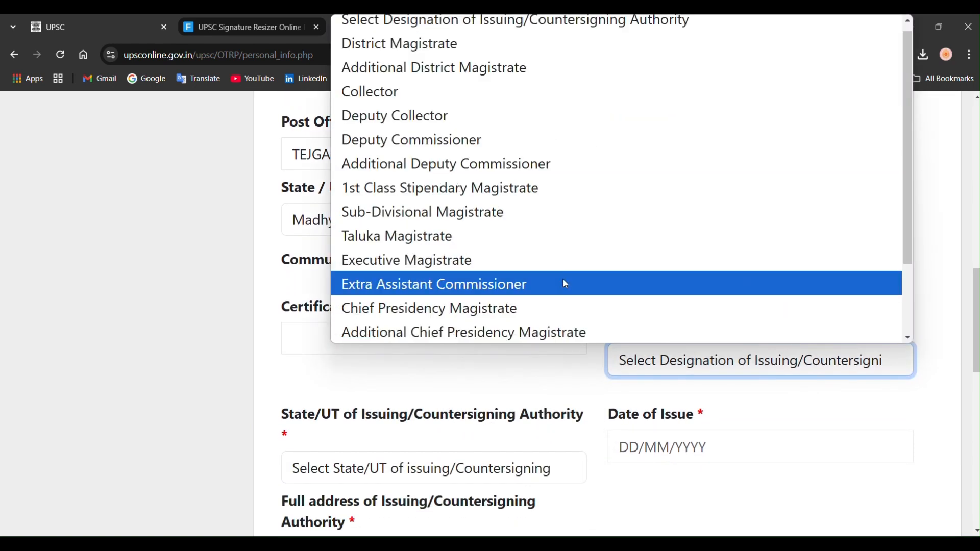
pyautogui.scroll(-1, 502, 266)
pyautogui.click(376, 412)
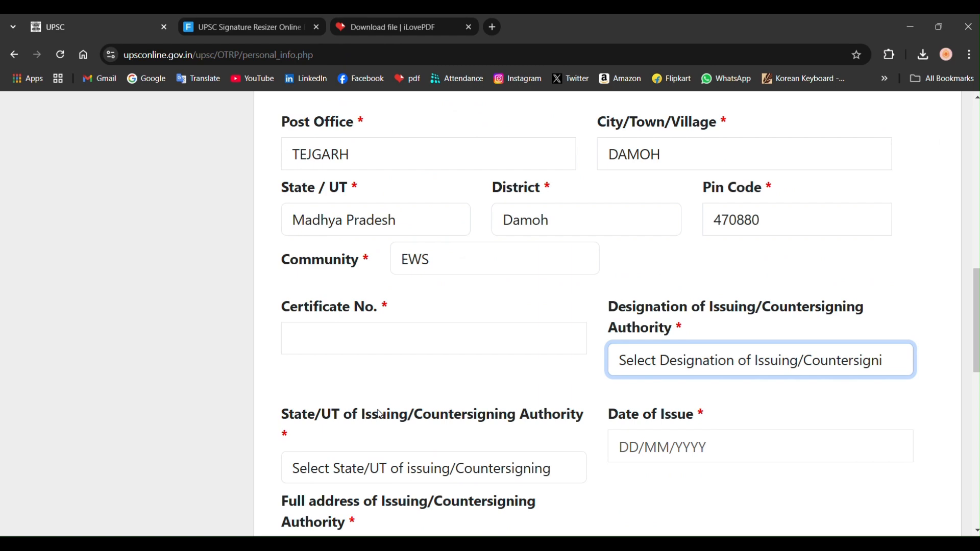
# - Look over the remaining EWS certificate fields and set the community back to General
pyautogui.scroll(-1, 378, 410)
pyautogui.scroll(-5, 623, 359)
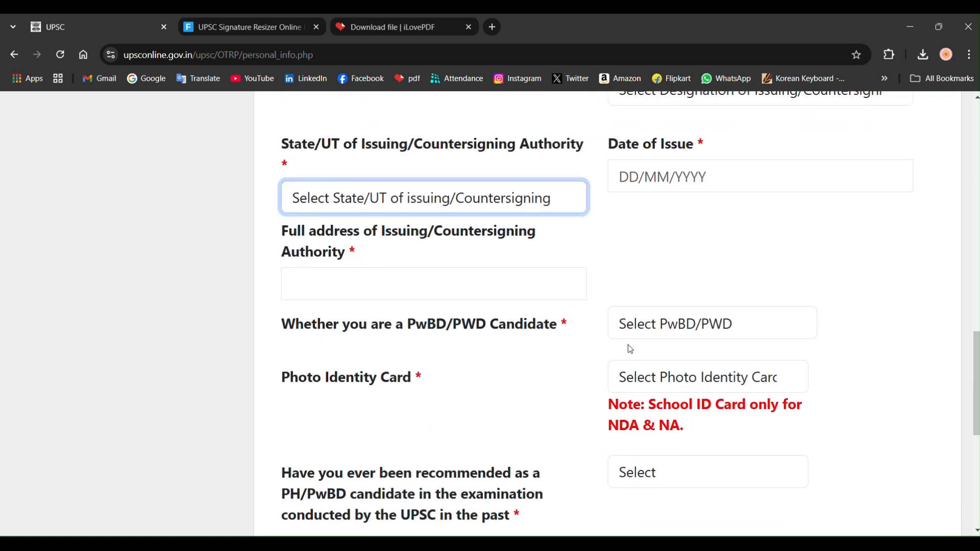
pyautogui.scroll(5, 627, 345)
pyautogui.click(513, 204)
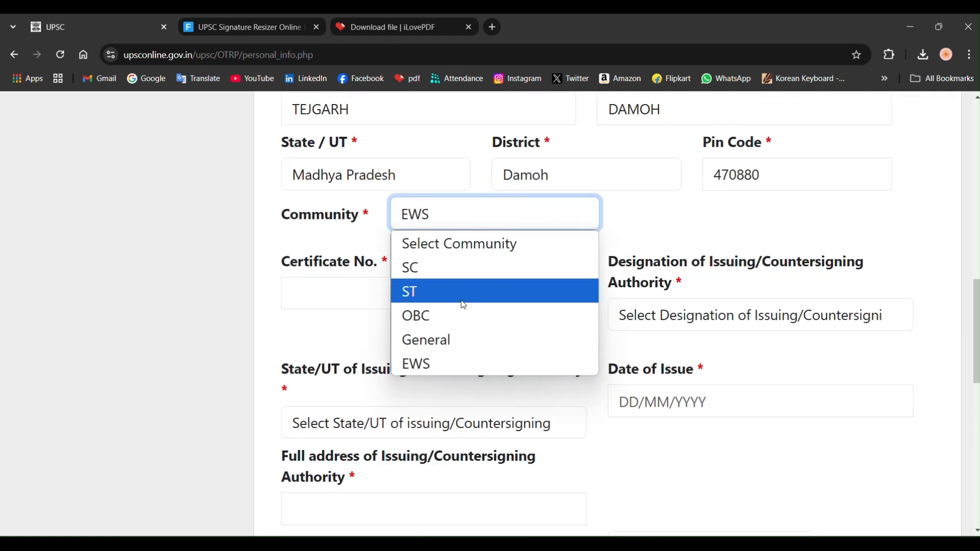
pyautogui.click(455, 334)
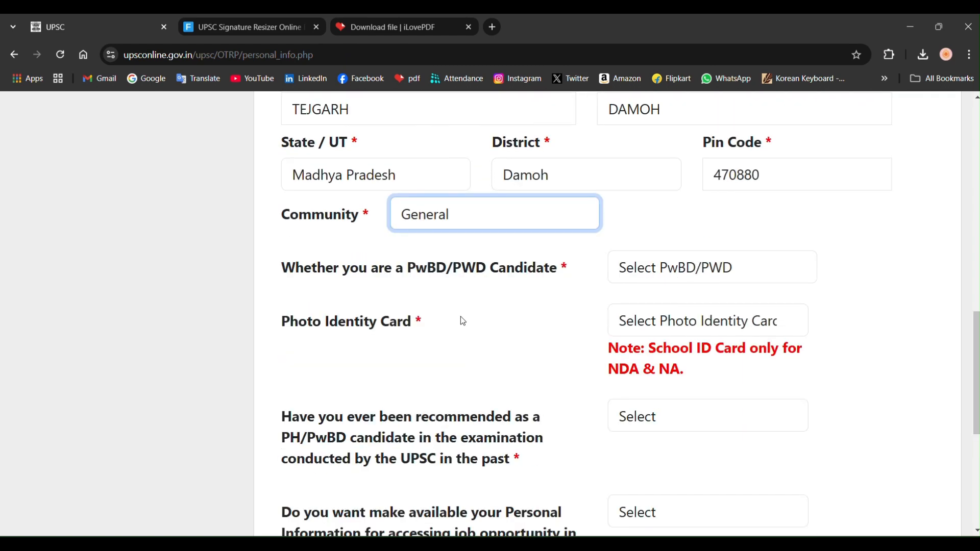
# - Set the PwBD/PWD candidate status to No and view the accepted photo identity card types
pyautogui.click(721, 277)
pyautogui.click(711, 321)
pyautogui.scroll(-1, 723, 294)
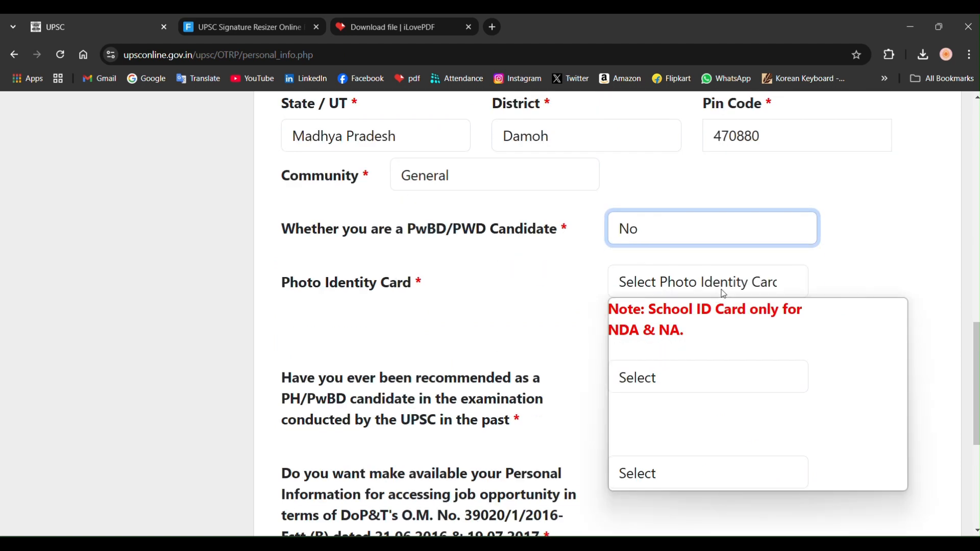
pyautogui.click(724, 294)
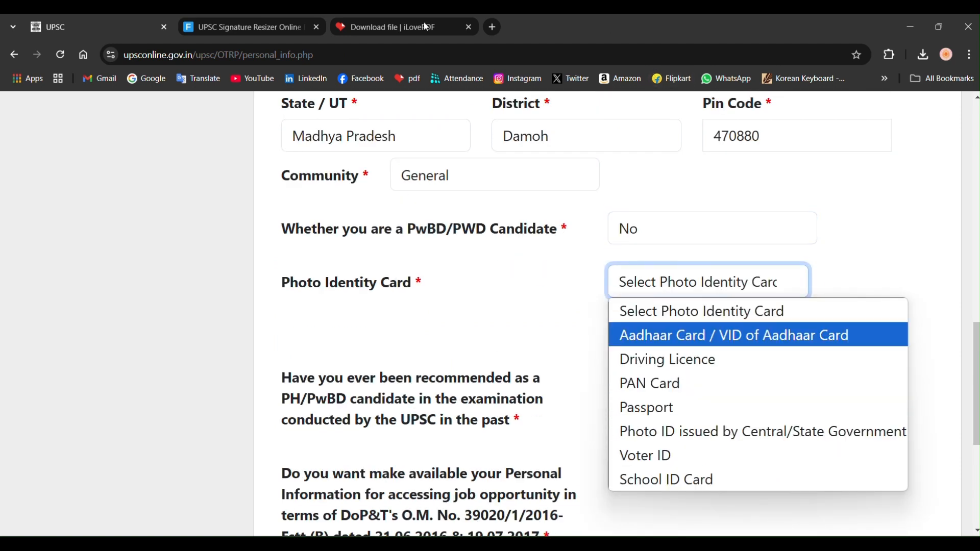
pyautogui.press('Escape')
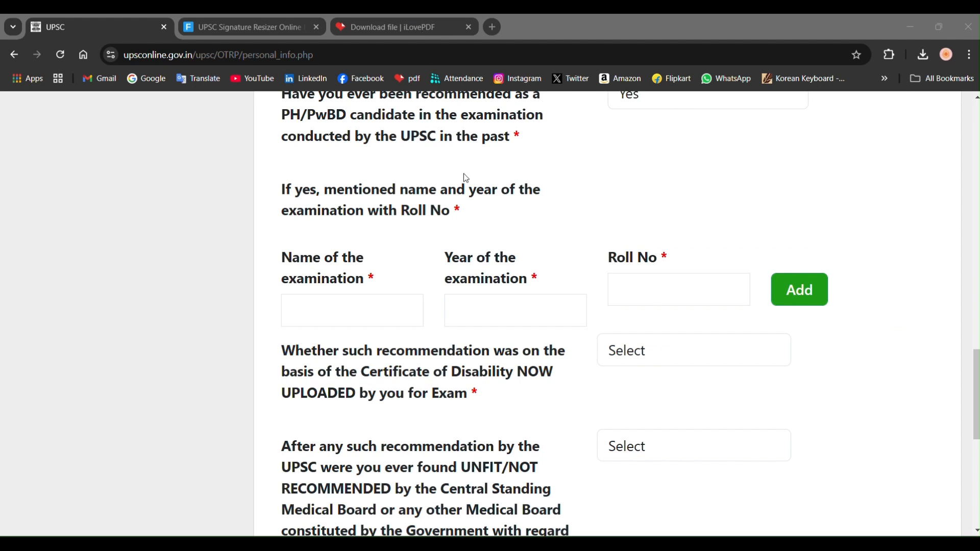
# - Examine the follow-up questions for candidates previously recommended by the UPSC as PH/PwBD, including the examination name, year and roll number fields
pyautogui.scroll(-1, 464, 184)
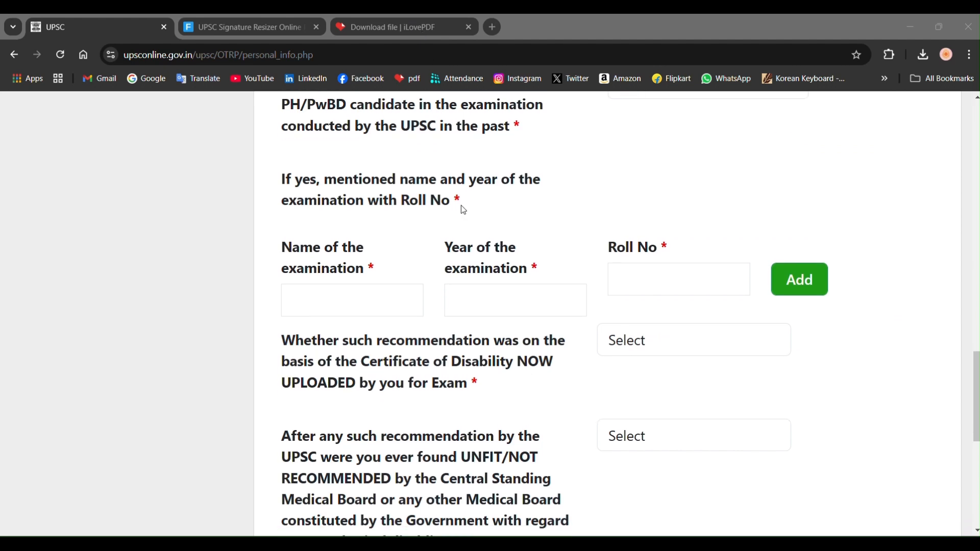
pyautogui.scroll(-1, 366, 311)
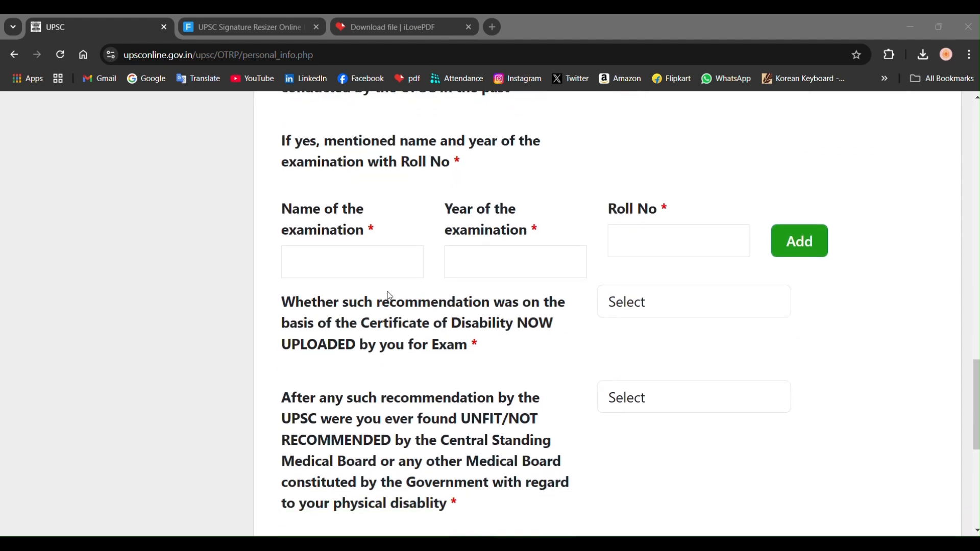
pyautogui.scroll(-1, 535, 249)
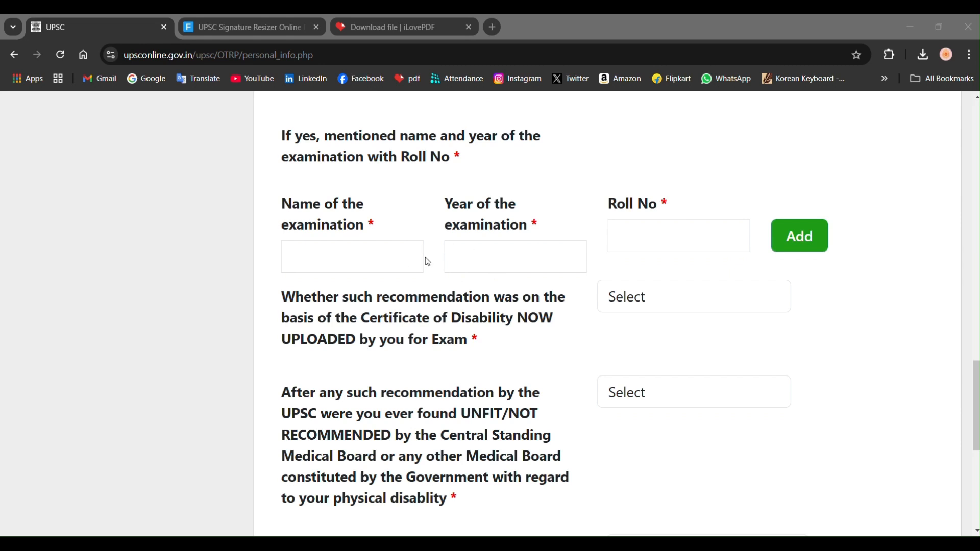
pyautogui.scroll(-1, 427, 261)
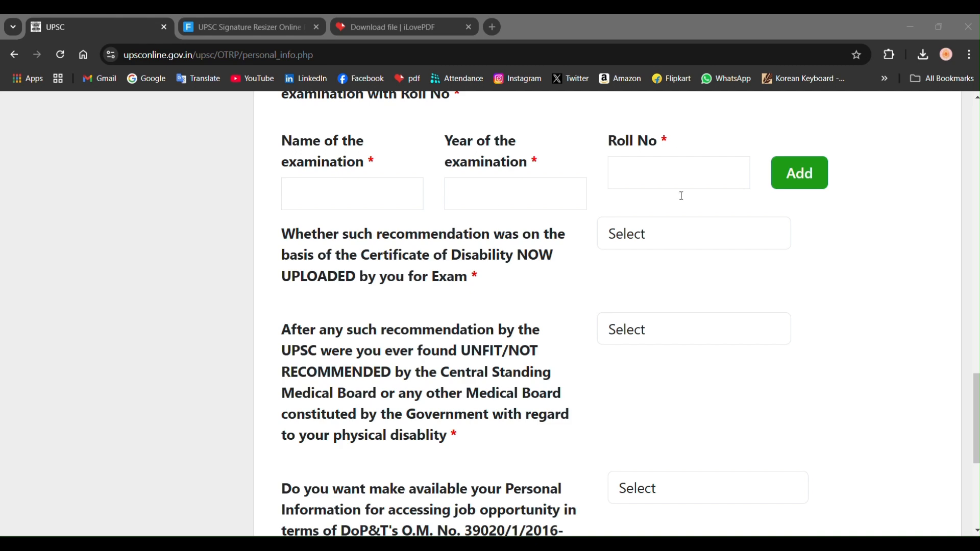
pyautogui.scroll(-2, 681, 195)
# - Check the completed answers and declaration, submit the Personal Information form, and review the saved summary
pyautogui.scroll(3, 672, 273)
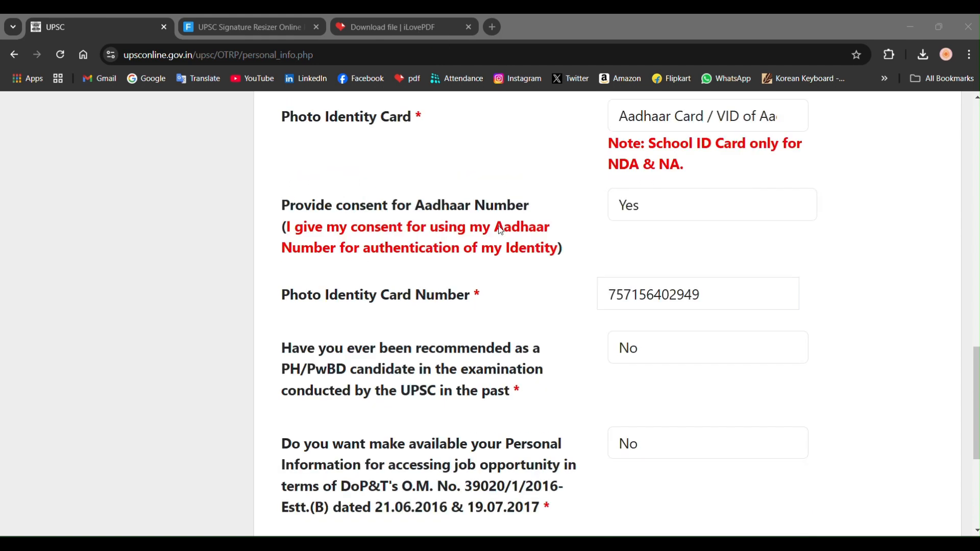
pyautogui.scroll(-3, 597, 448)
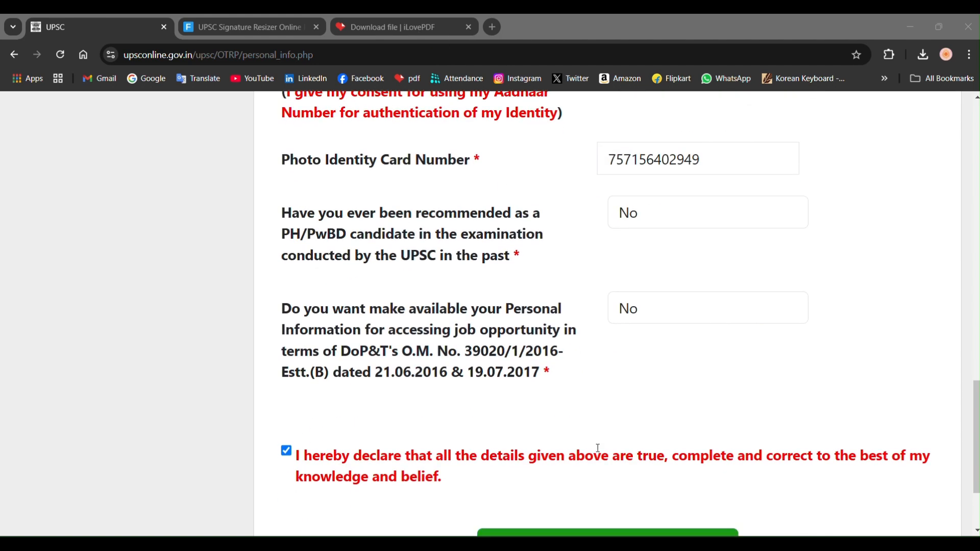
pyautogui.scroll(-2, 598, 448)
pyautogui.click(595, 420)
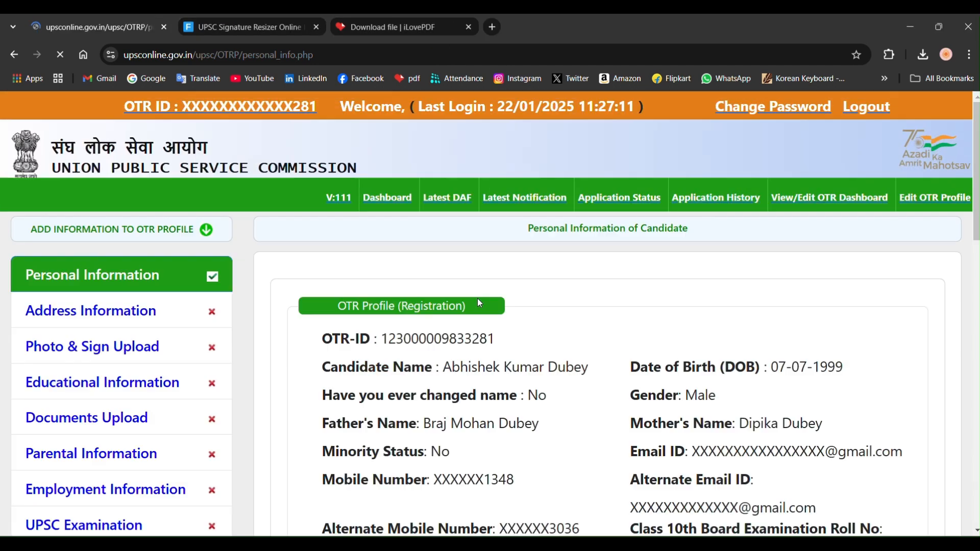
pyautogui.scroll(-7, 477, 403)
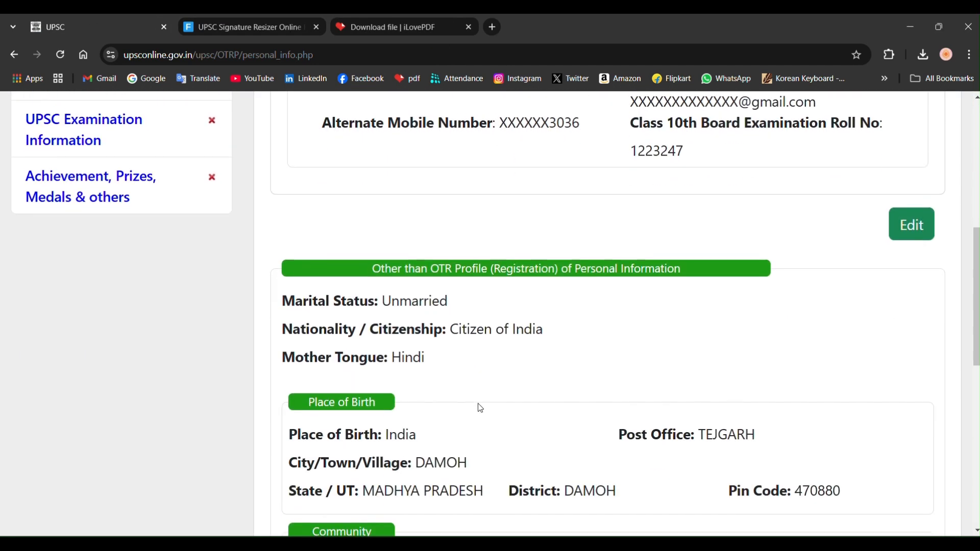
pyautogui.scroll(-6, 479, 407)
pyautogui.scroll(12, 476, 400)
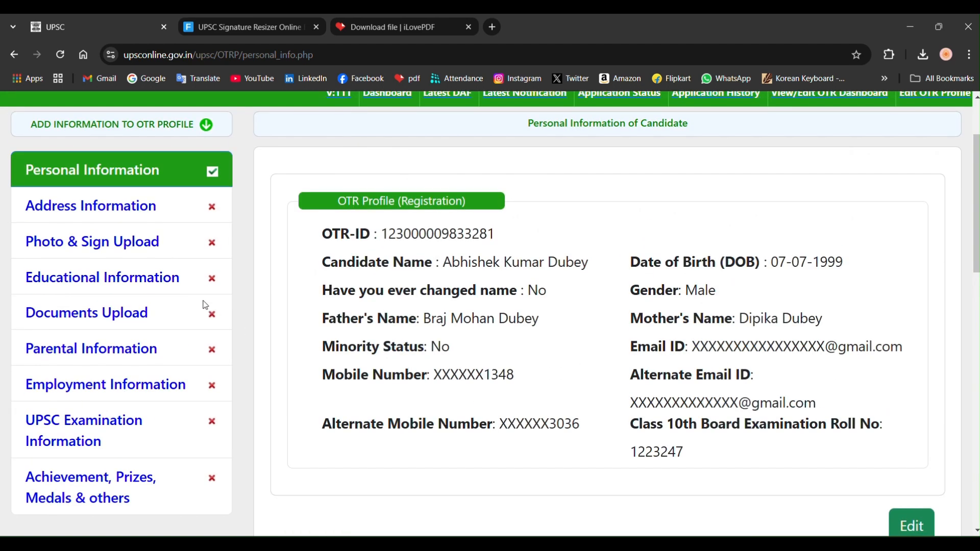
# - Open the Address Information section and examine the correspondence address fields and the option to reuse them for the permanent address
pyautogui.click(155, 219)
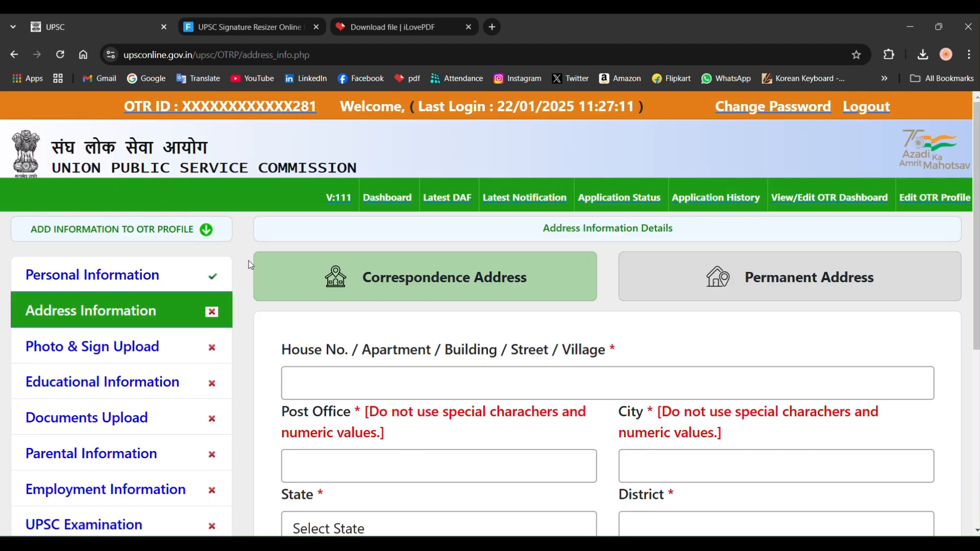
pyautogui.scroll(-1, 250, 269)
pyautogui.scroll(-1, 404, 305)
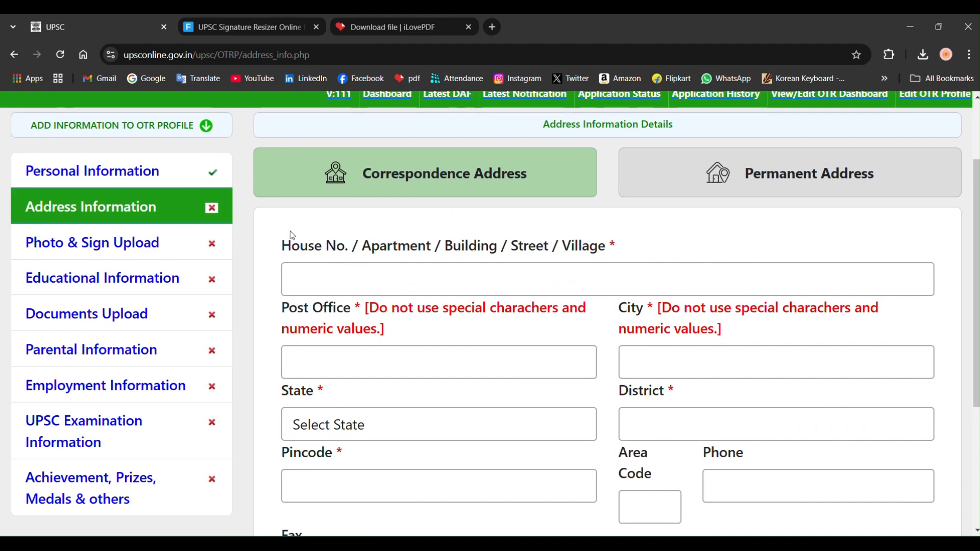
pyautogui.scroll(-4, 413, 278)
pyautogui.scroll(3, 420, 303)
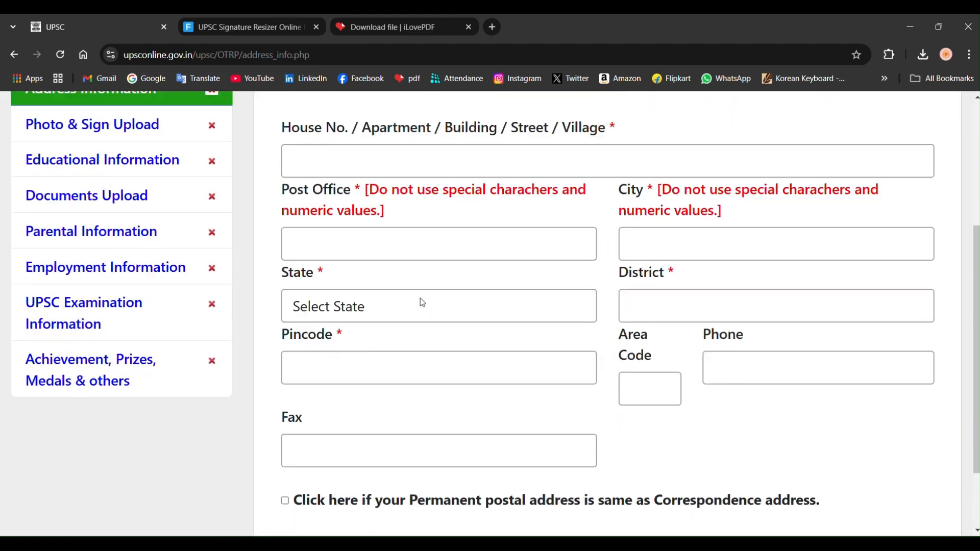
# - Replace the profile photograph with photograph.jpg from the upsc documents folder, accept the declaration that it is the candidate's, and save it
pyautogui.click(94, 153)
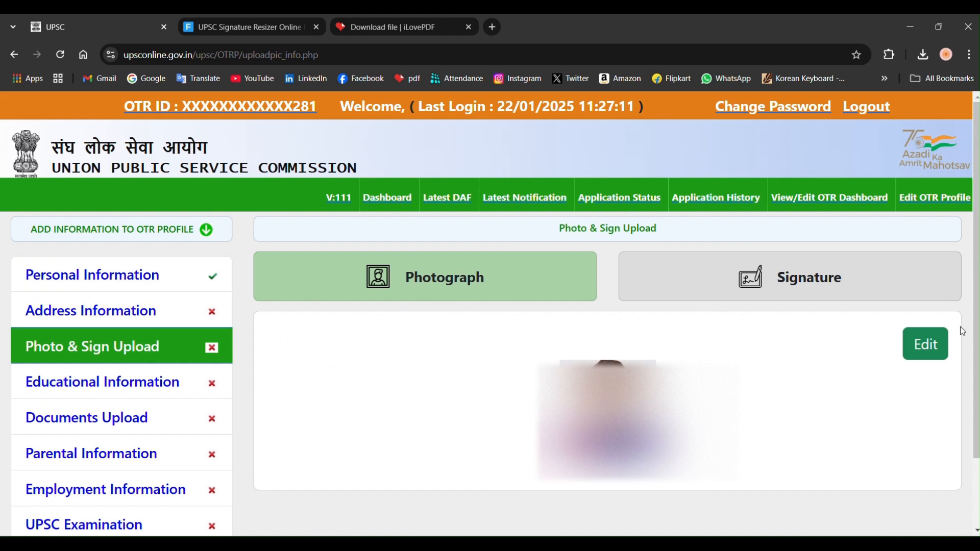
pyautogui.click(913, 345)
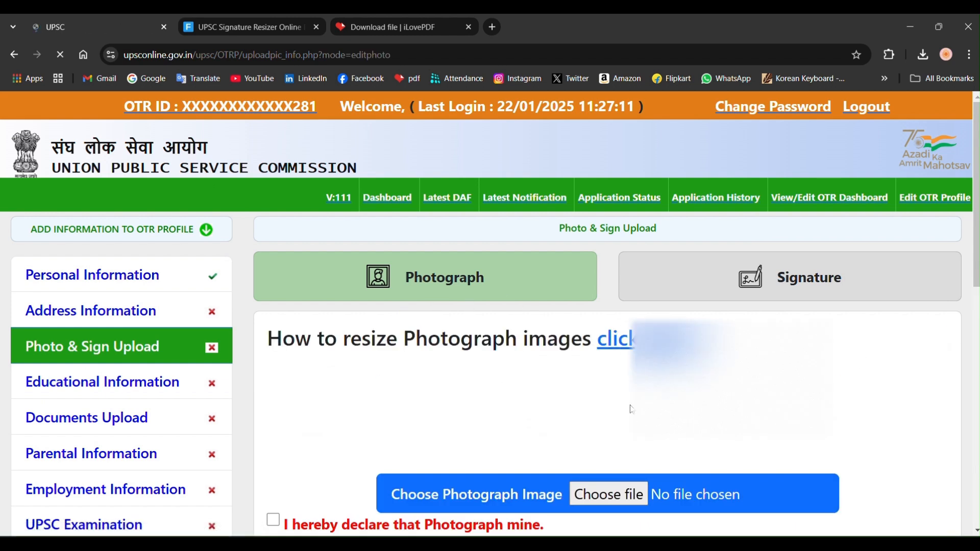
pyautogui.click(609, 493)
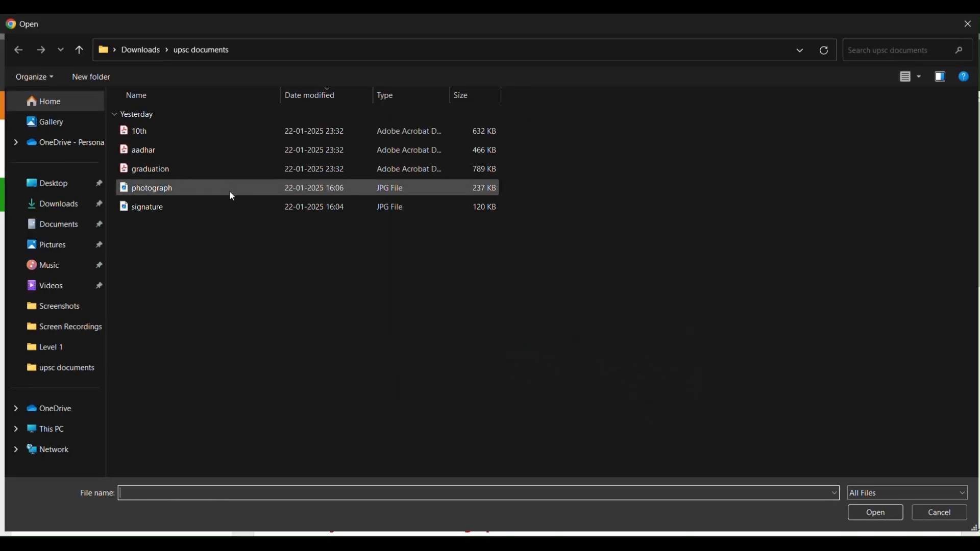
pyautogui.doubleClick(232, 196)
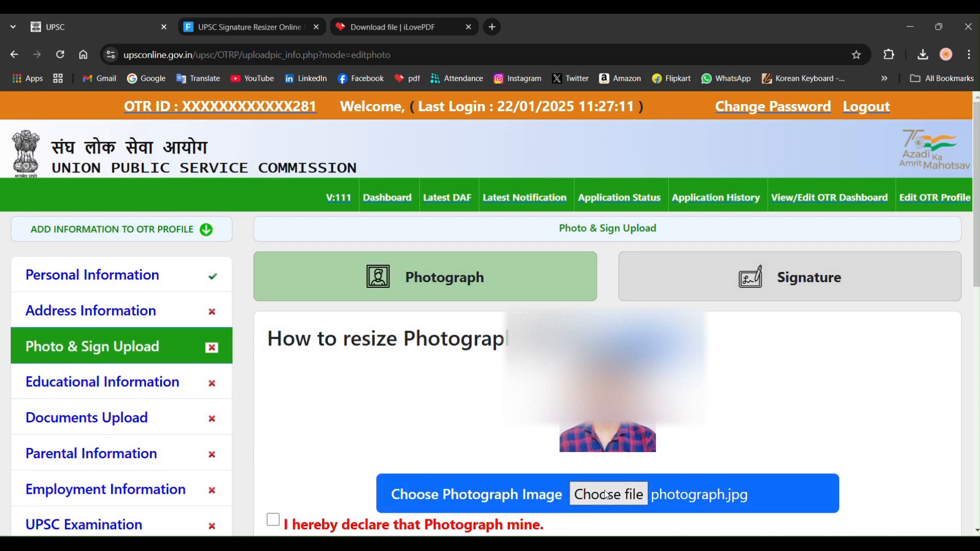
pyautogui.scroll(-2, 623, 387)
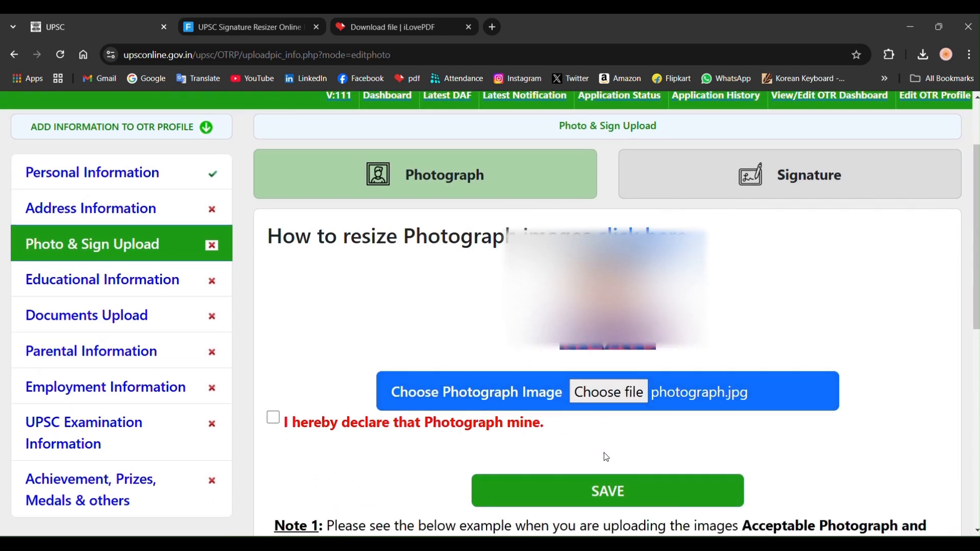
pyautogui.scroll(-1, 606, 457)
pyautogui.click(273, 369)
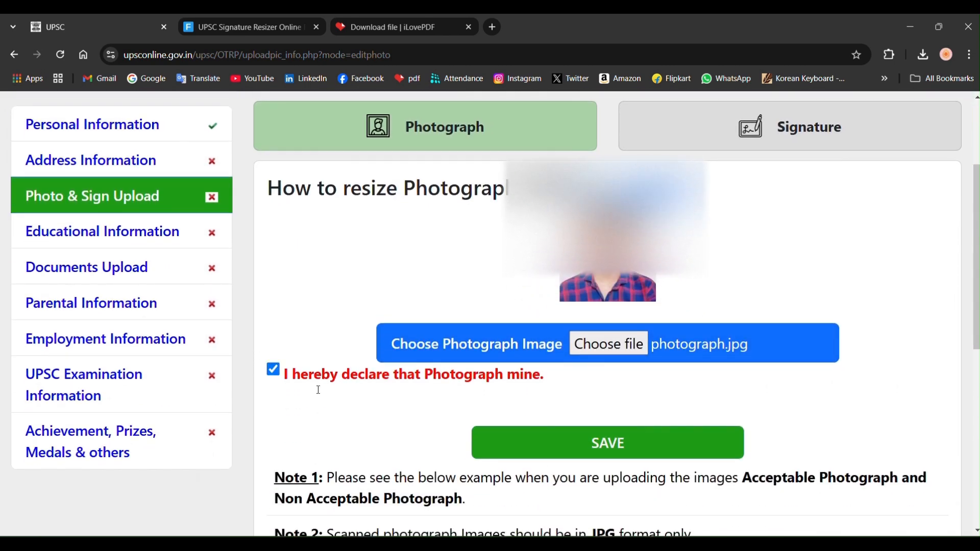
pyautogui.click(550, 444)
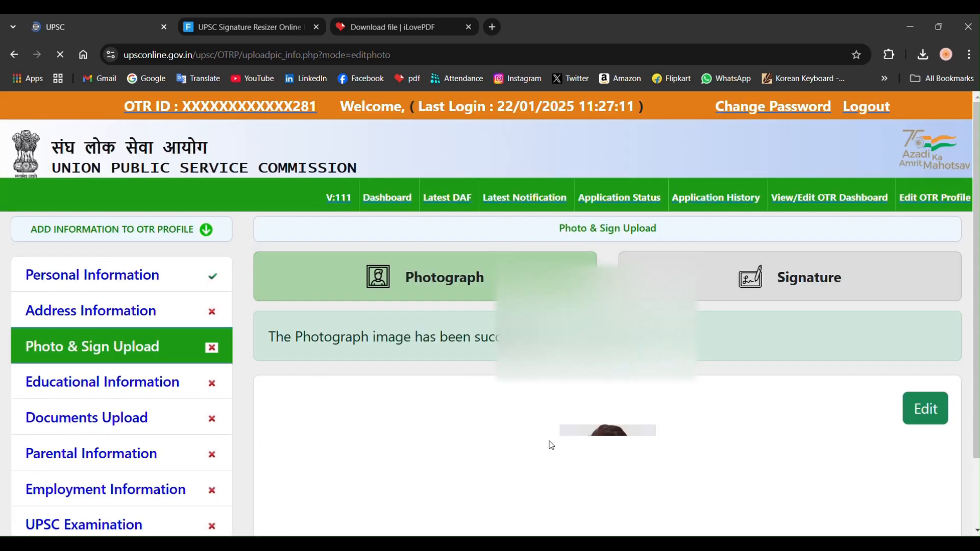
# - Upload the signature JPG from the upsc documents folder as the signature image, accept its declaration, save it, and check the result
pyautogui.scroll(-2, 550, 443)
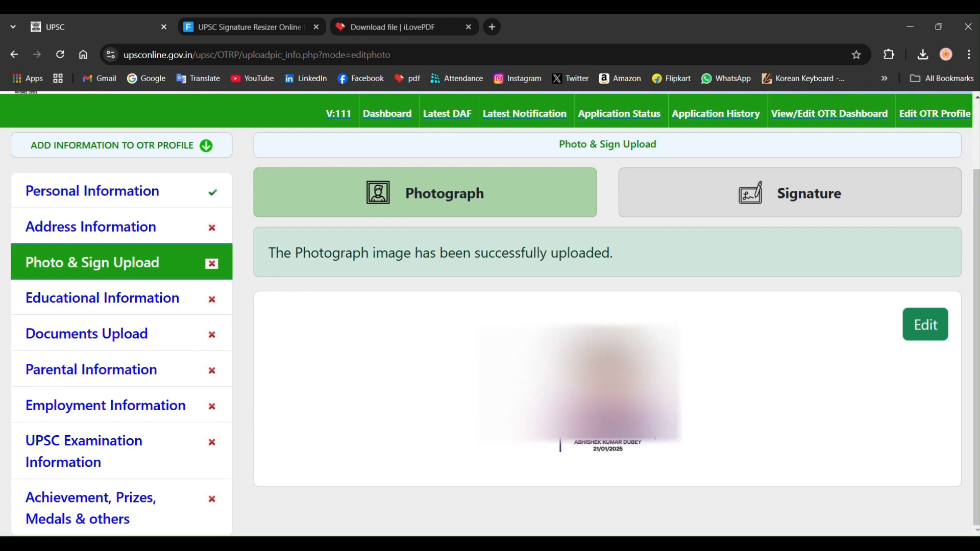
pyautogui.click(727, 192)
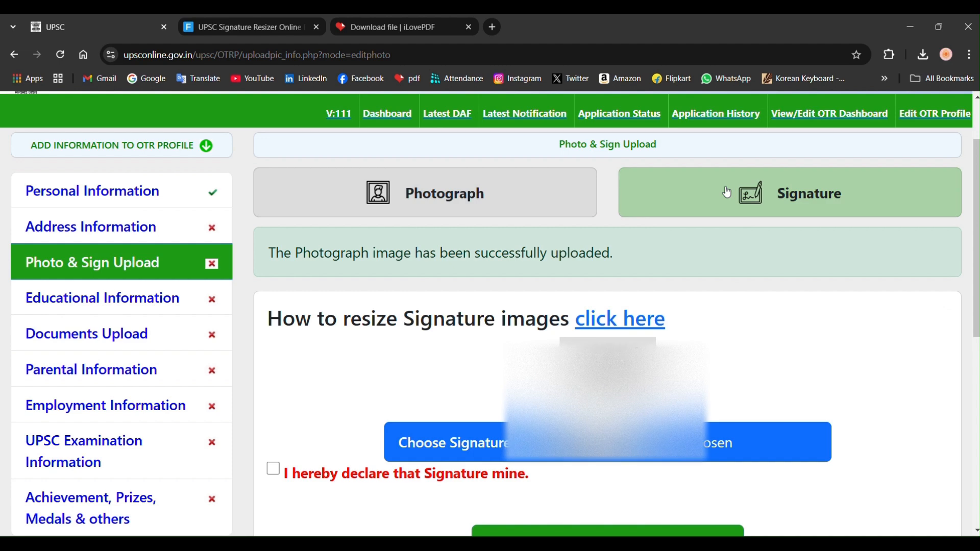
pyautogui.click(607, 442)
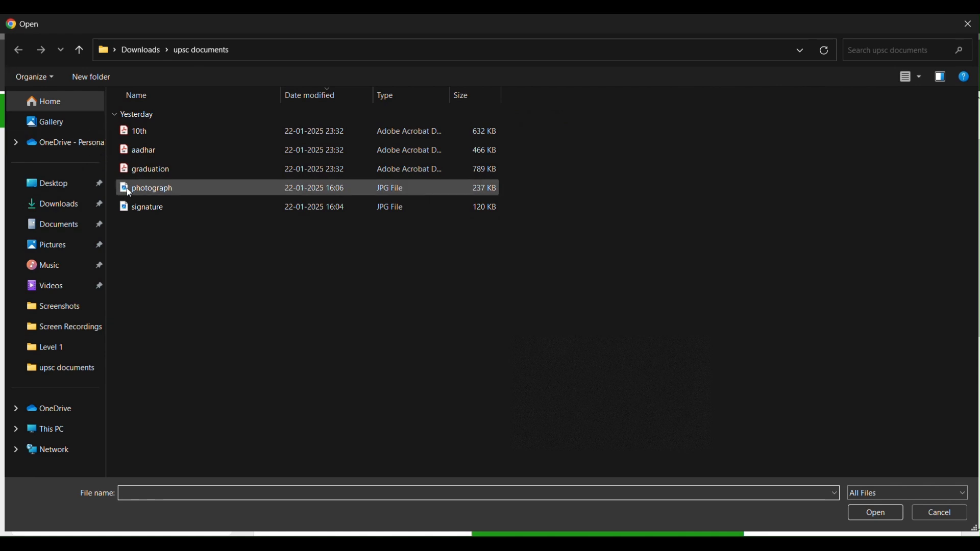
pyautogui.doubleClick(132, 207)
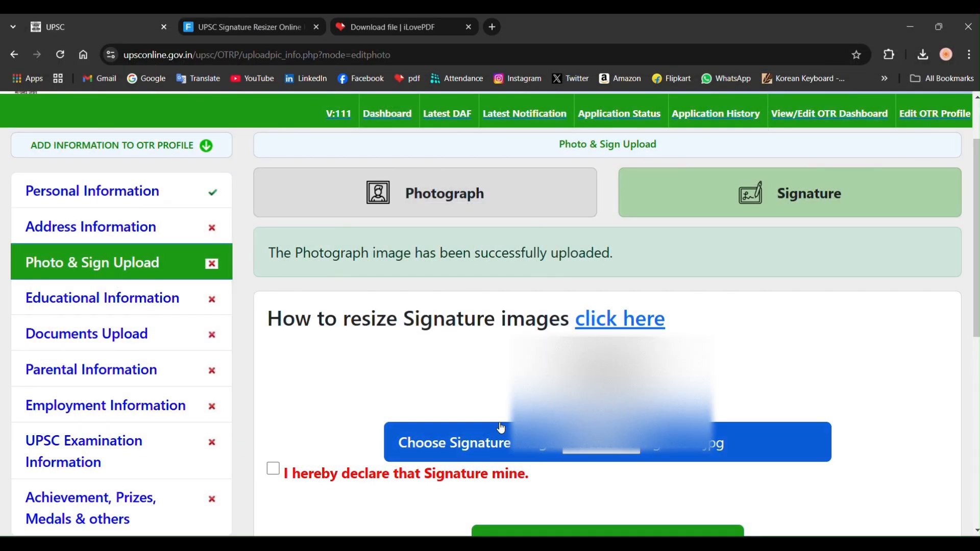
pyautogui.scroll(-2, 307, 379)
pyautogui.click(274, 346)
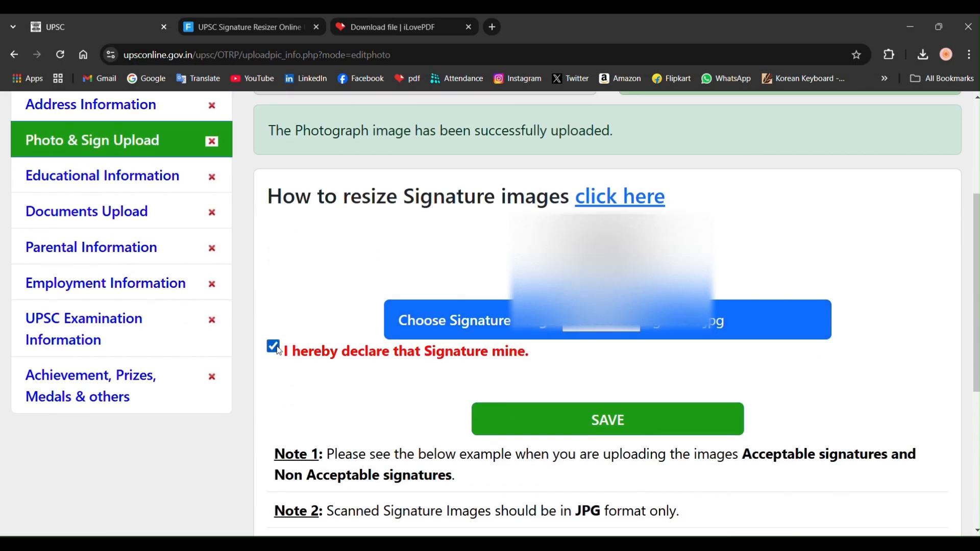
pyautogui.click(588, 419)
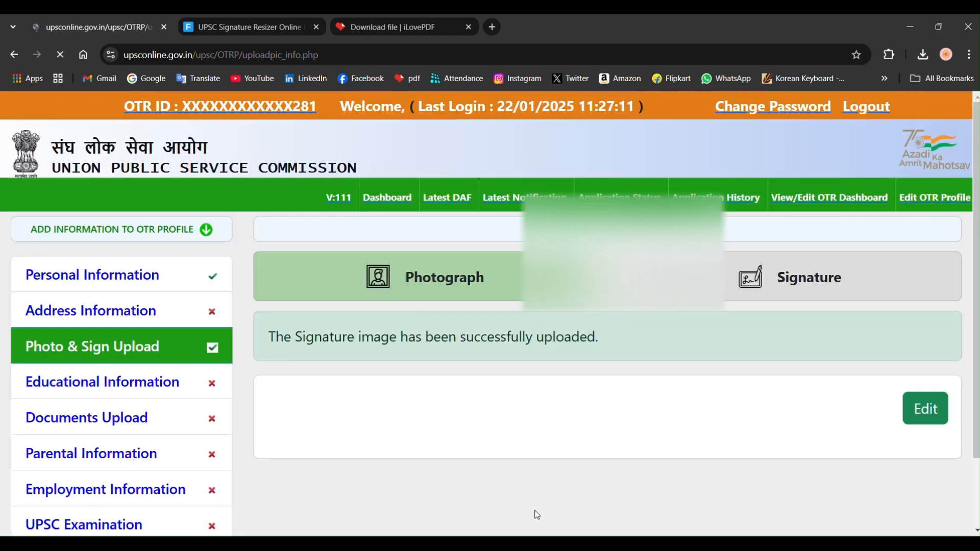
pyautogui.scroll(-2, 537, 516)
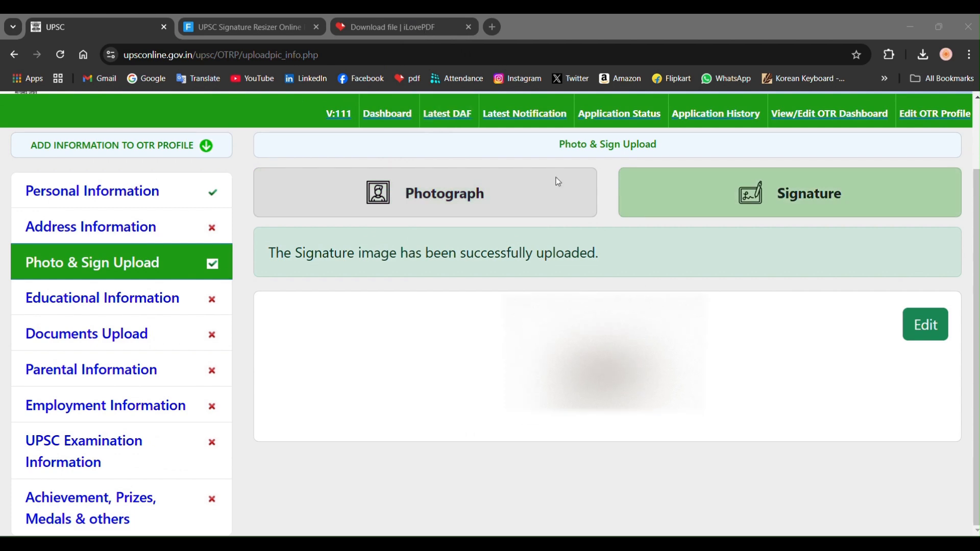
pyautogui.scroll(2, 506, 277)
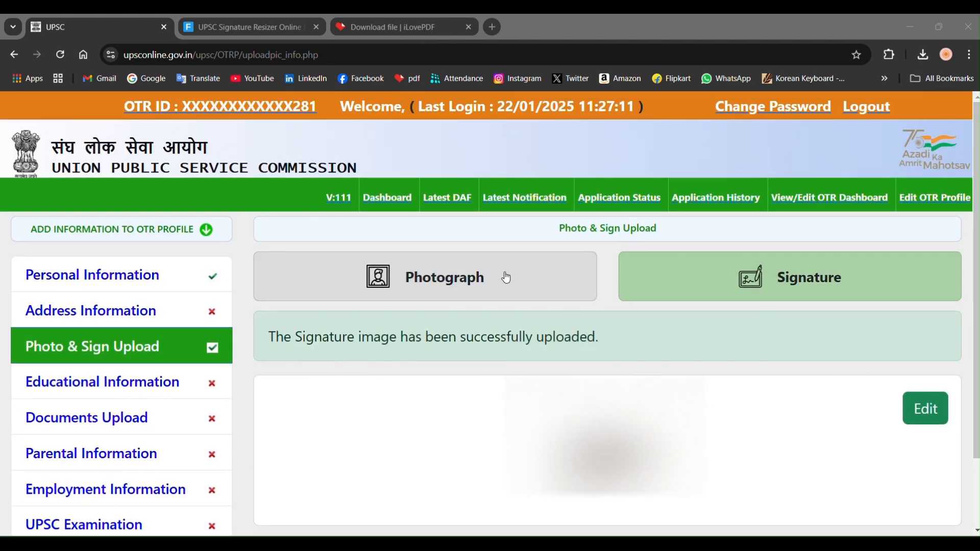
# - Review the correspondence address form again and examine the 10th or Equivalent fields in the Educational Information section
pyautogui.click(139, 381)
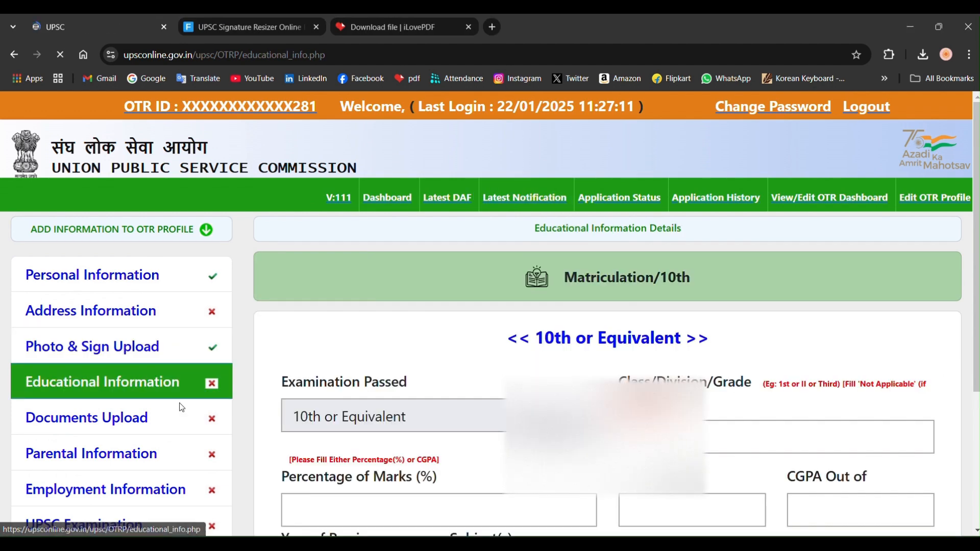
pyautogui.scroll(-2, 174, 403)
pyautogui.click(108, 251)
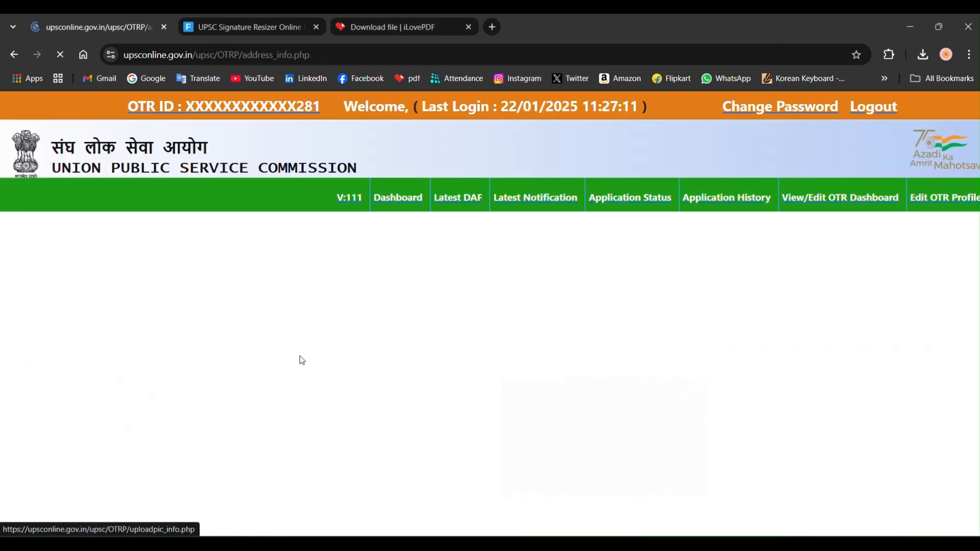
pyautogui.scroll(-7, 436, 415)
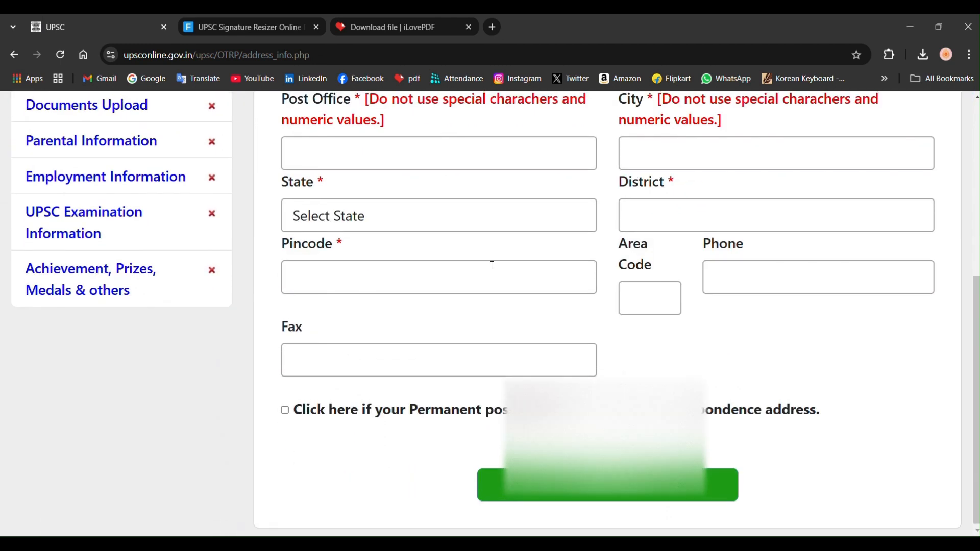
pyautogui.scroll(2, 490, 263)
pyautogui.scroll(-2, 503, 297)
pyautogui.scroll(4, 232, 342)
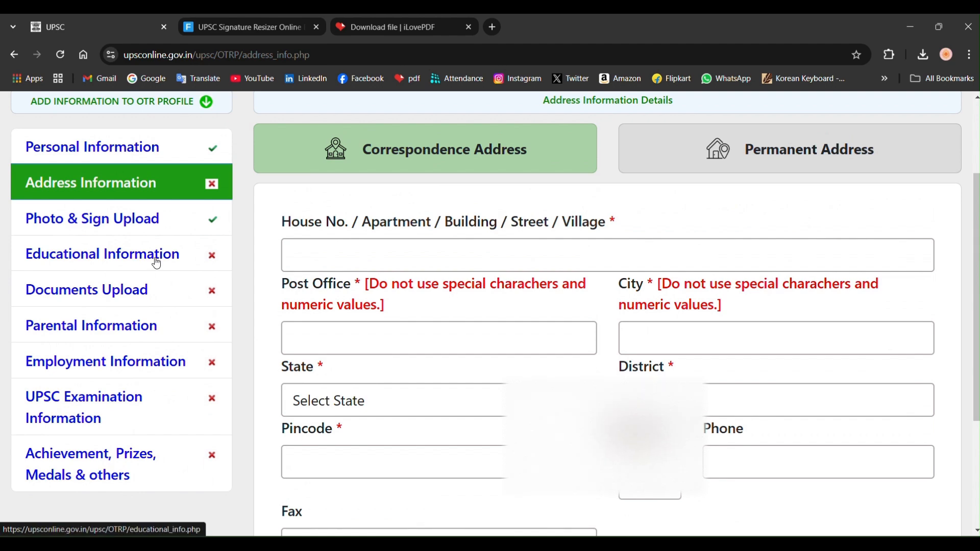
pyautogui.click(156, 263)
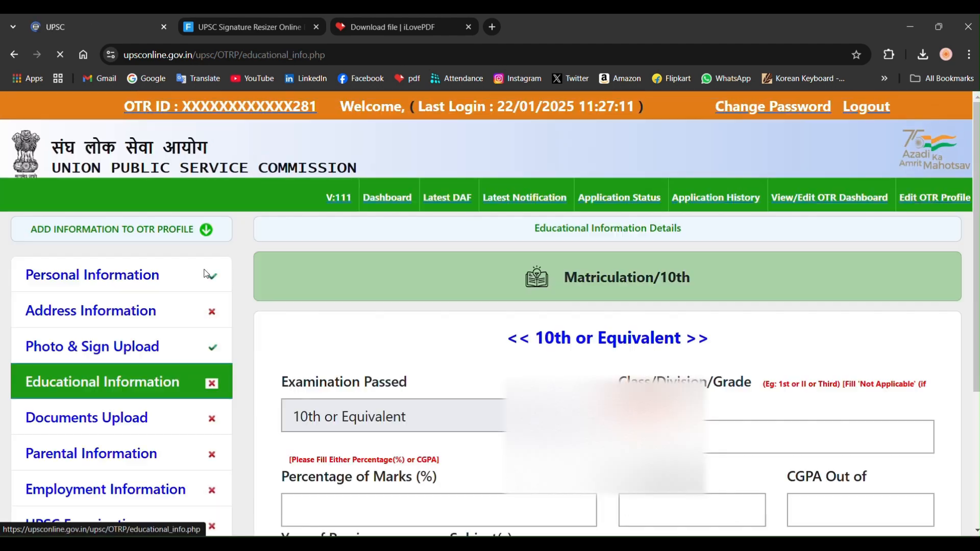
pyautogui.scroll(-4, 280, 303)
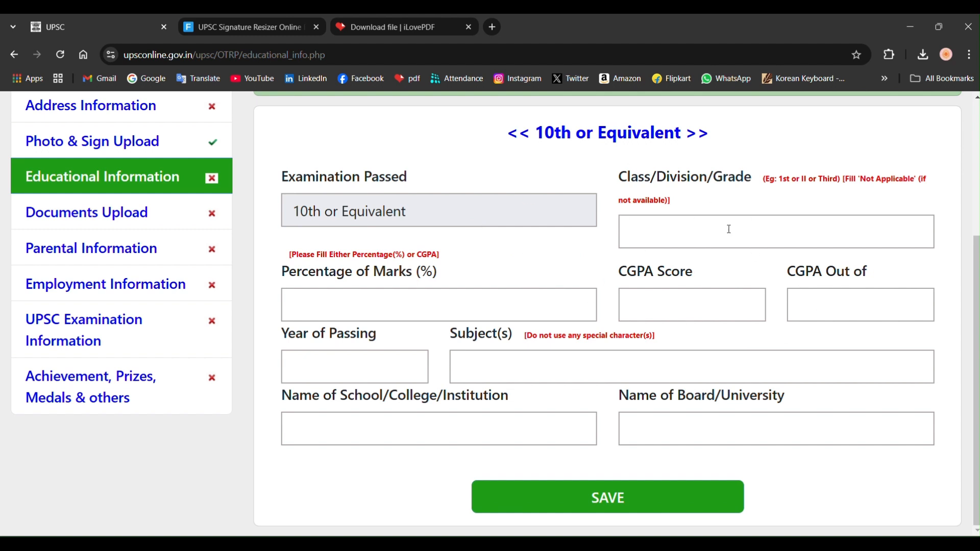
# - In the Documents Upload section, upload 10th.pdf from the upsc documents folder as the matriculation certificate
pyautogui.click(59, 220)
pyautogui.scroll(-5, 502, 360)
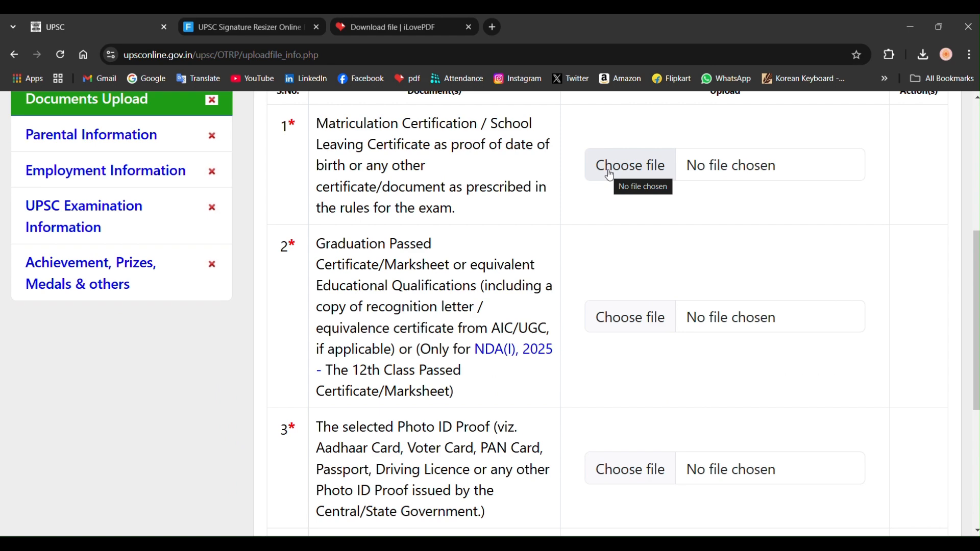
pyautogui.scroll(1, 609, 174)
pyautogui.click(619, 198)
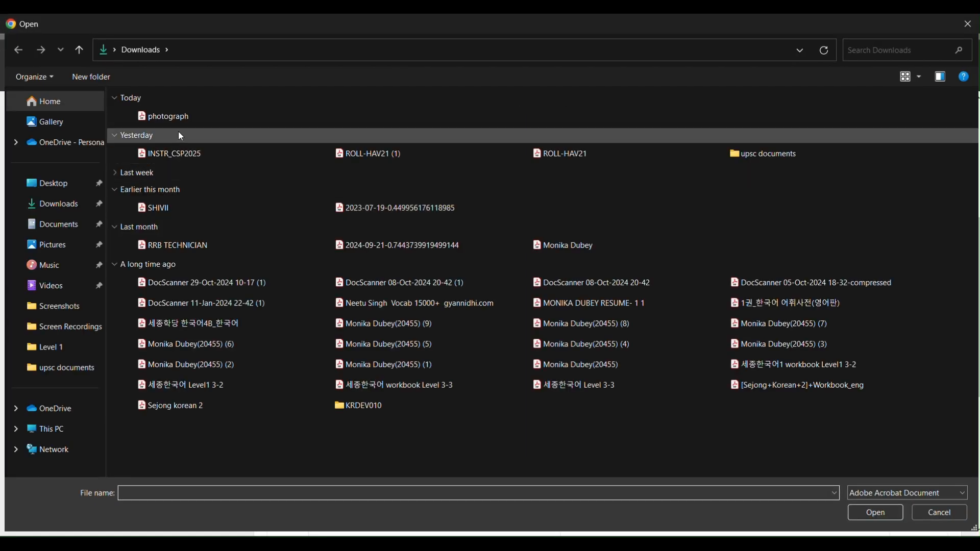
pyautogui.click(44, 368)
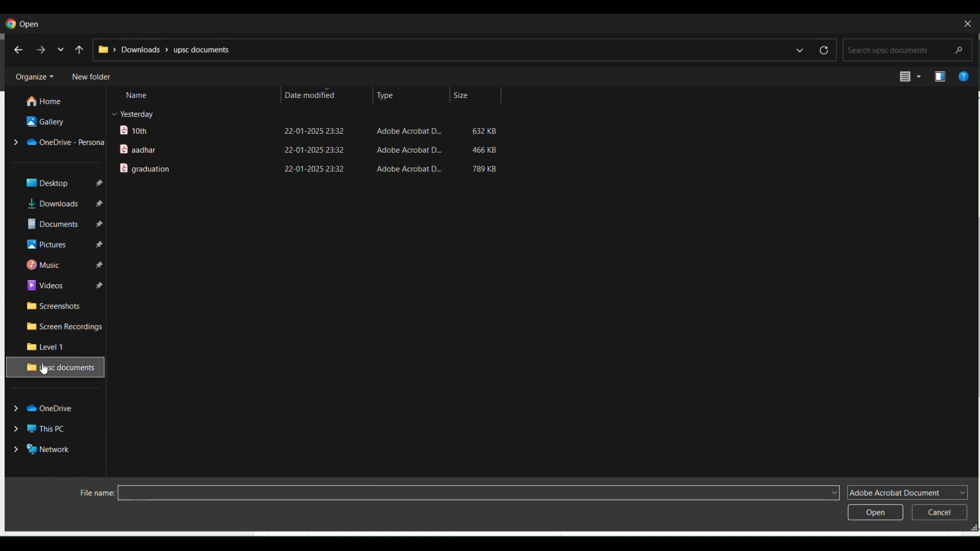
pyautogui.click(242, 134)
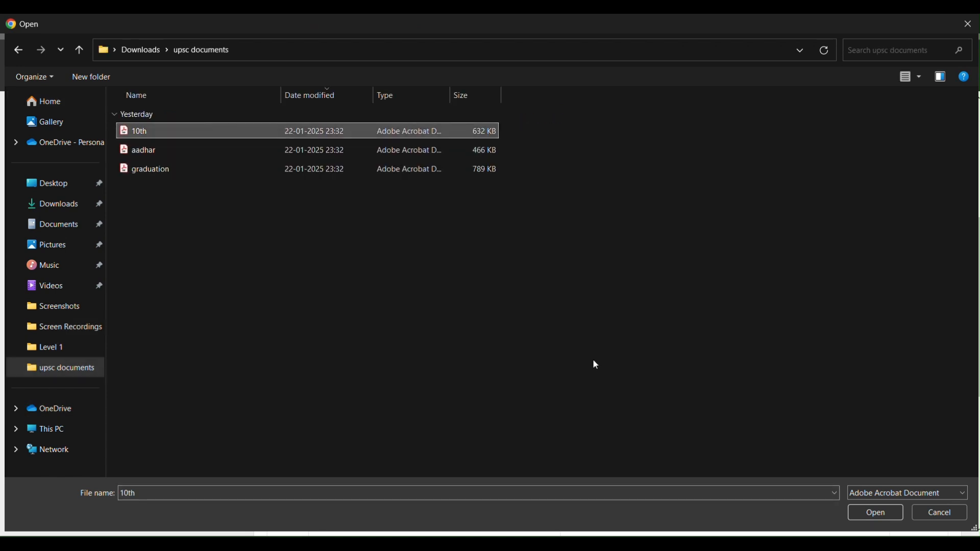
pyautogui.click(873, 508)
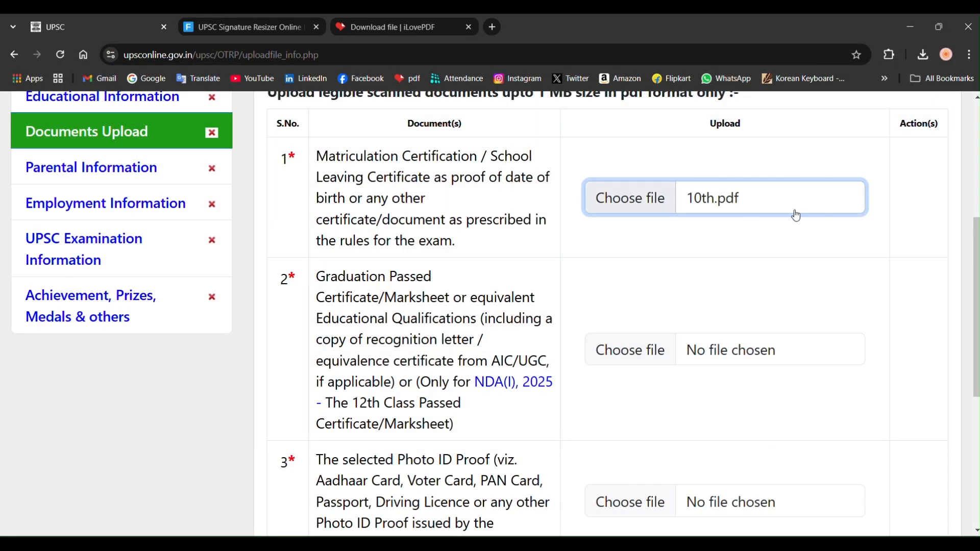
pyautogui.click(600, 136)
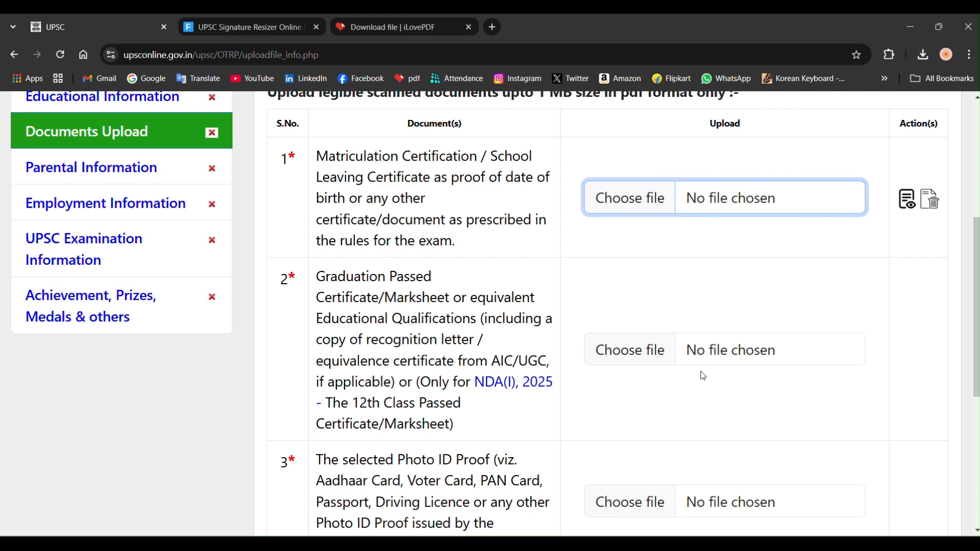
# - Upload the graduation PDF as the graduation certificate and look over the Photo ID, age relaxation, hailing certificate and achievements rows
pyautogui.click(617, 359)
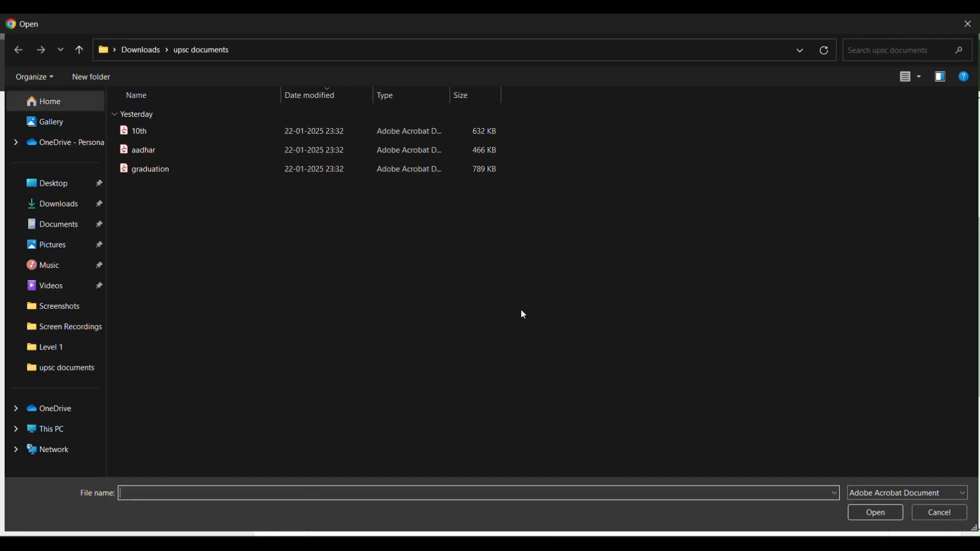
pyautogui.doubleClick(192, 168)
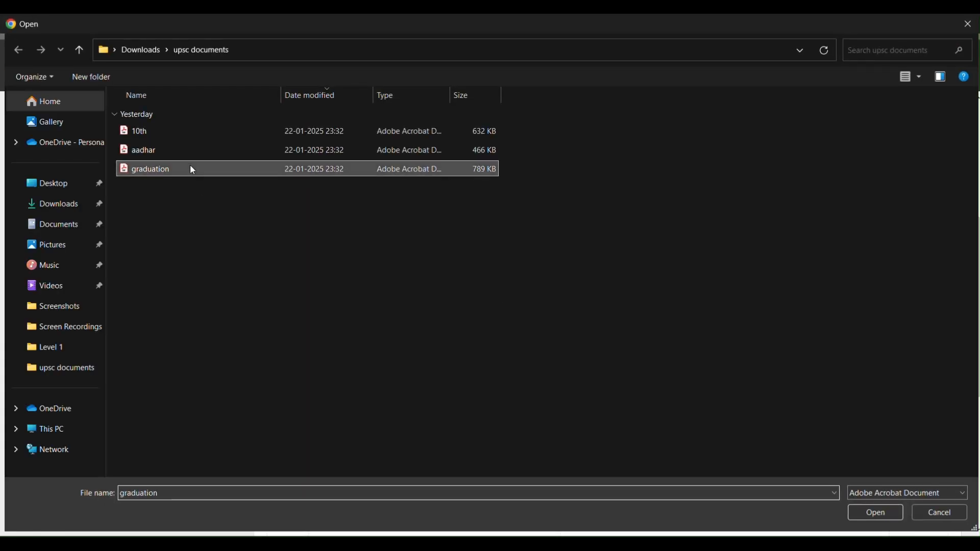
pyautogui.scroll(-1, 610, 212)
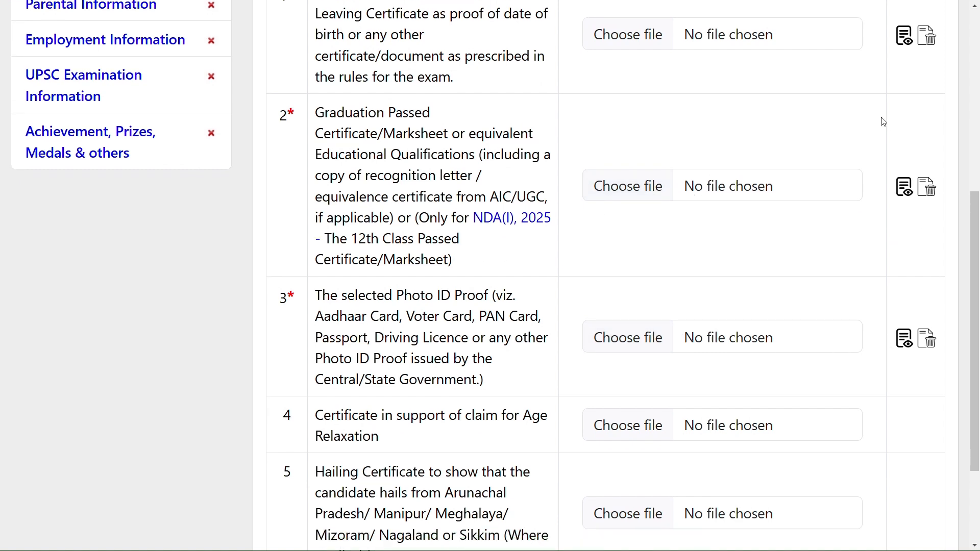
pyautogui.scroll(2, 854, 78)
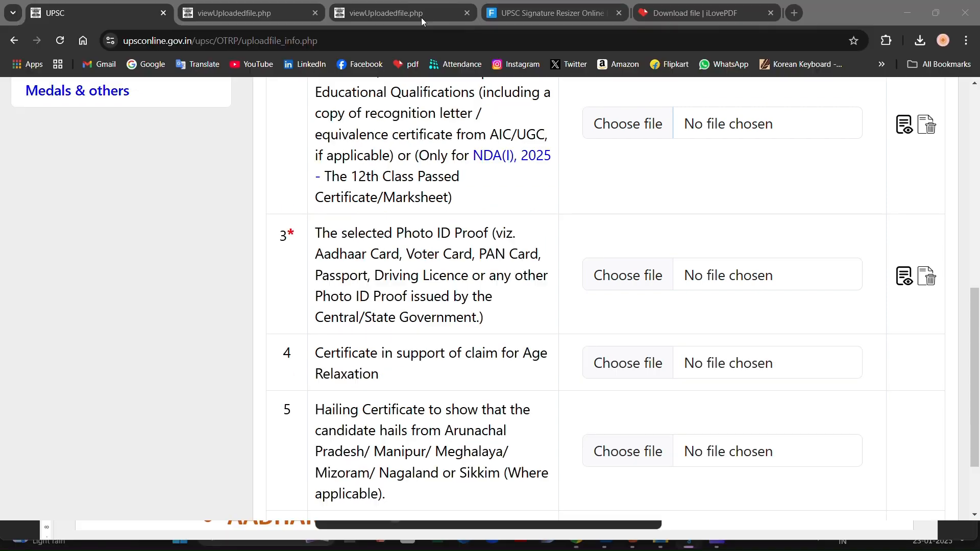
pyautogui.scroll(-1, 621, 253)
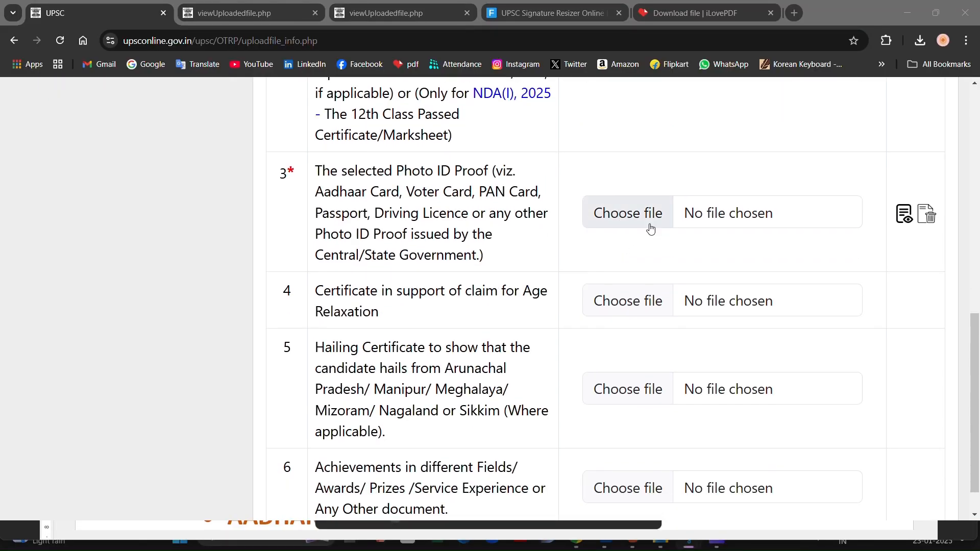
# - Review all six document rows in the Documents Upload section, from the matriculation certificate to the achievements documents
pyautogui.scroll(-1, 628, 231)
pyautogui.scroll(-1, 544, 262)
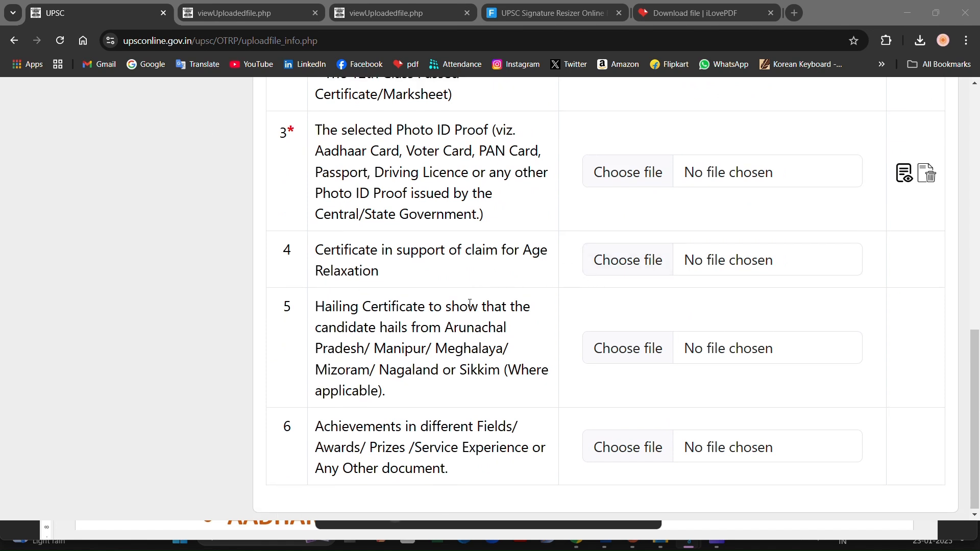
pyautogui.scroll(-1, 460, 301)
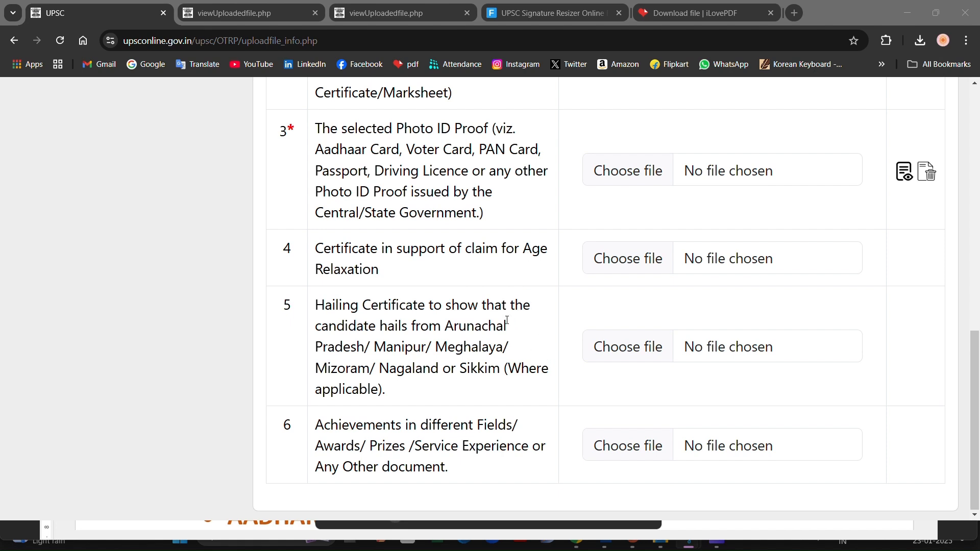
pyautogui.scroll(5, 507, 320)
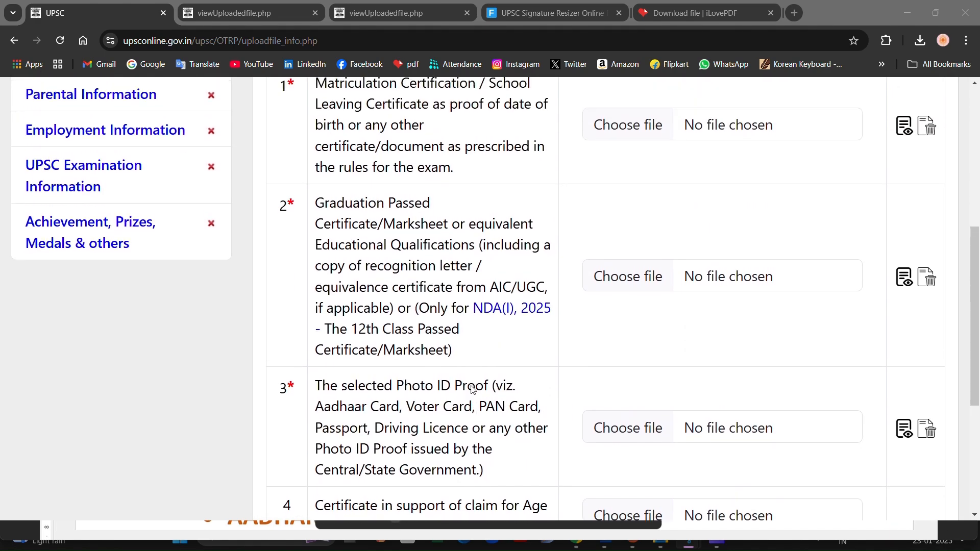
pyautogui.scroll(1, 449, 377)
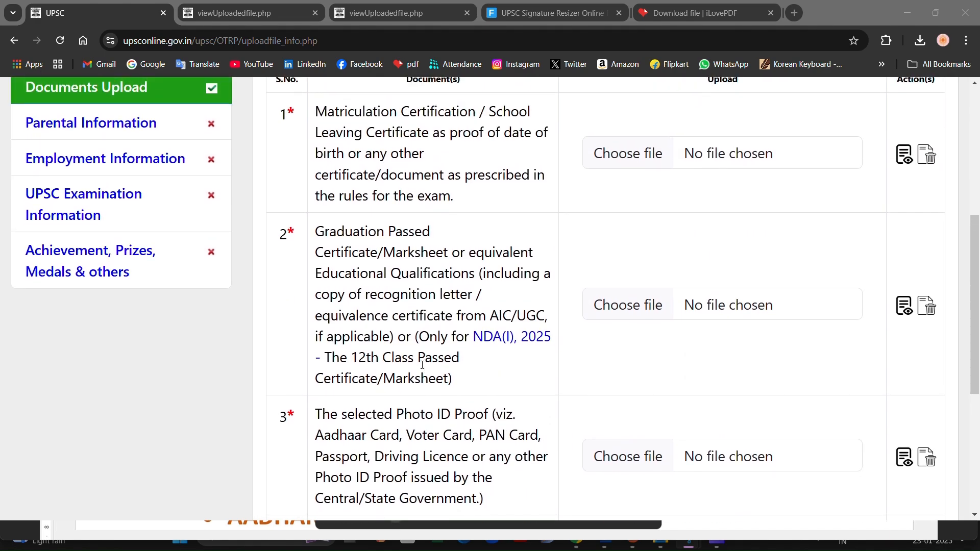
pyautogui.scroll(3, 422, 365)
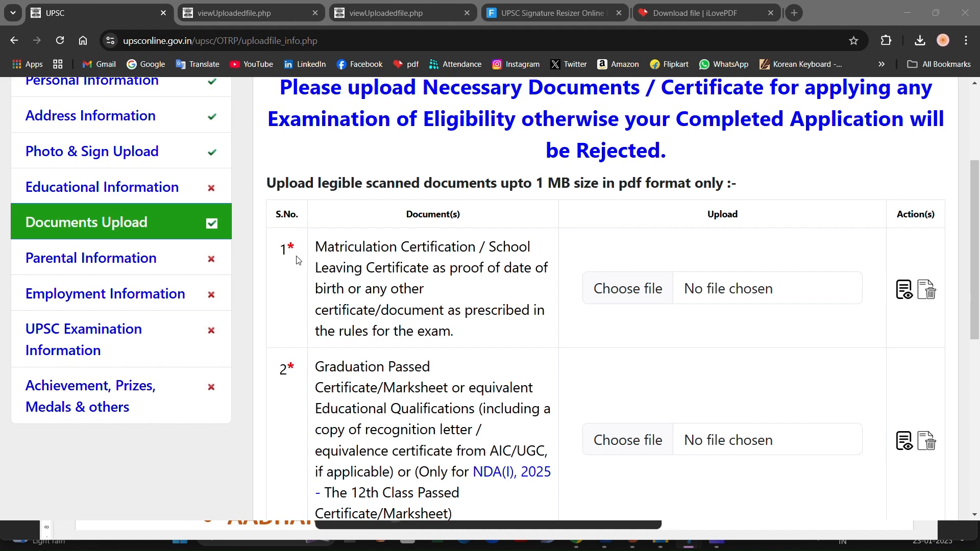
pyautogui.scroll(-1, 317, 261)
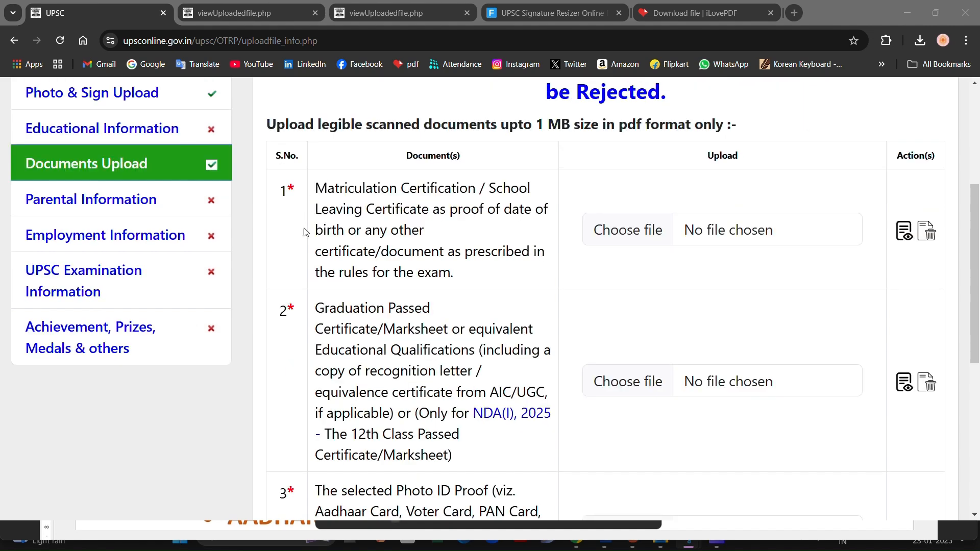
pyautogui.scroll(-3, 368, 389)
pyautogui.scroll(-2, 368, 389)
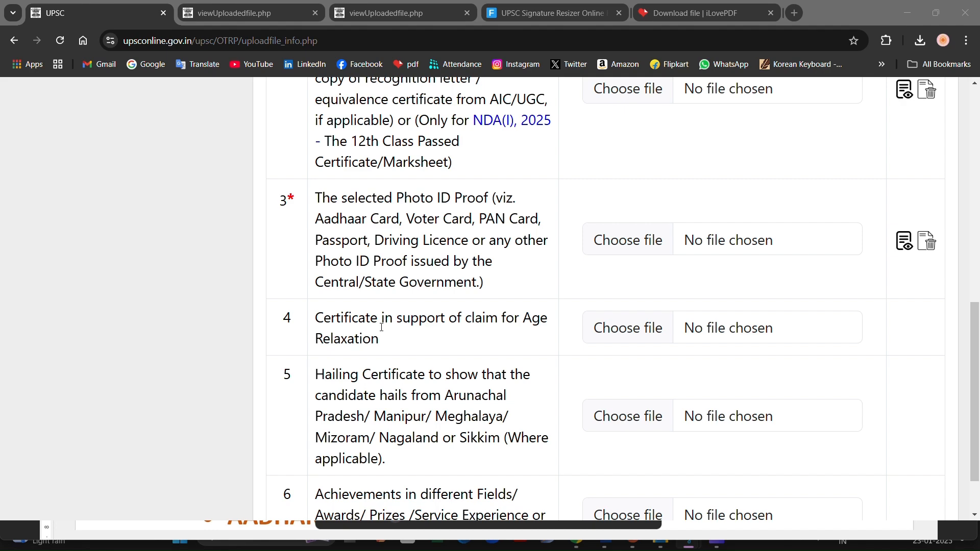
pyautogui.scroll(-1, 449, 336)
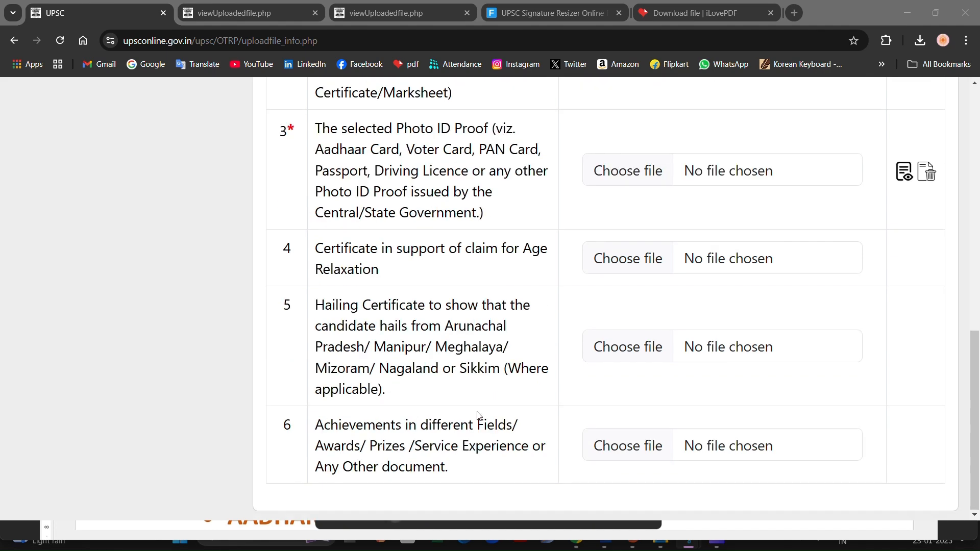
pyautogui.scroll(10, 477, 414)
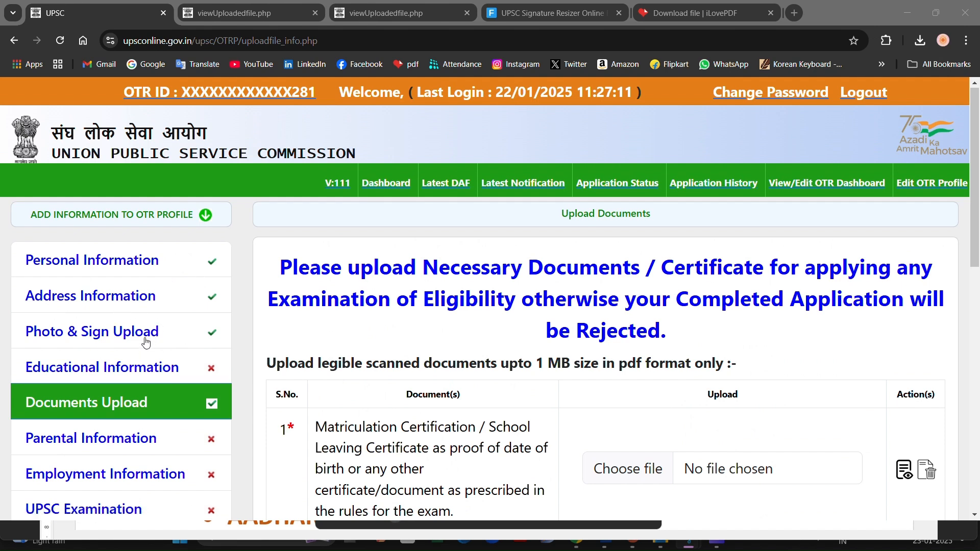
# - In Educational Information, fill the 10th details with CGPA 9.4 out of 10, year 2015, subjects ALL and school GREEN VALLEY PUBLIC SCHOOL JABALPUR
pyautogui.click(143, 375)
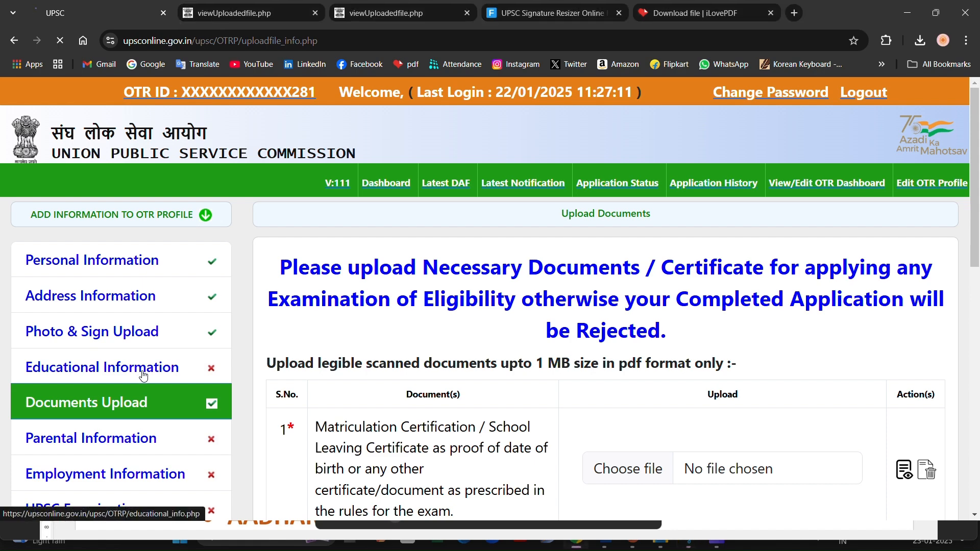
pyautogui.scroll(-3, 430, 401)
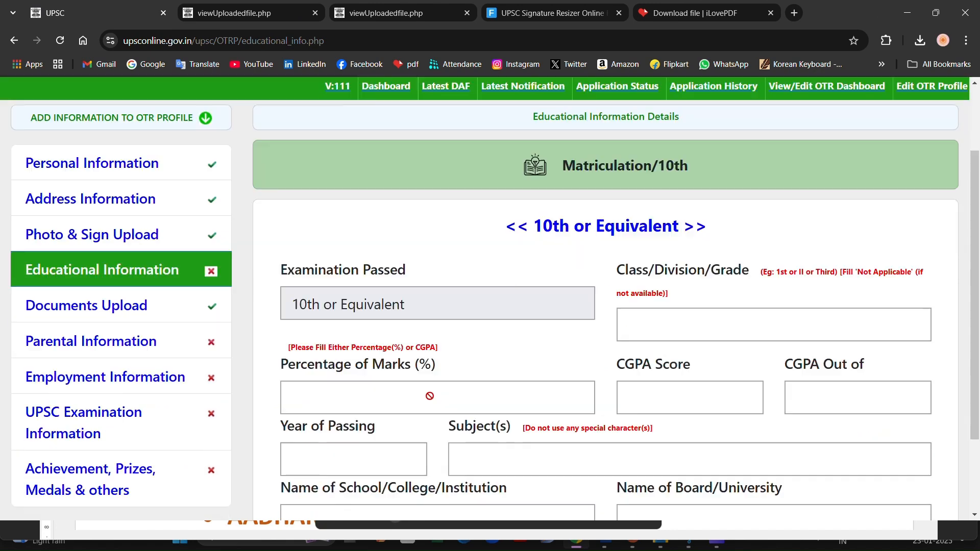
pyautogui.scroll(1, 438, 306)
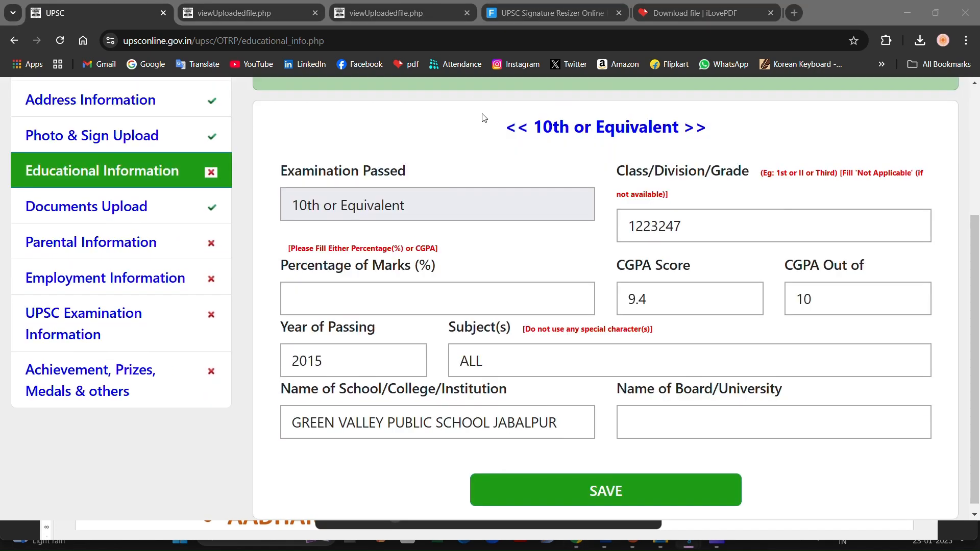
pyautogui.scroll(2, 481, 113)
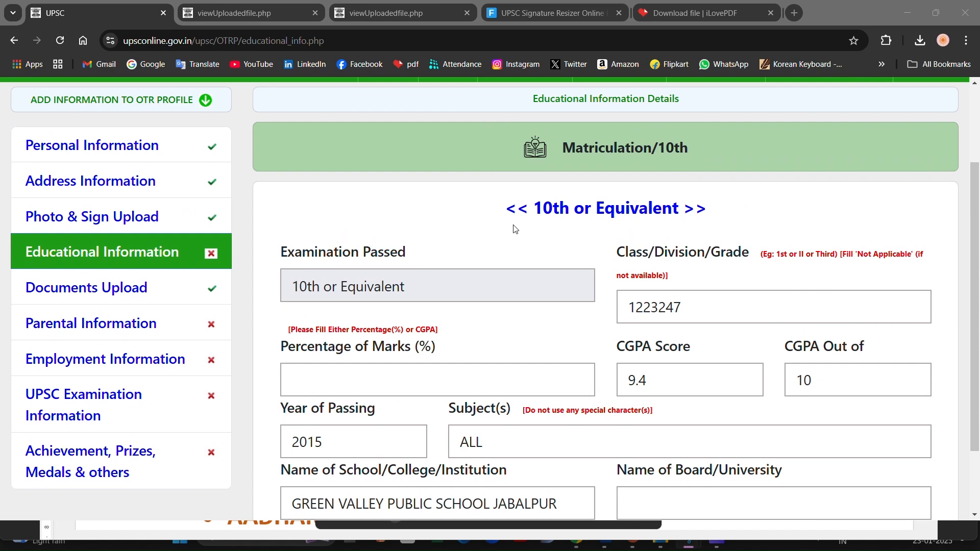
pyautogui.scroll(-1, 500, 259)
pyautogui.scroll(-1, 481, 312)
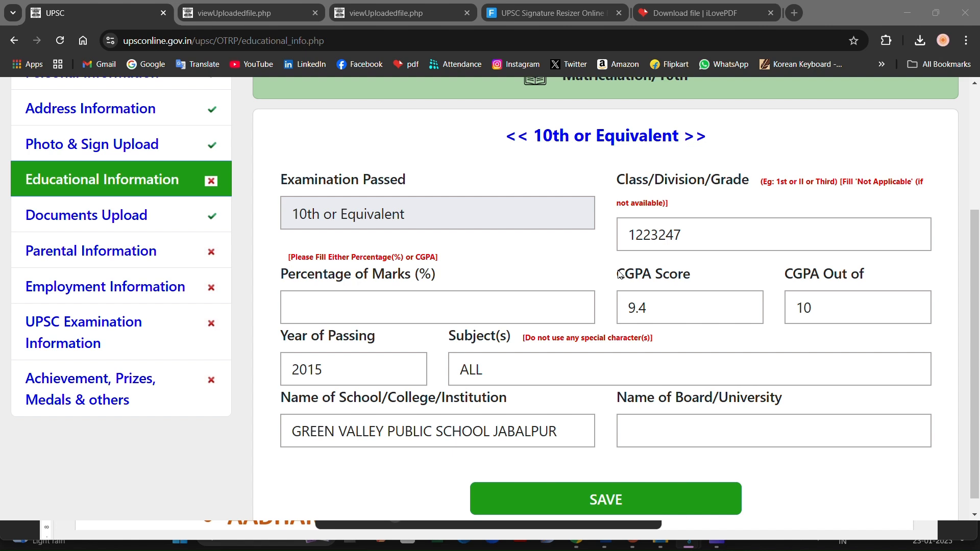
pyautogui.click(671, 311)
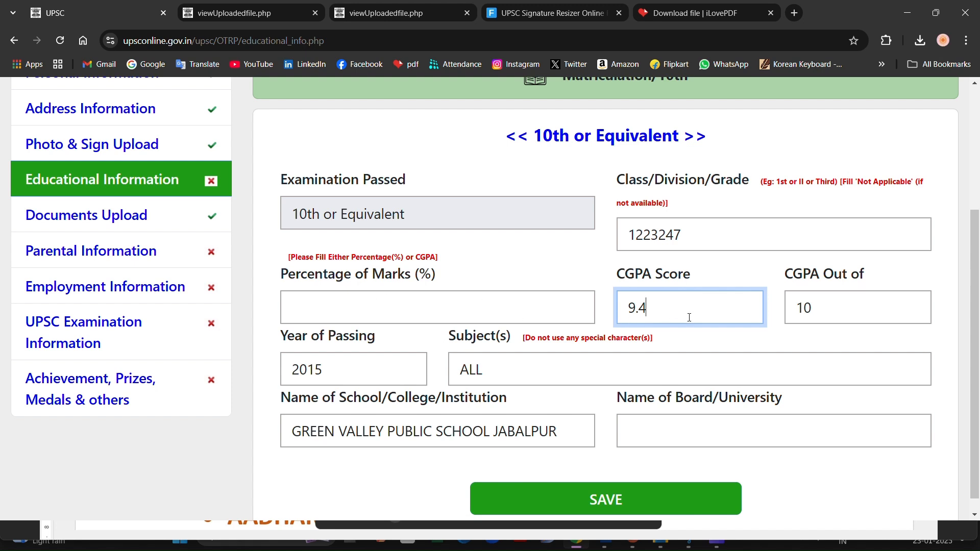
pyautogui.click(550, 371)
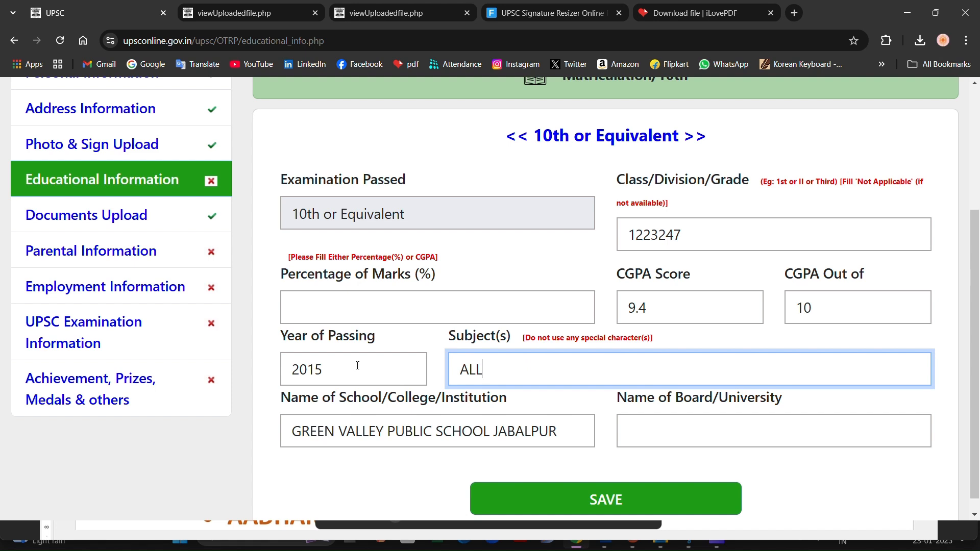
pyautogui.click(562, 428)
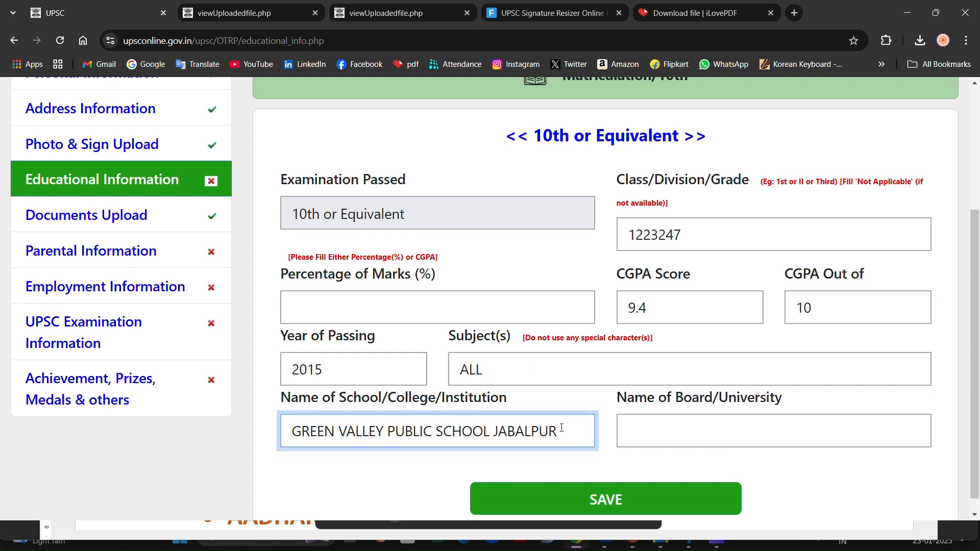
# - Insert a comma before JABALPUR in the school name, enter CBSE as the board, and try to save the 10th details
pyautogui.scroll(-1, 453, 456)
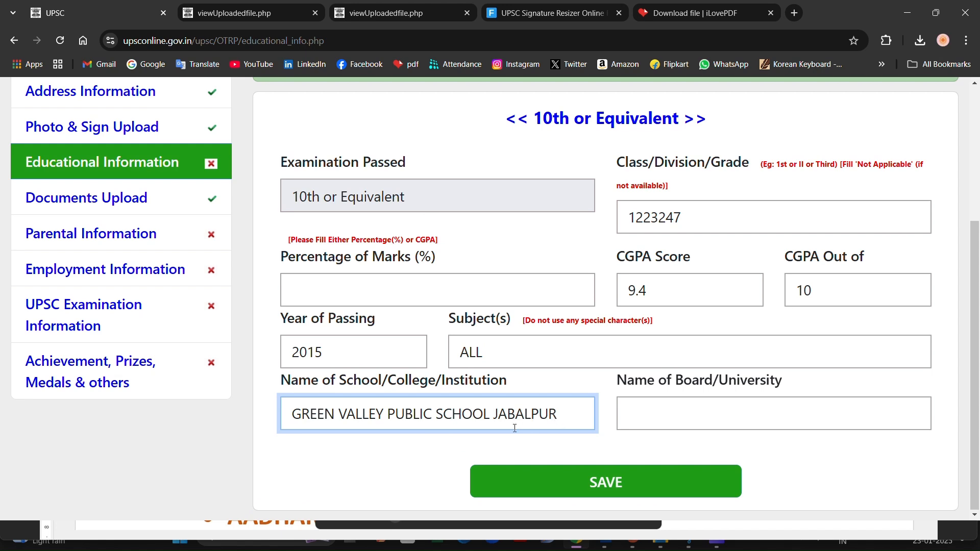
pyautogui.click(491, 415)
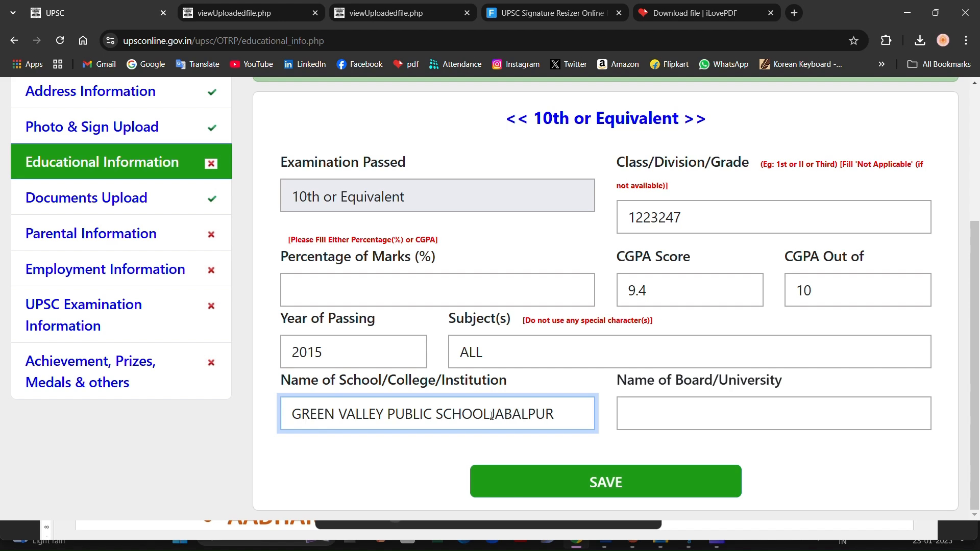
pyautogui.click(746, 403)
pyautogui.write('CBSE')
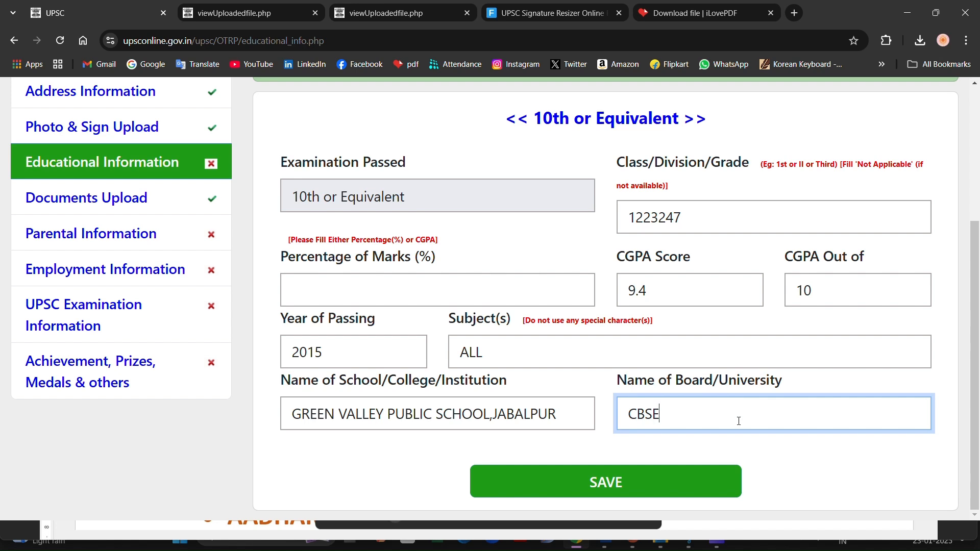
pyautogui.click(657, 479)
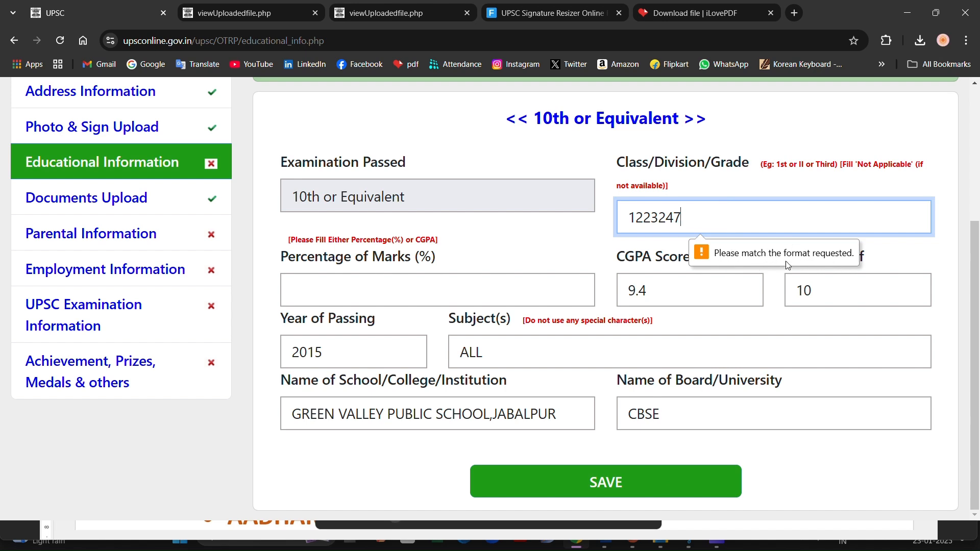
# - Remove the comma from the school name and try to save the 10th details again
pyautogui.click(499, 415)
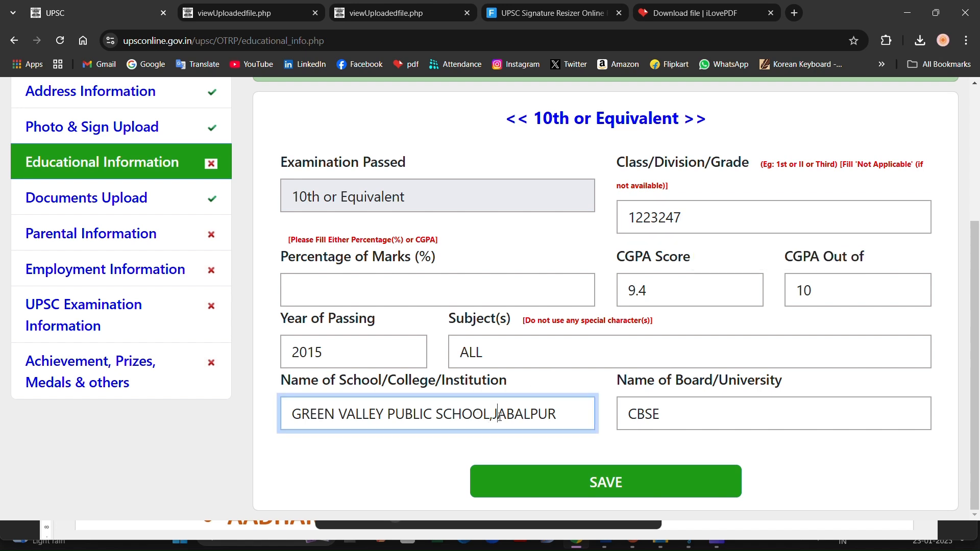
pyautogui.press('BackSpace')
pyautogui.click(600, 487)
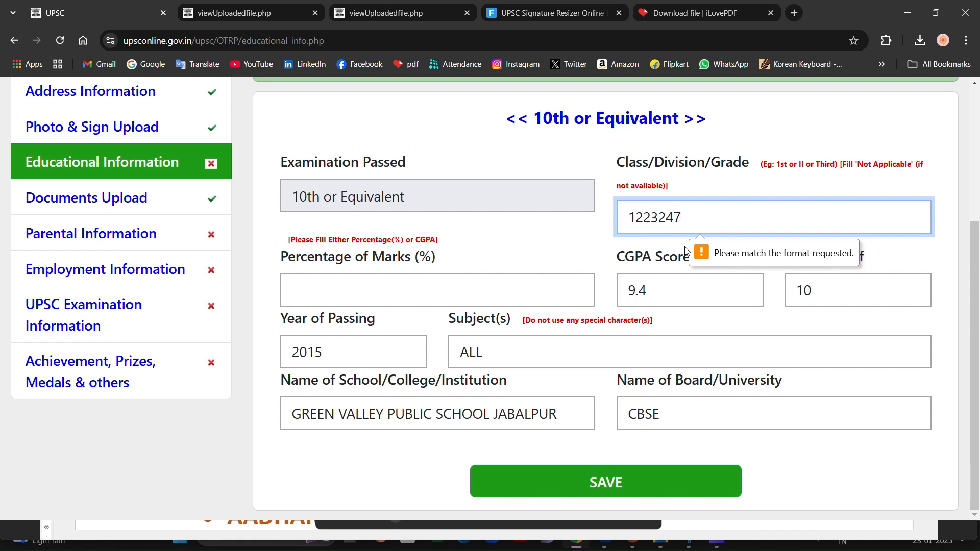
# - Clear the Class/Division/Grade entry in the 10th details
pyautogui.press('BackSpace')
pyautogui.press('BackSpace')
pyautogui.press('BackSpace')
pyautogui.press('BackSpace')
pyautogui.press('BackSpace')
pyautogui.press('BackSpace')
pyautogui.press('BackSpace')
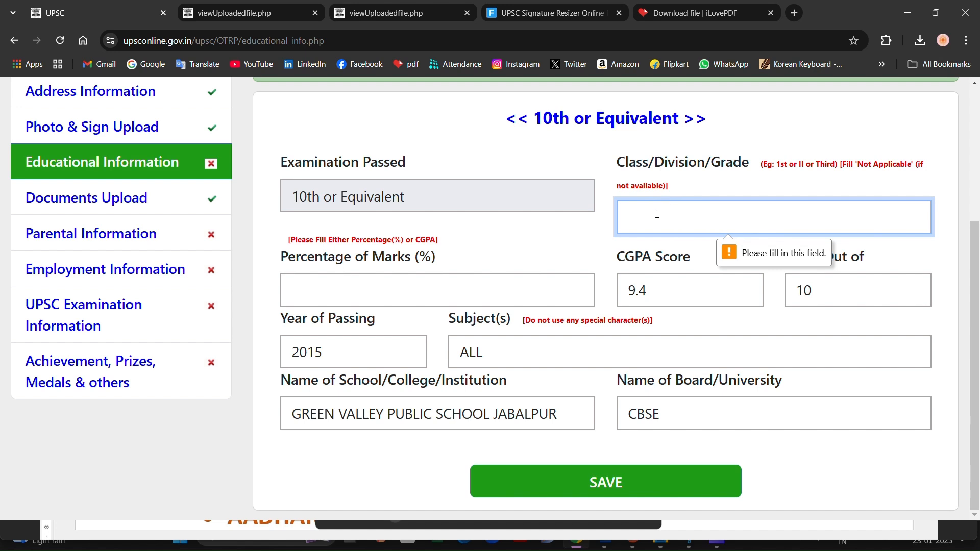
# - Try entering 1st as the Class/Division/Grade in the 10th details
pyautogui.write('1ST')
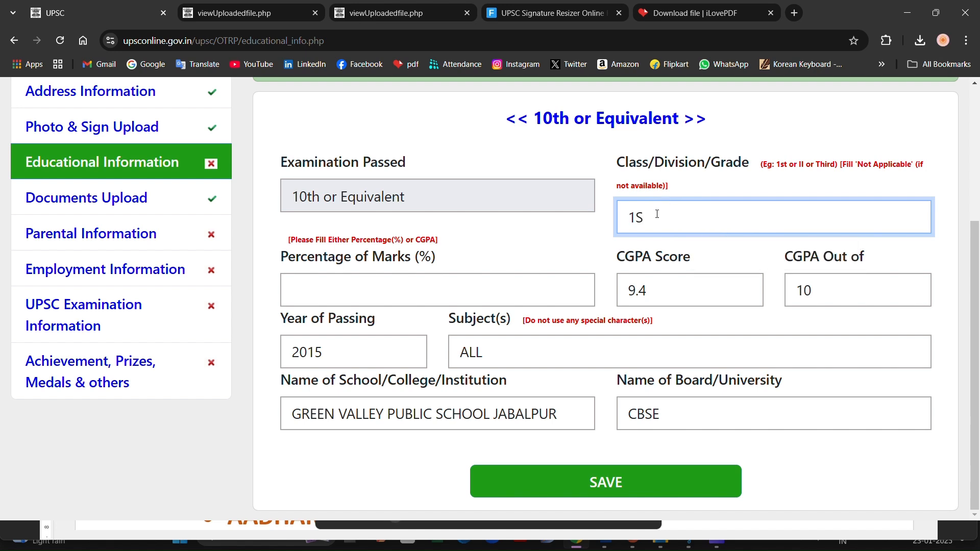
pyautogui.press('BackSpace')
pyautogui.write('st')
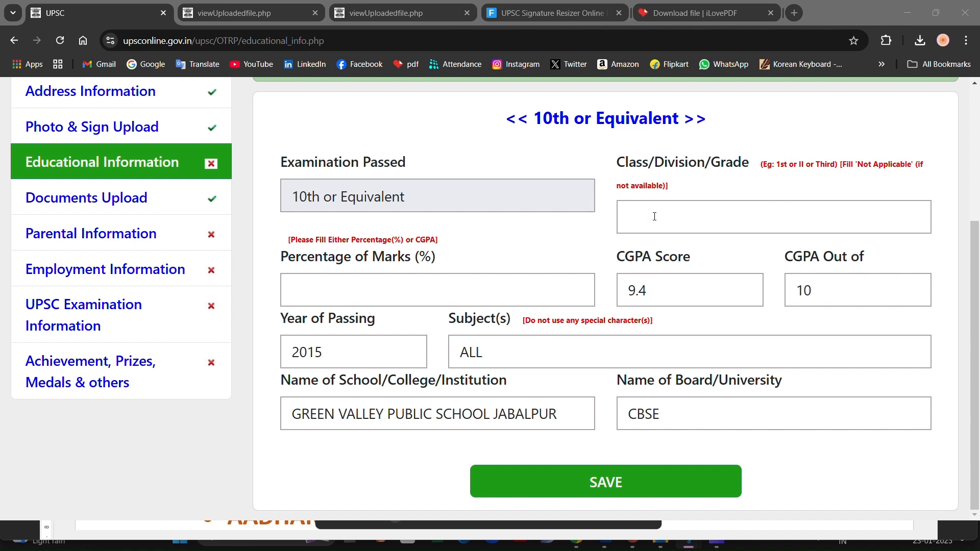
# - Enter A1 as the 10th Class/Division/Grade and save the 10th details
pyautogui.click(655, 214)
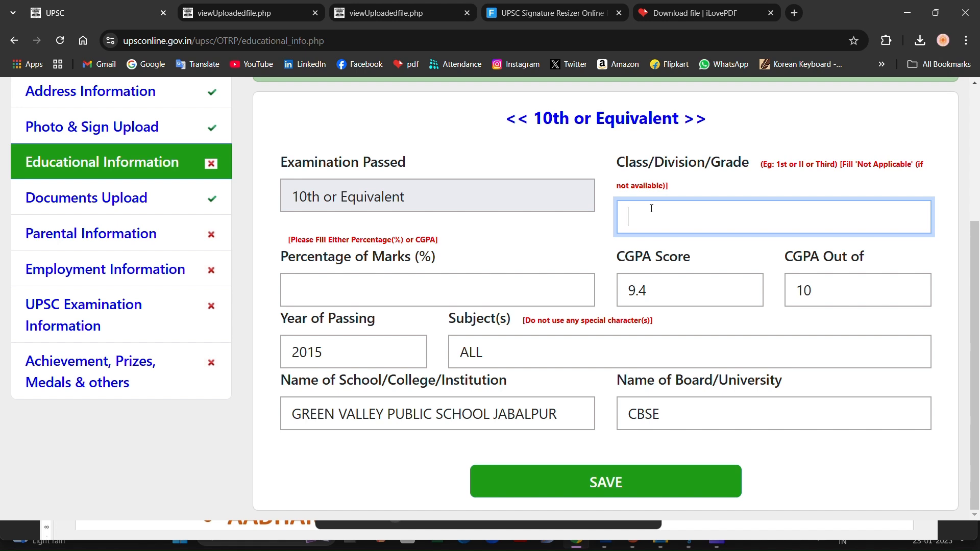
pyautogui.write('A1')
pyautogui.click(615, 484)
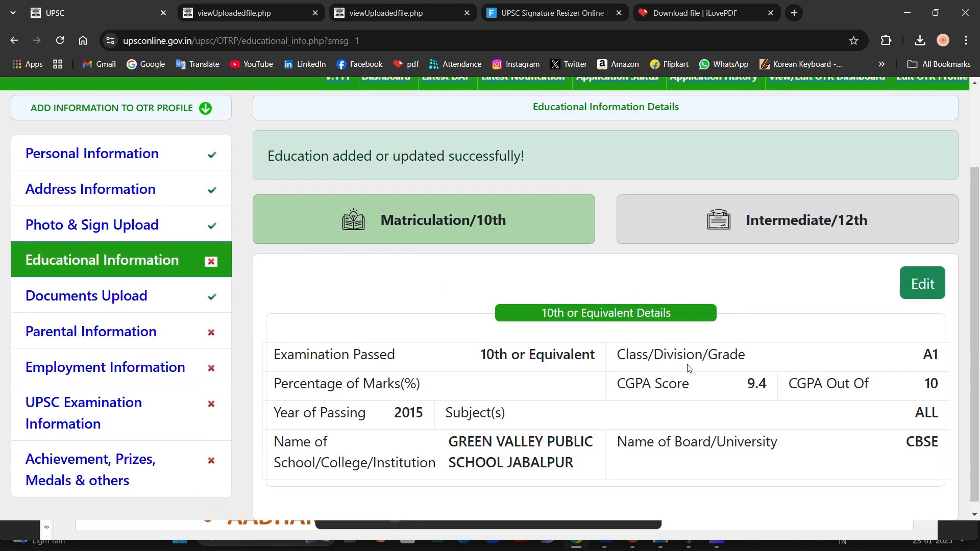
# - Open the Intermediate/12th details and set the 12th or Equivalent Status to Appearing
pyautogui.scroll(-1, 690, 369)
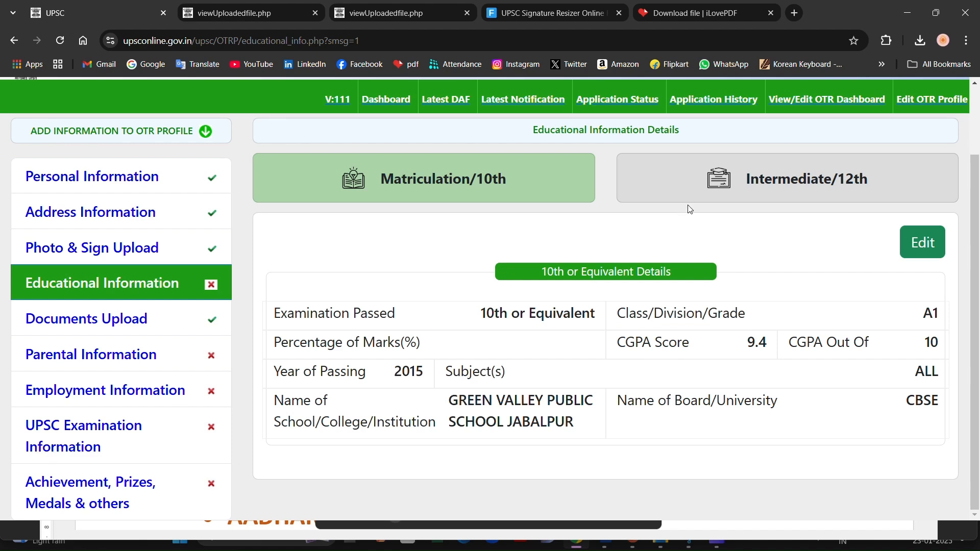
pyautogui.click(696, 194)
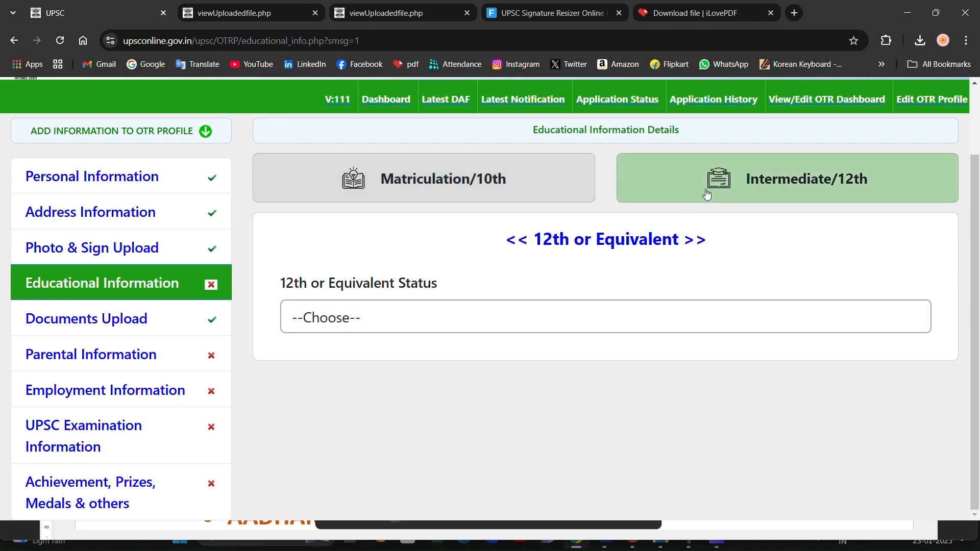
pyautogui.click(528, 317)
pyautogui.click(458, 384)
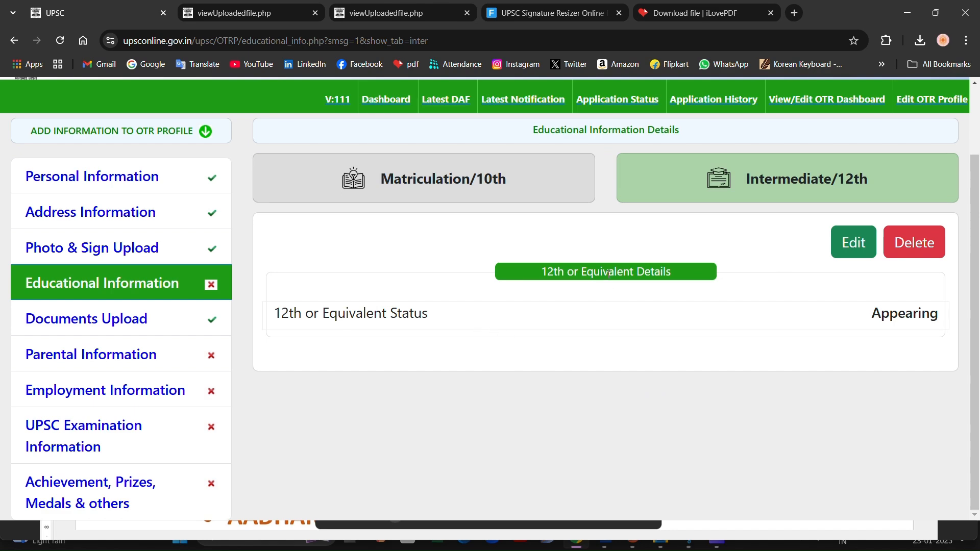
# - Edit the 12th or Equivalent details, set the status to Completed, and look over the fields of the form
pyautogui.click(842, 245)
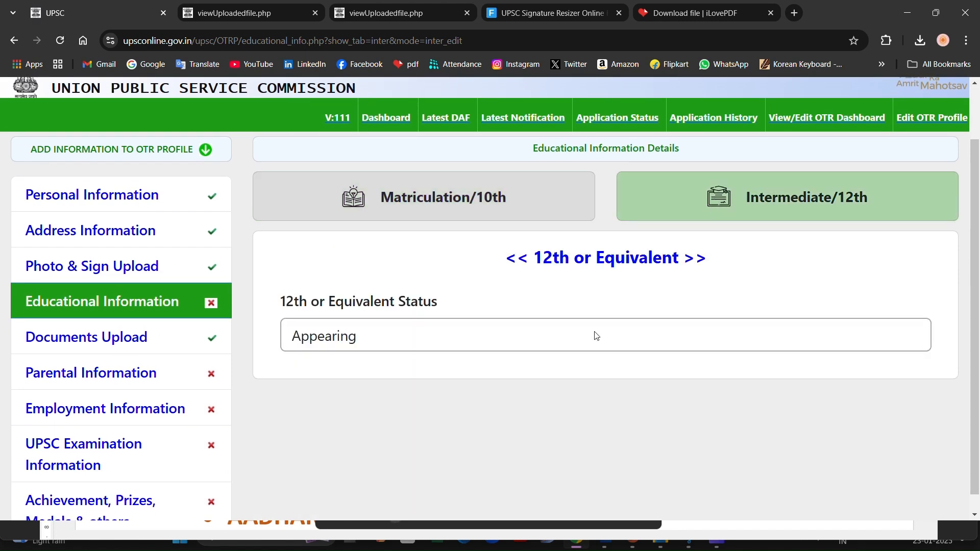
pyautogui.click(596, 336)
pyautogui.click(516, 392)
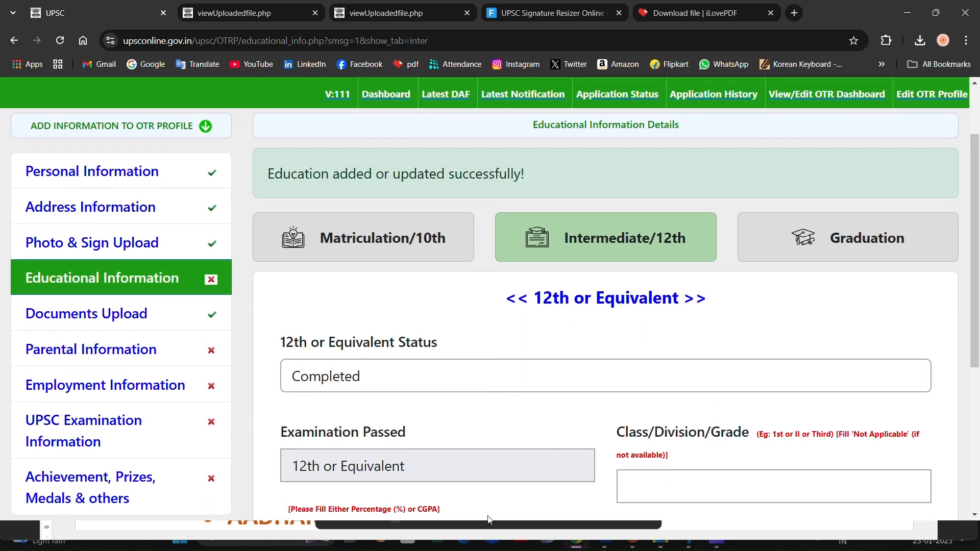
pyautogui.scroll(-1, 647, 334)
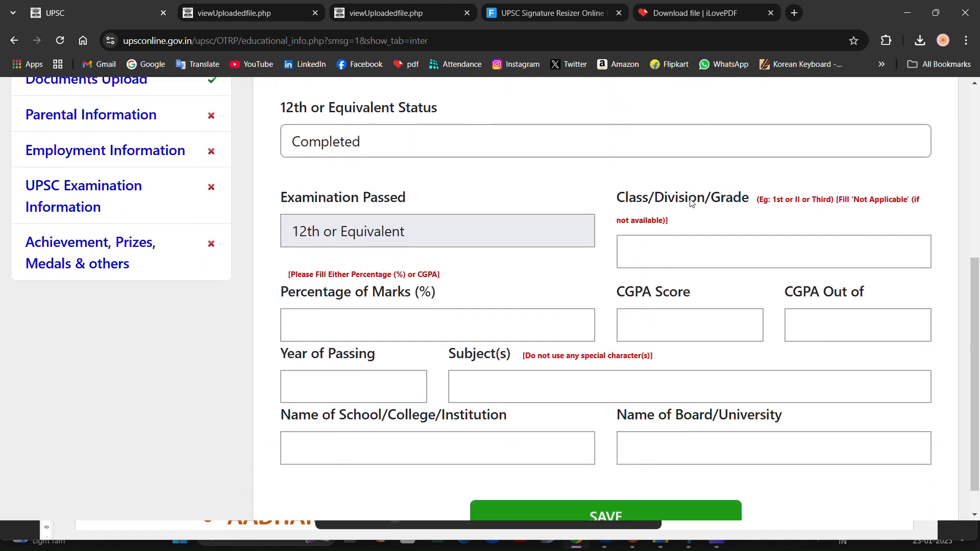
pyautogui.scroll(-1, 662, 301)
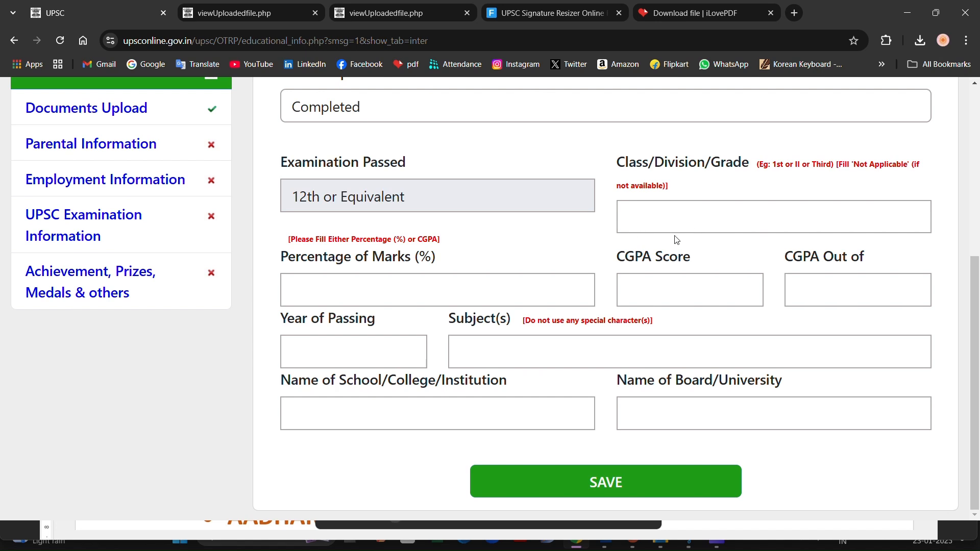
# - Enter 1st as the Class/Division/Grade in the 12th or Equivalent details
pyautogui.click(664, 226)
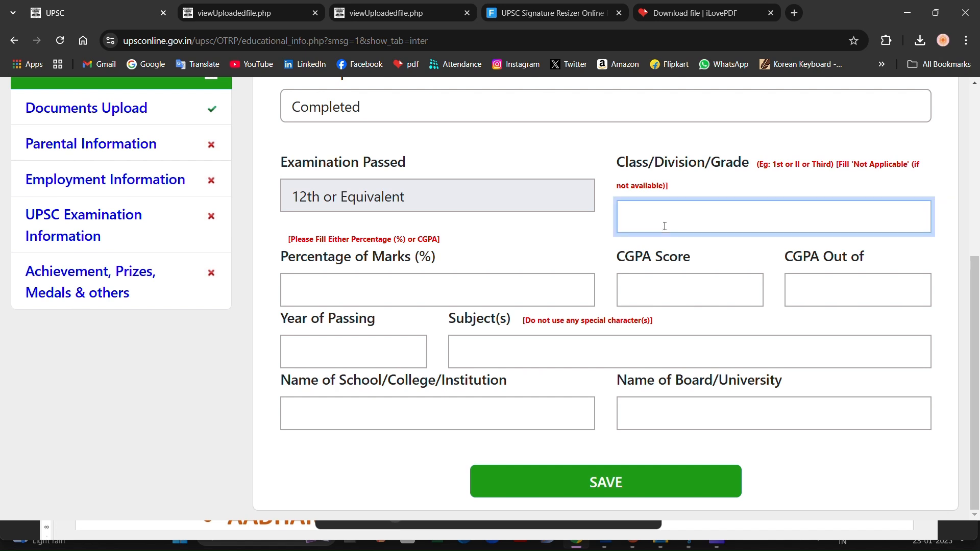
pyautogui.scroll(1, 664, 226)
pyautogui.write('1STT')
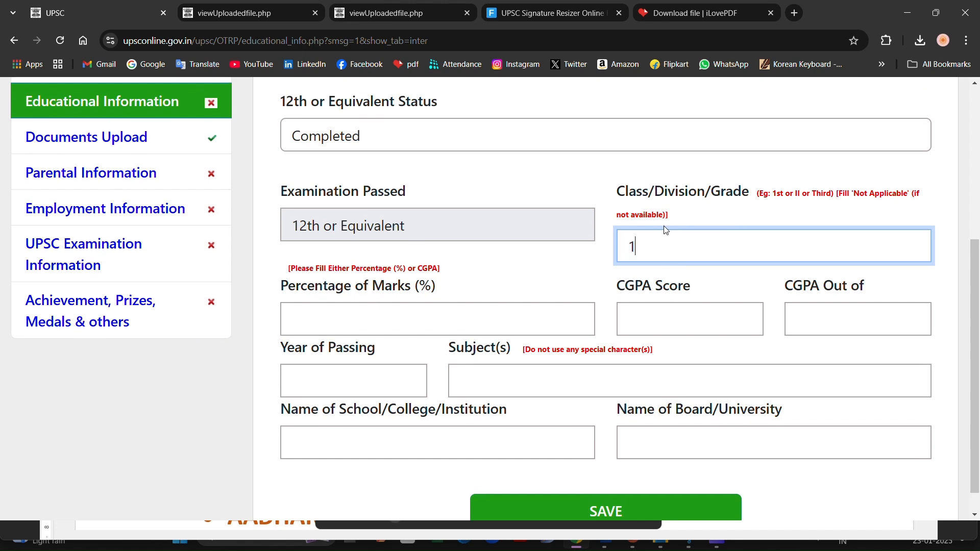
pyautogui.press('BackSpace')
pyautogui.press('BackSpace')
pyautogui.write('sT')
pyautogui.press('BackSpace')
pyautogui.press('BackSpace')
pyautogui.press('BackSpace')
pyautogui.write('st')
# - Set the 12th Percentage of Marks to 78.00 and the Year of Passing to 2017
pyautogui.click(531, 312)
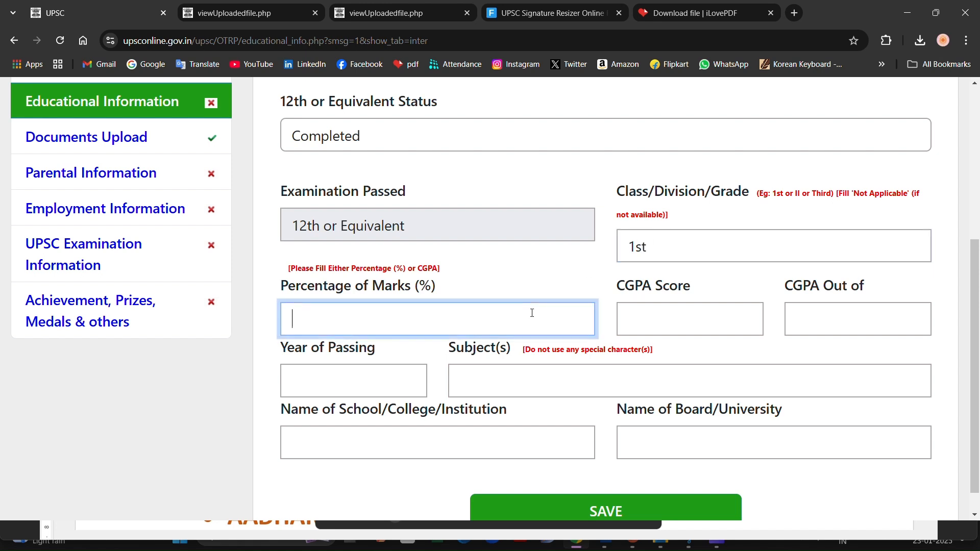
pyautogui.write('78.00')
pyautogui.click(672, 313)
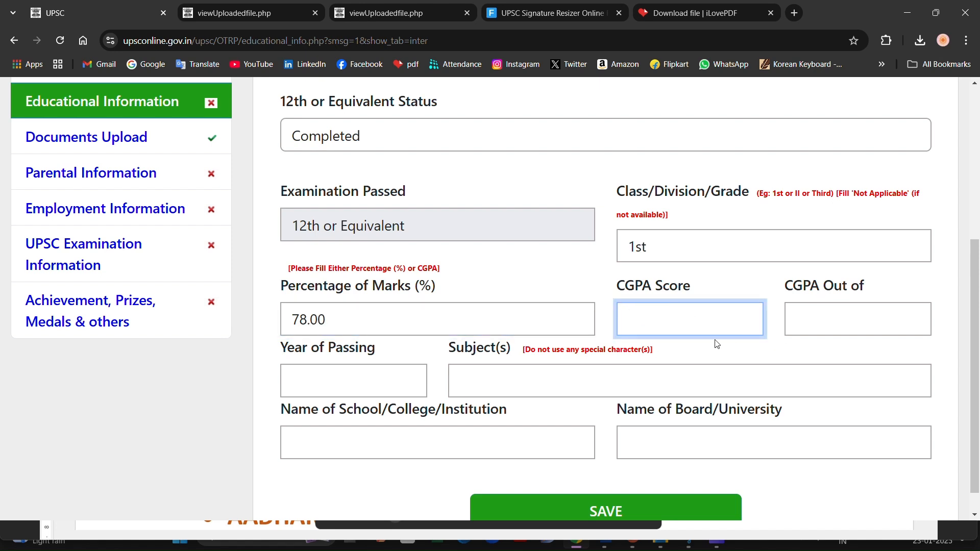
pyautogui.click(370, 376)
pyautogui.write('2')
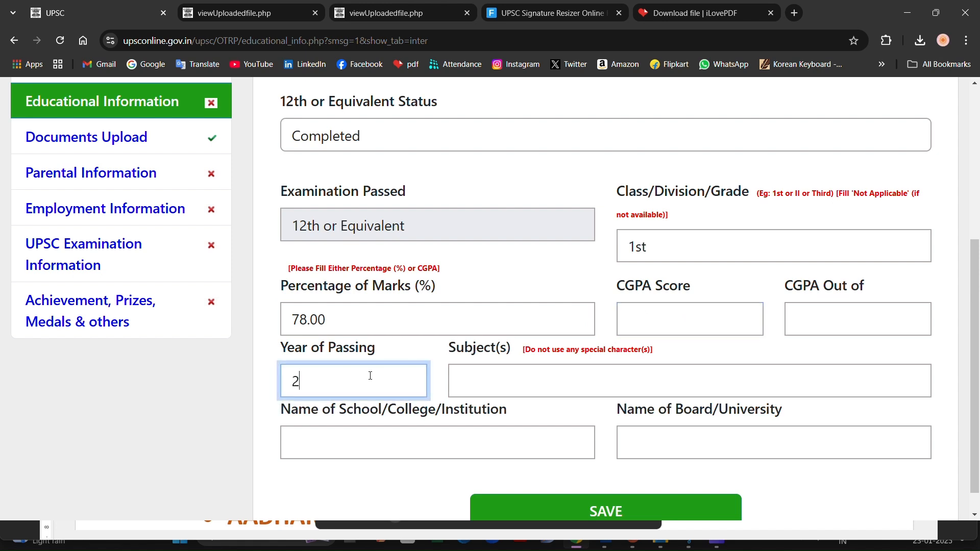
pyautogui.write('014')
pyautogui.press('BackSpace')
pyautogui.write('7')
# - Enter MATHEMATICS as the 12th subject and GREEN VALLEY PUBLIC SCHOOL JABLPUR as the school name
pyautogui.click(521, 366)
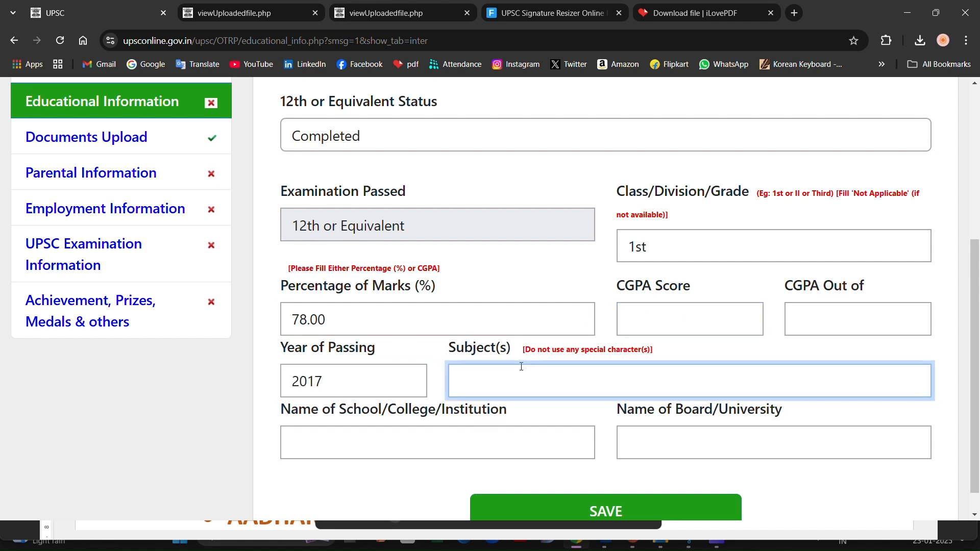
pyautogui.write('MATHEMATICS')
pyautogui.click(460, 443)
pyautogui.scroll(-1, 503, 425)
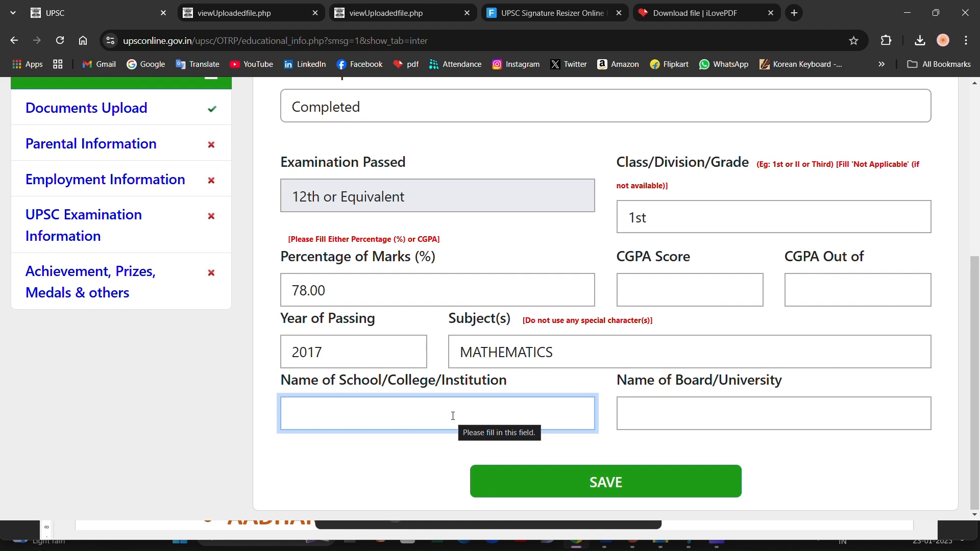
pyautogui.write('GREEN')
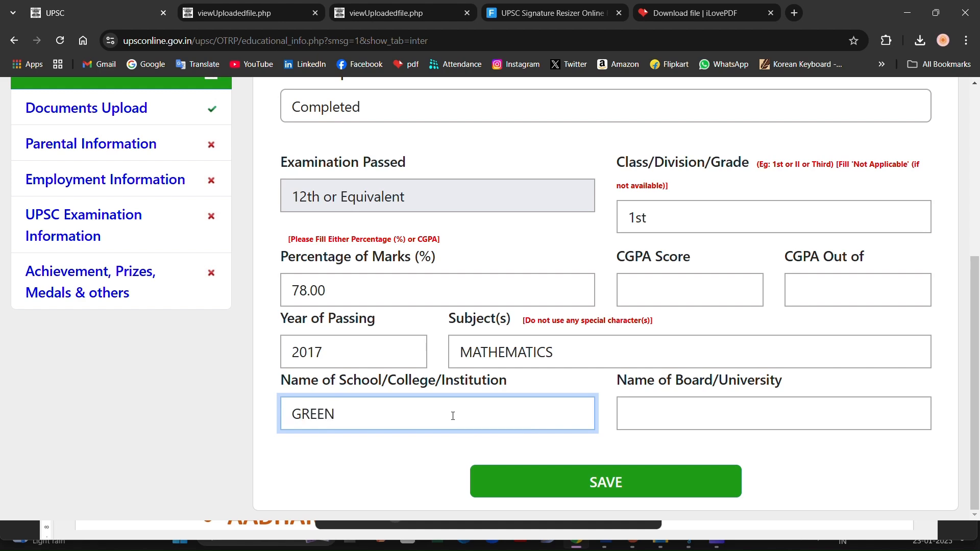
pyautogui.write(' VALLEY PUBLIC')
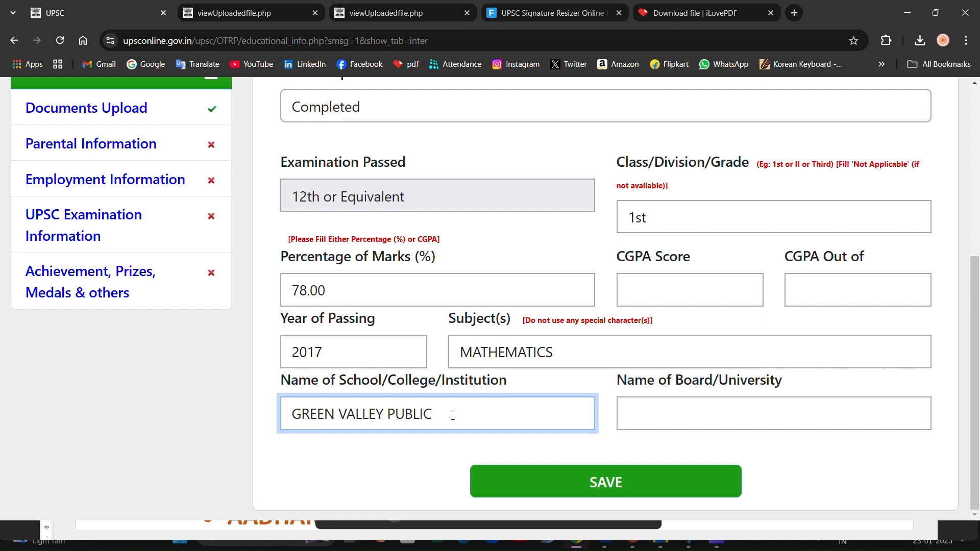
pyautogui.write(' SCHOOL JABLPUR')
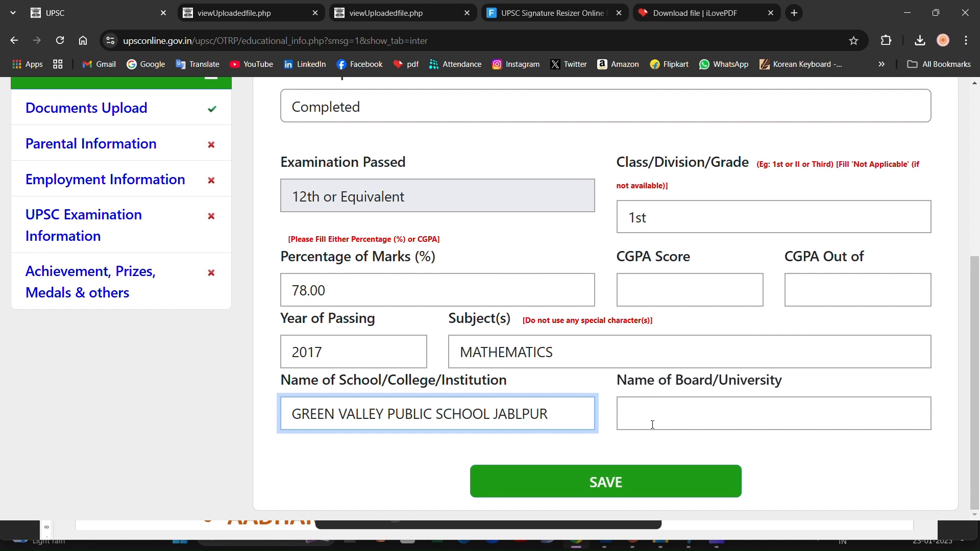
# - Enter CBSE as the 12th Board/University and save the 12th details
pyautogui.click(652, 424)
pyautogui.write('CS')
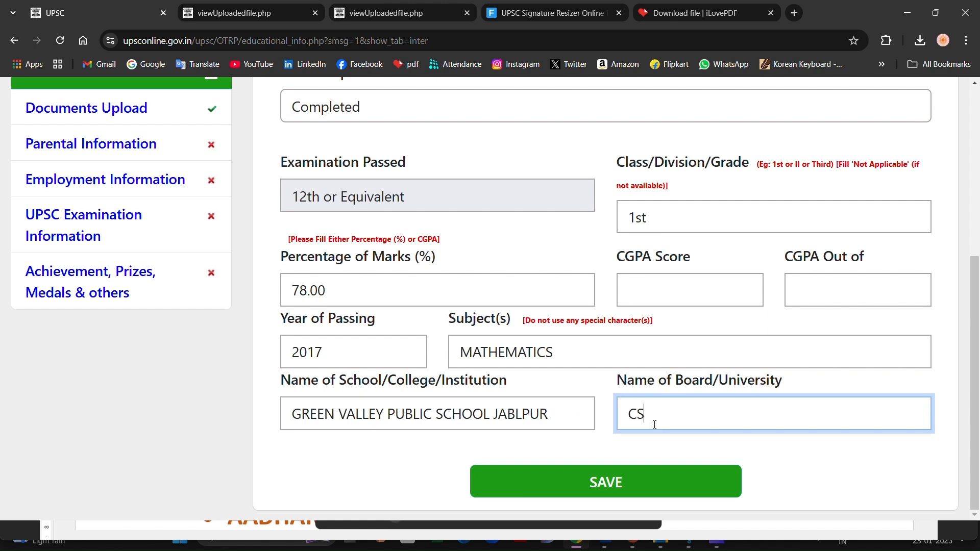
pyautogui.press('BackSpace')
pyautogui.write('BSE')
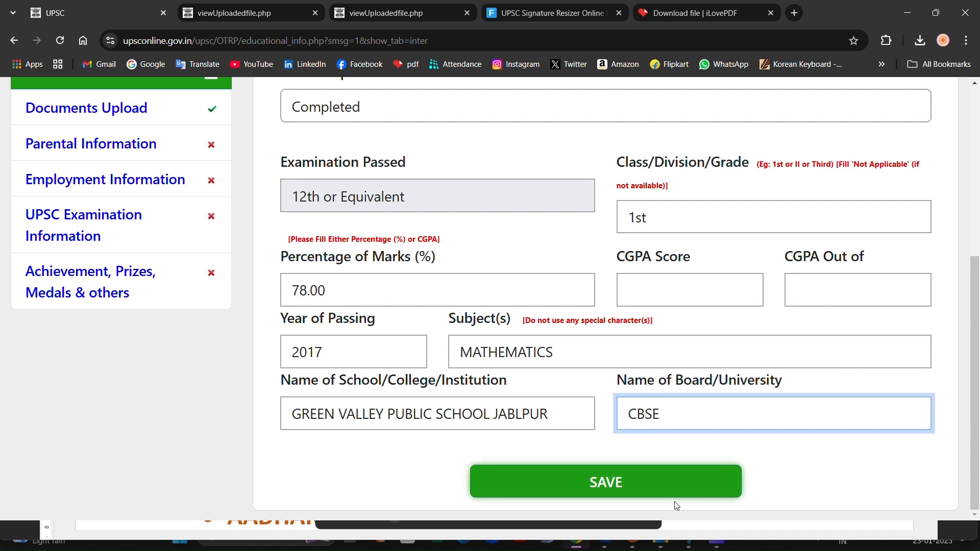
pyautogui.click(672, 493)
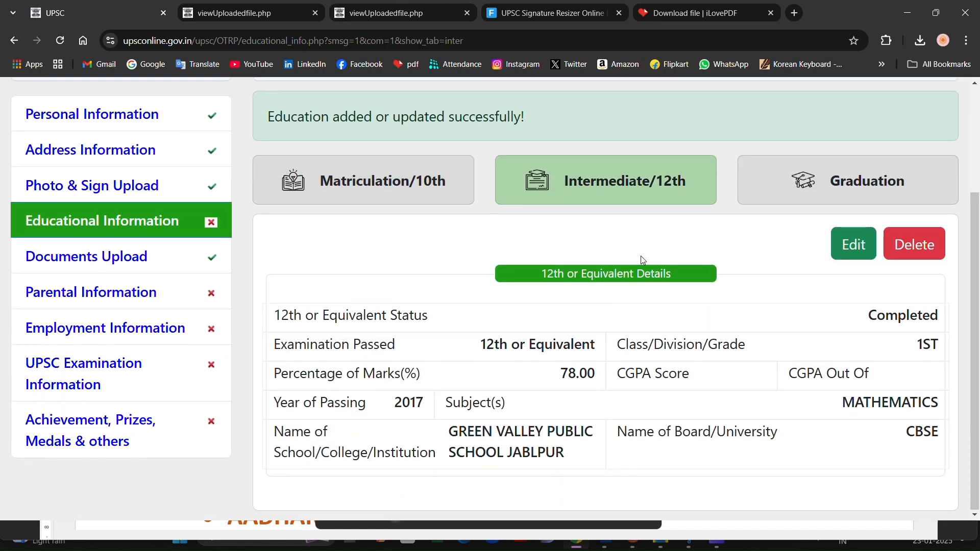
# - Open the Graduation details and set the Graduation Status to Completed
pyautogui.click(775, 192)
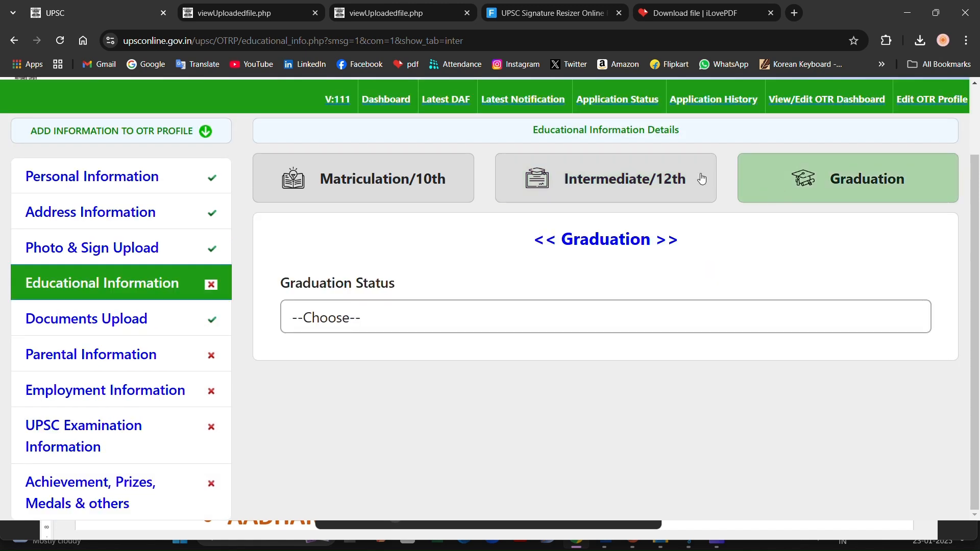
pyautogui.click(422, 322)
pyautogui.click(403, 363)
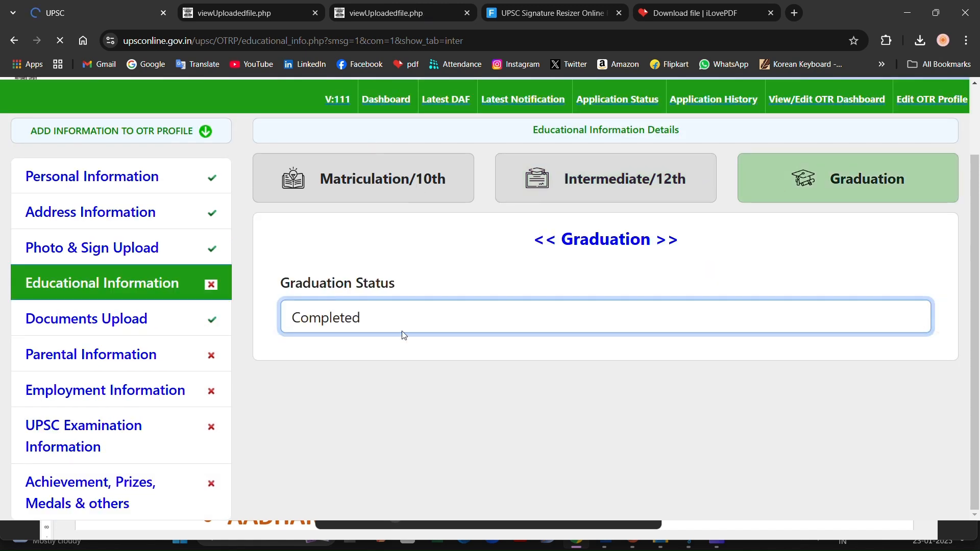
# - Review the graduation form from stream, degree and marks through certificate number, date of issue, issuing authority and the foreign qualification question
pyautogui.scroll(-3, 443, 364)
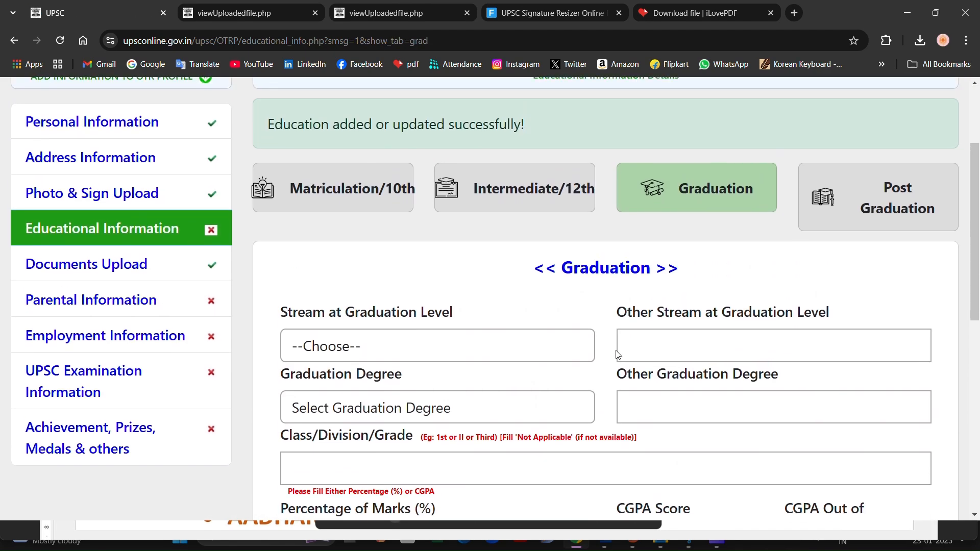
pyautogui.scroll(-6, 617, 353)
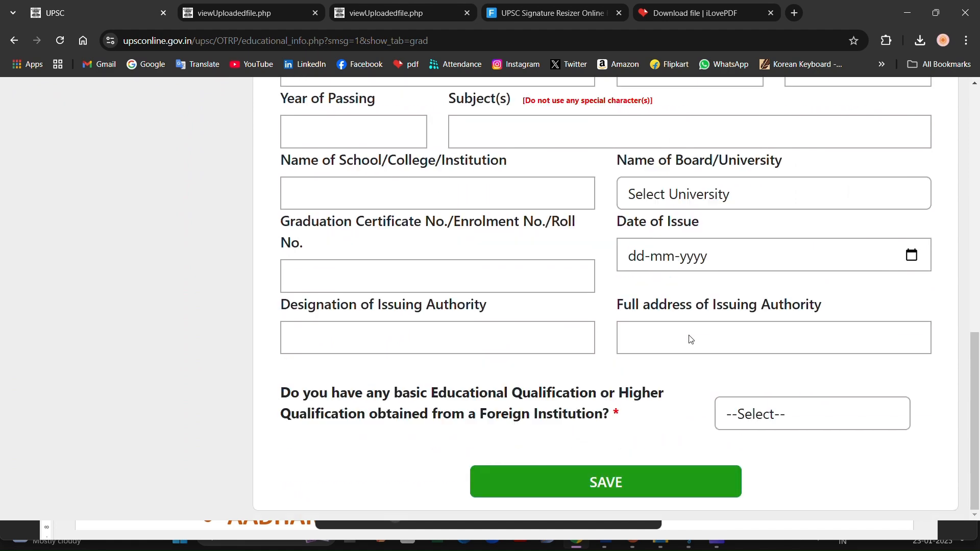
pyautogui.scroll(10, 591, 255)
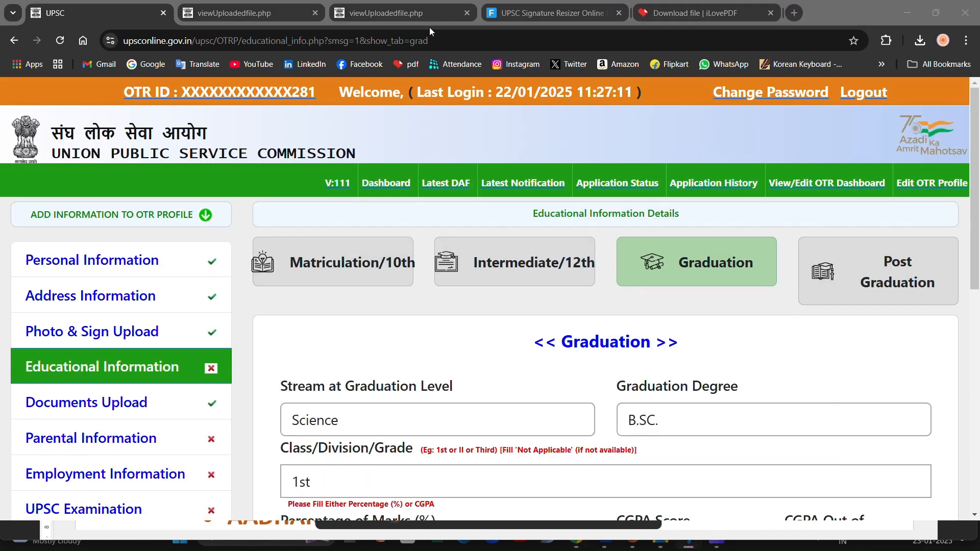
pyautogui.scroll(-2, 481, 108)
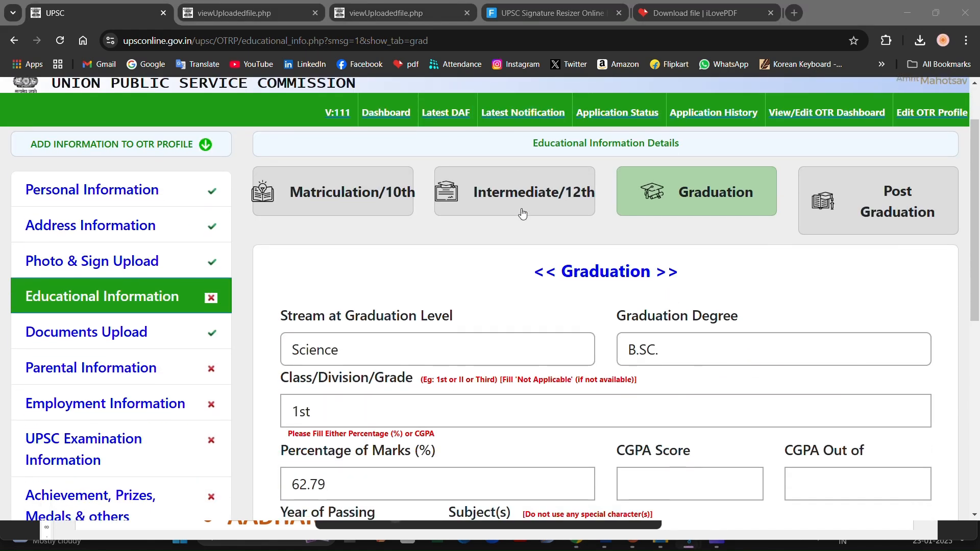
pyautogui.scroll(-1, 522, 214)
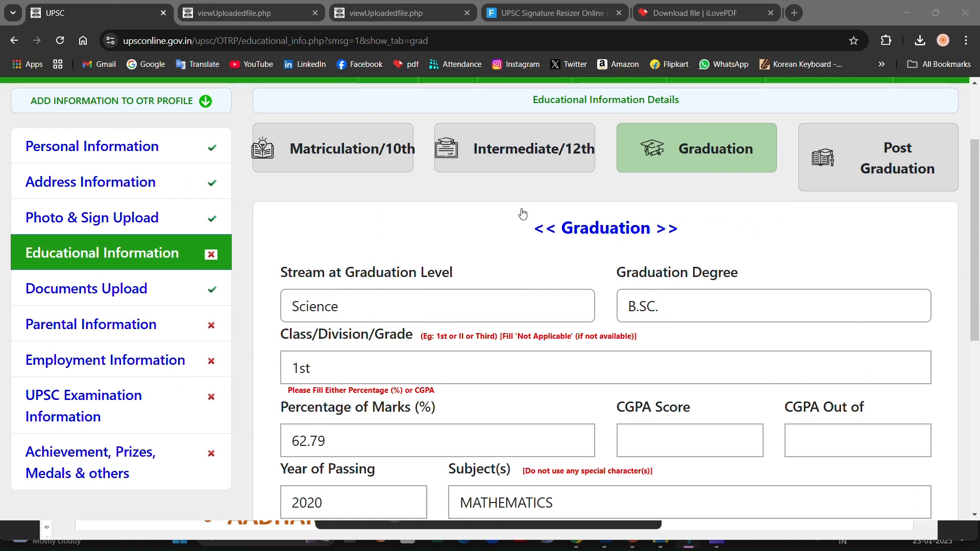
pyautogui.scroll(-1, 524, 217)
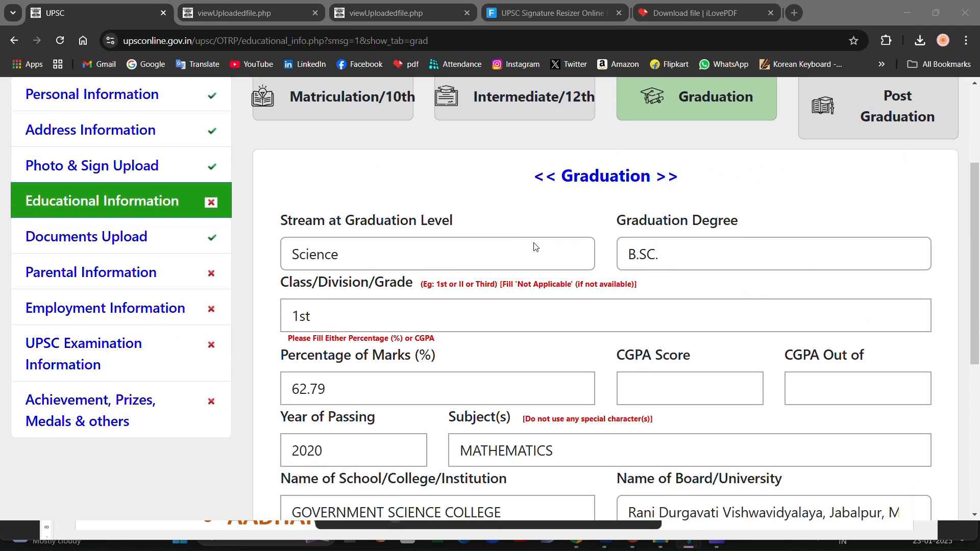
pyautogui.scroll(1, 535, 247)
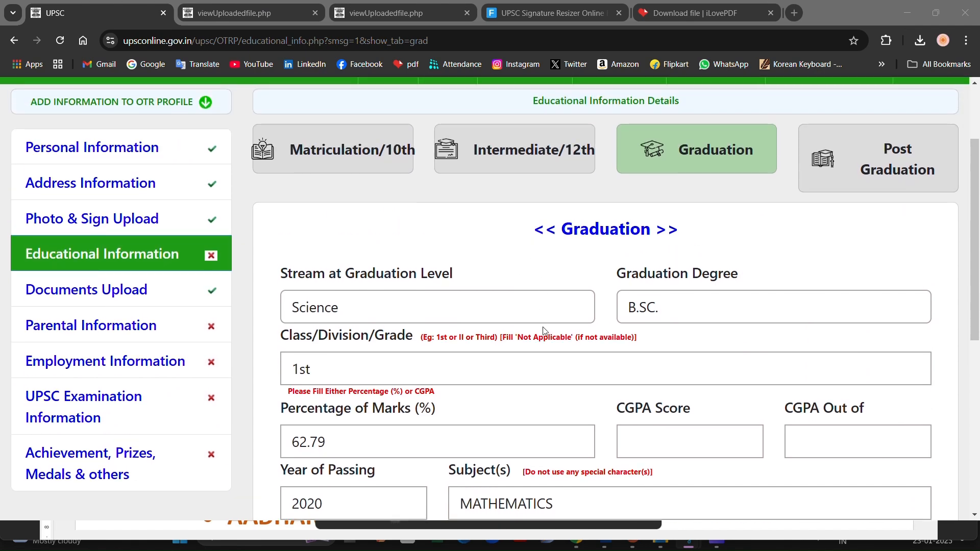
pyautogui.scroll(-1, 544, 334)
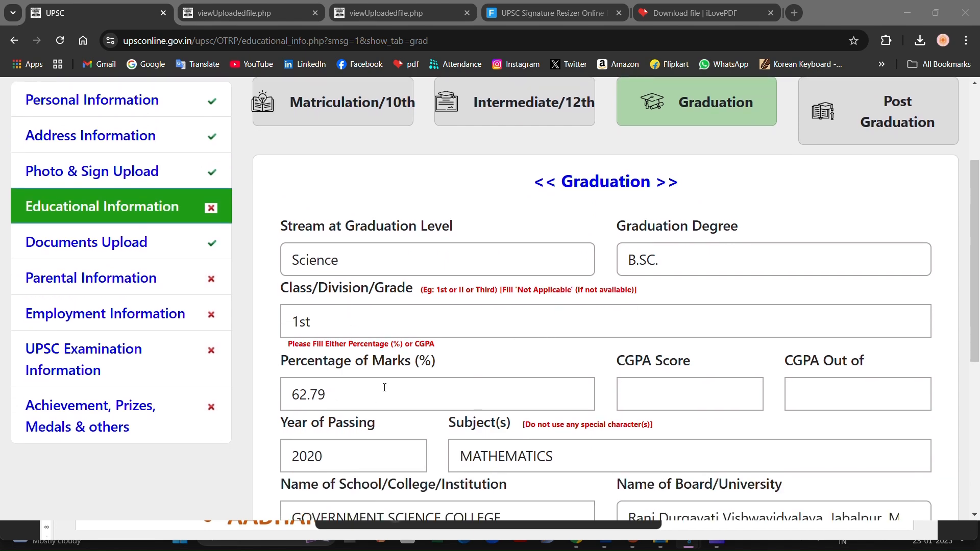
pyautogui.scroll(-1, 426, 427)
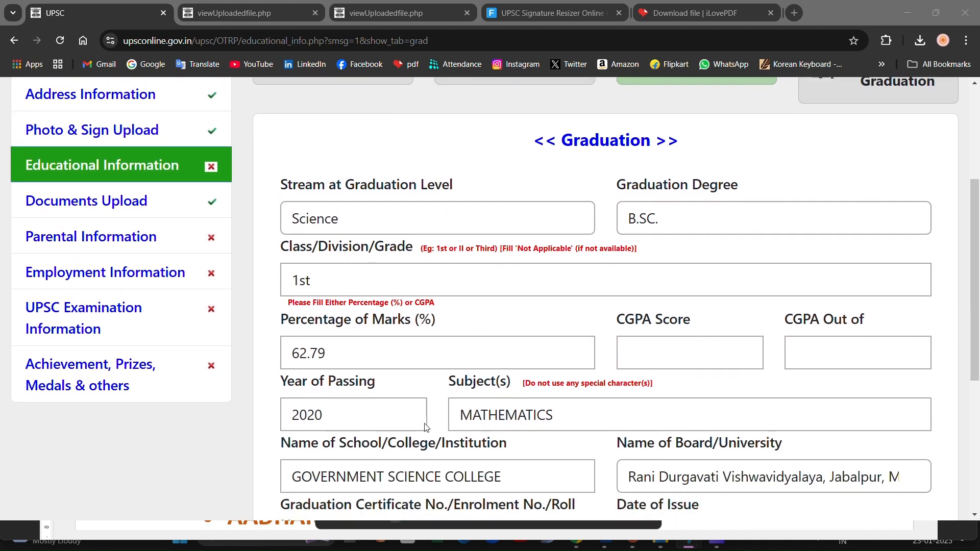
pyautogui.scroll(-3, 424, 423)
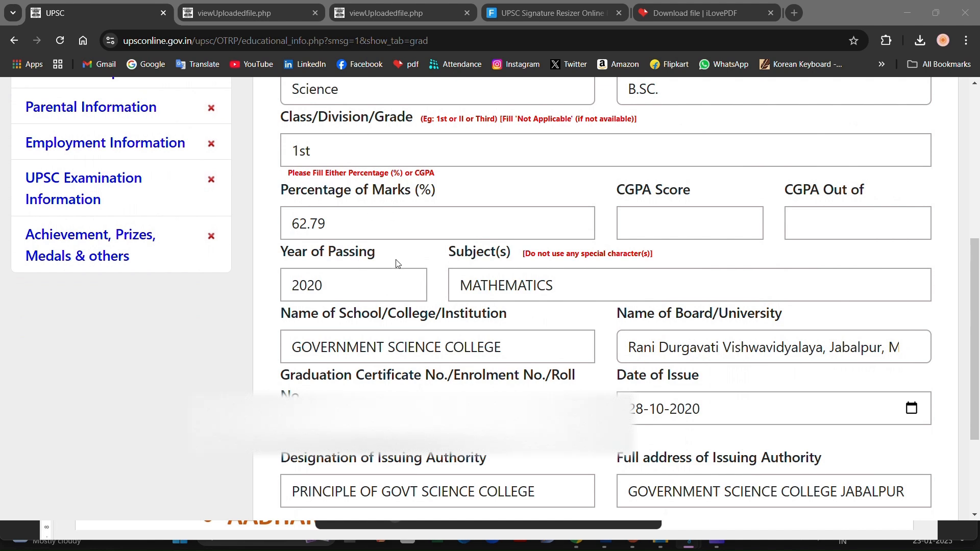
pyautogui.scroll(-1, 408, 264)
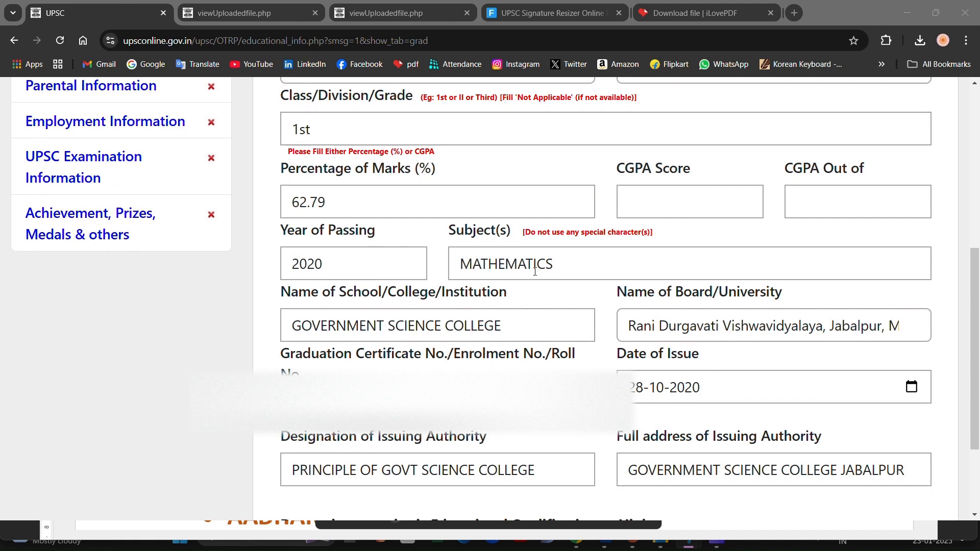
pyautogui.scroll(-1, 535, 271)
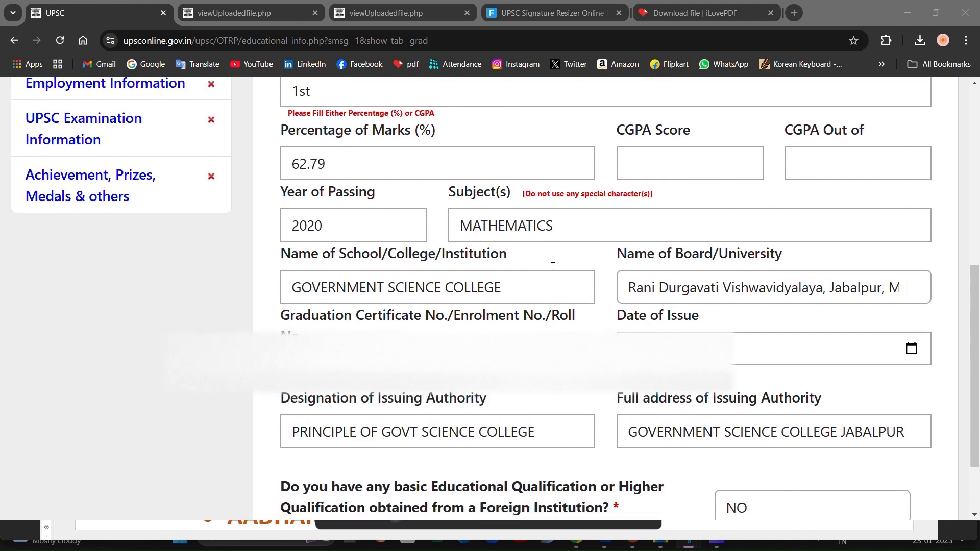
pyautogui.scroll(-1, 553, 280)
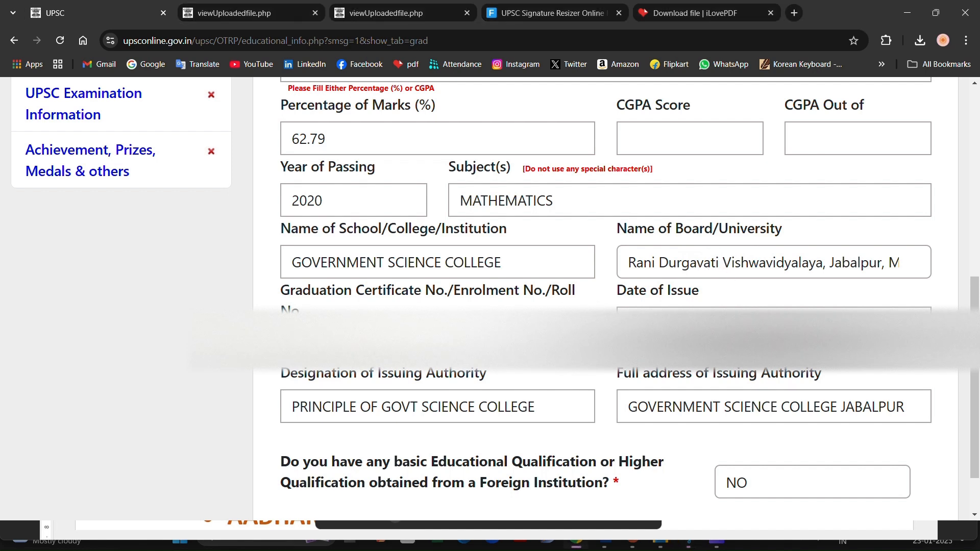
# - Check the Full address of Issuing Authority entry and save the graduation details
pyautogui.scroll(-1, 570, 346)
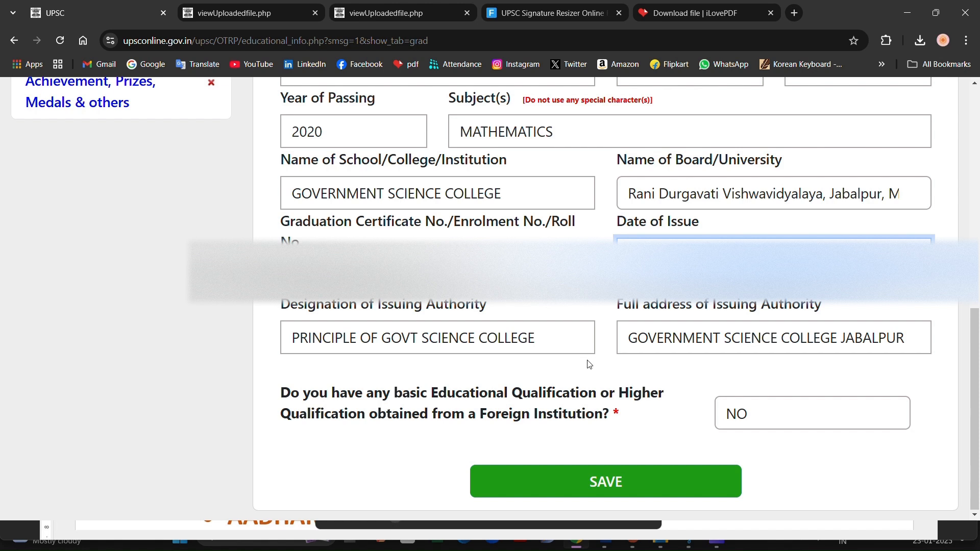
pyautogui.click(765, 337)
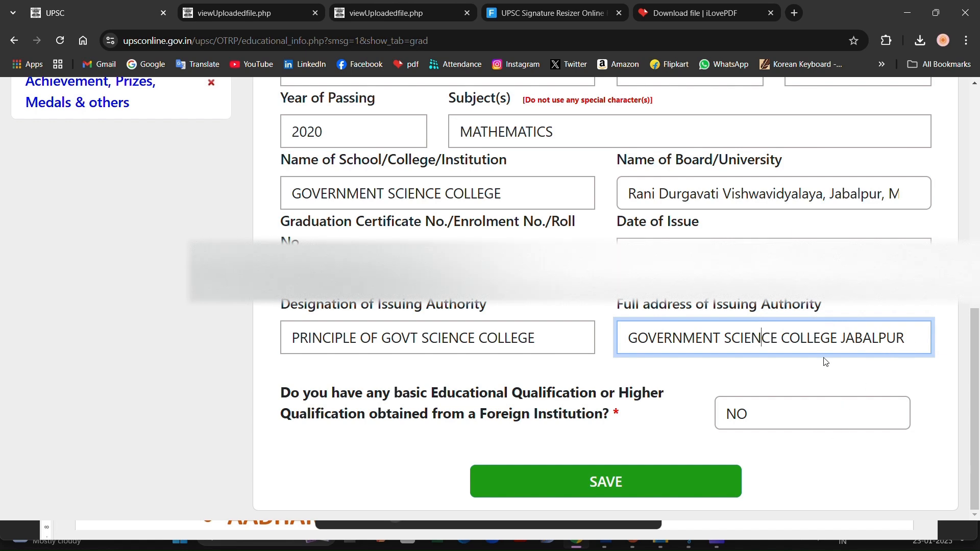
pyautogui.click(642, 491)
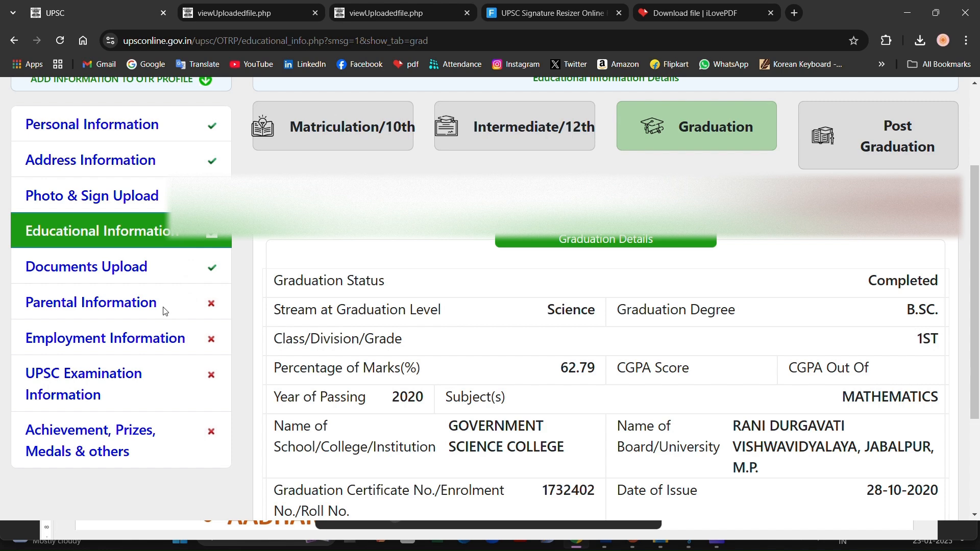
# - Open the Parental Information section and look over the fields of the Father Information form
pyautogui.click(143, 312)
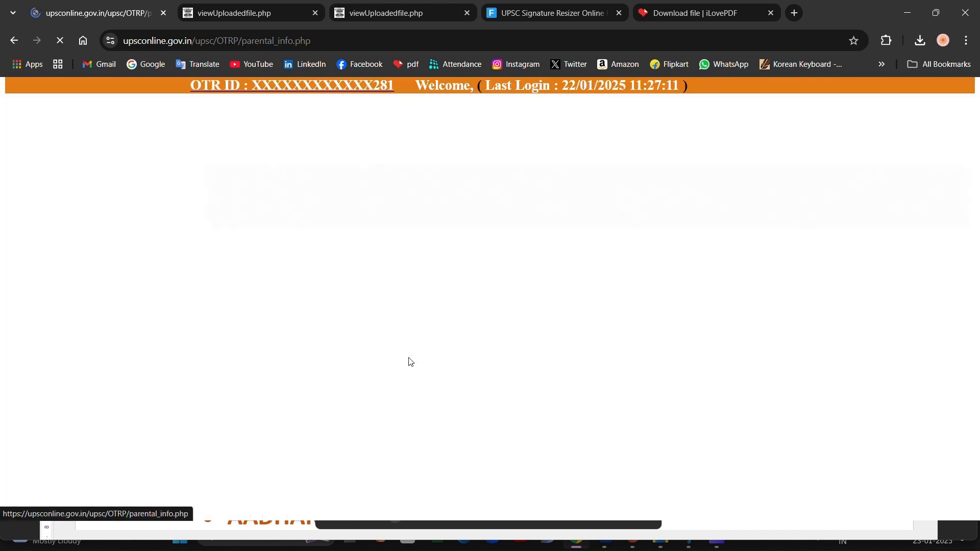
pyautogui.scroll(-4, 539, 406)
pyautogui.scroll(1, 540, 404)
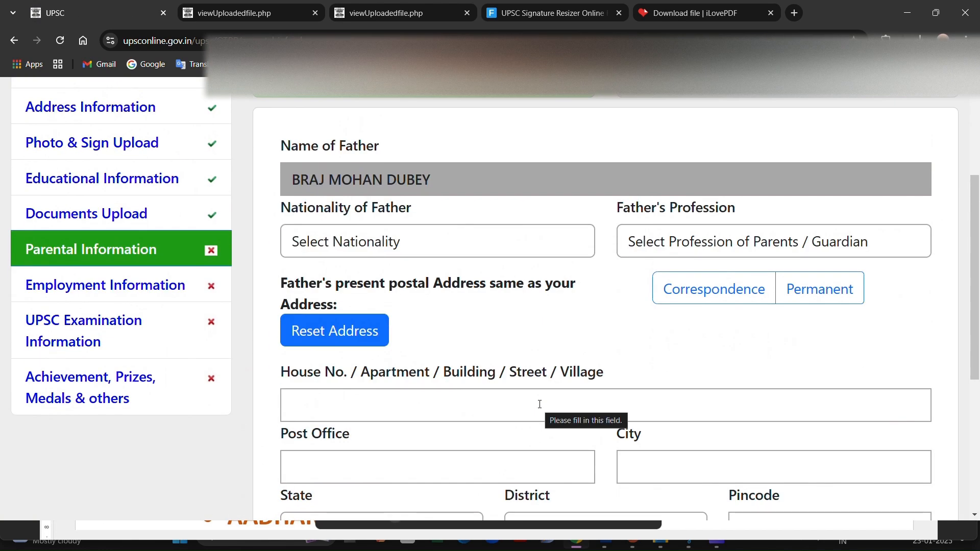
pyautogui.scroll(3, 540, 404)
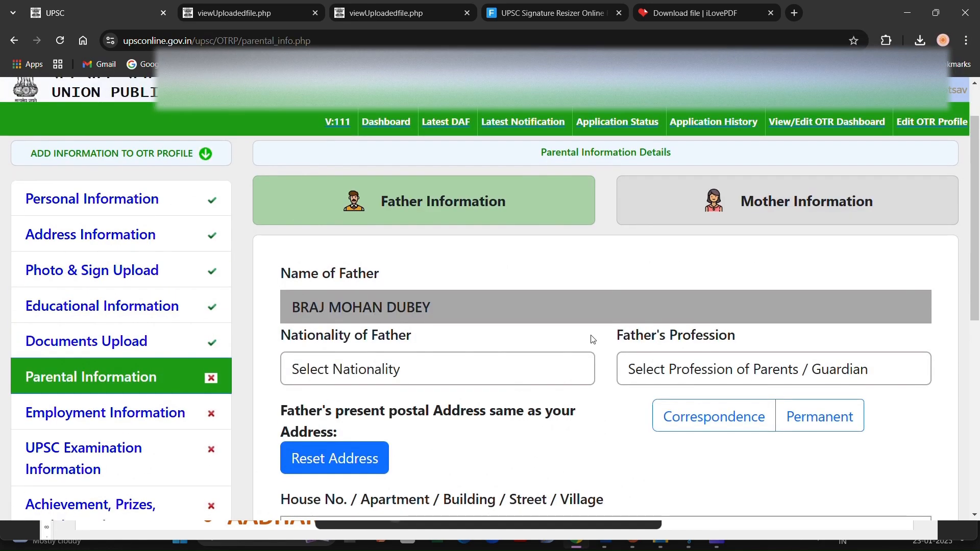
pyautogui.scroll(-8, 635, 376)
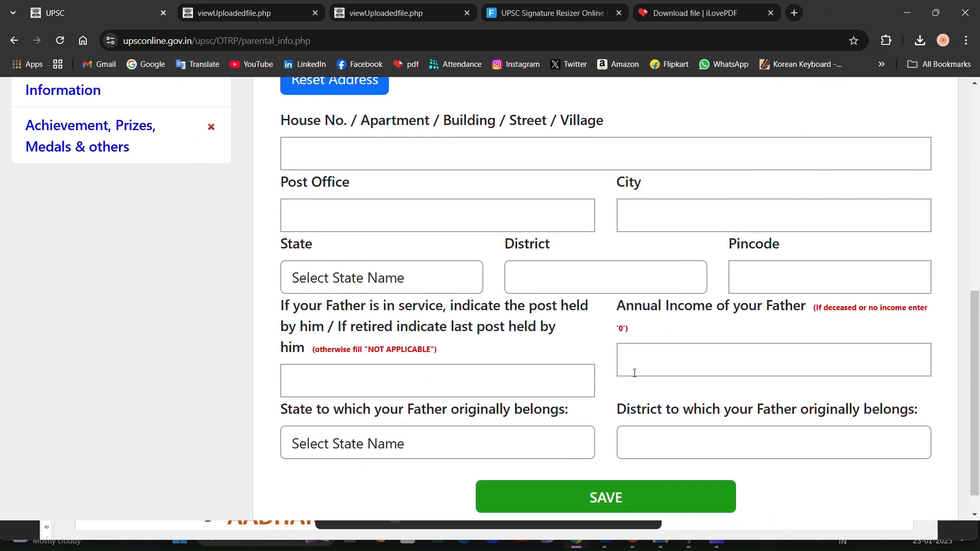
# - View the Employment Information section, then open UPSC Examination Information and answer NO to having been debarred by the UPSC
pyautogui.scroll(5, 636, 377)
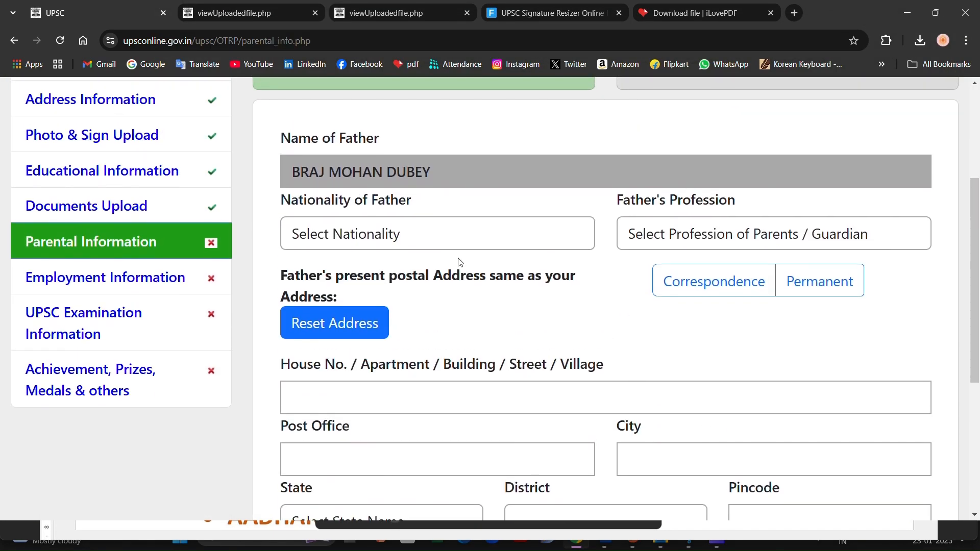
pyautogui.click(112, 282)
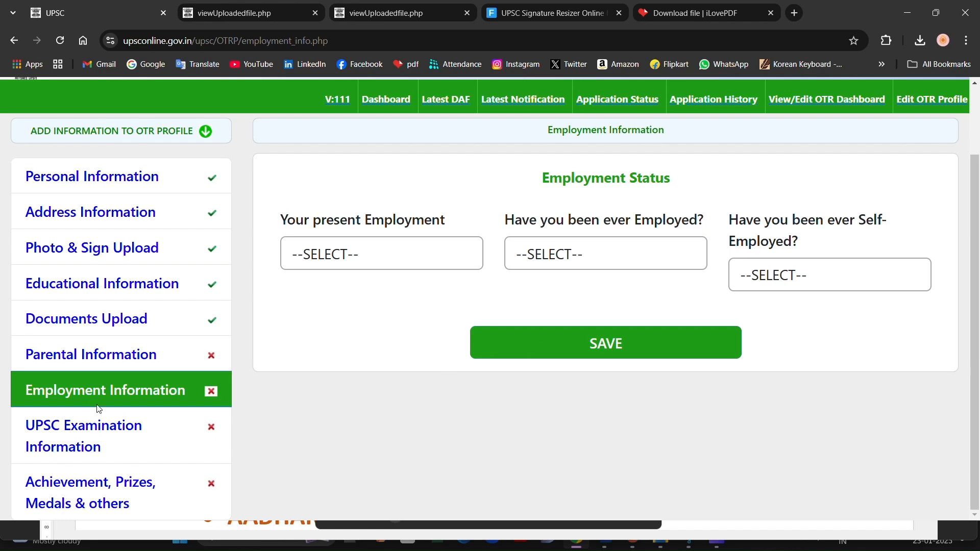
pyautogui.click(91, 436)
pyautogui.scroll(-3, 396, 296)
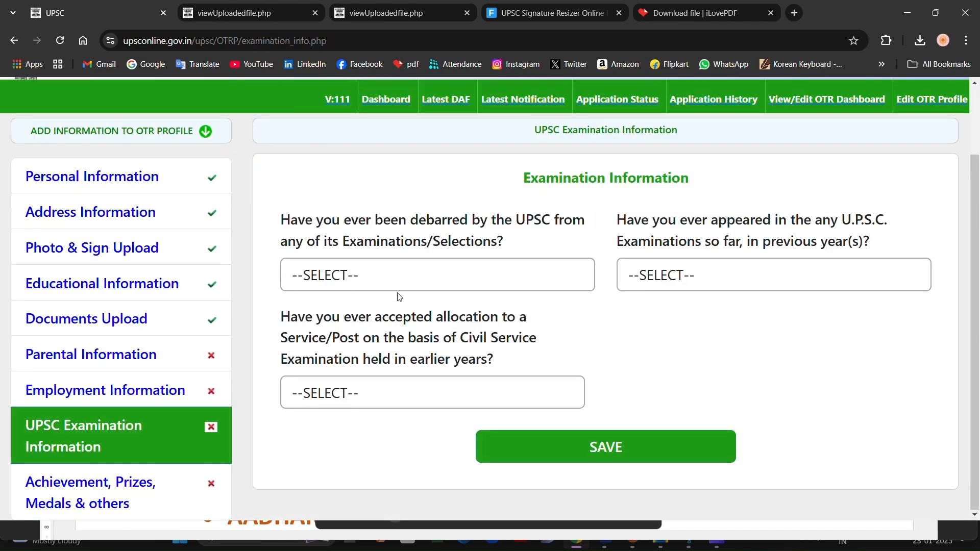
pyautogui.click(437, 285)
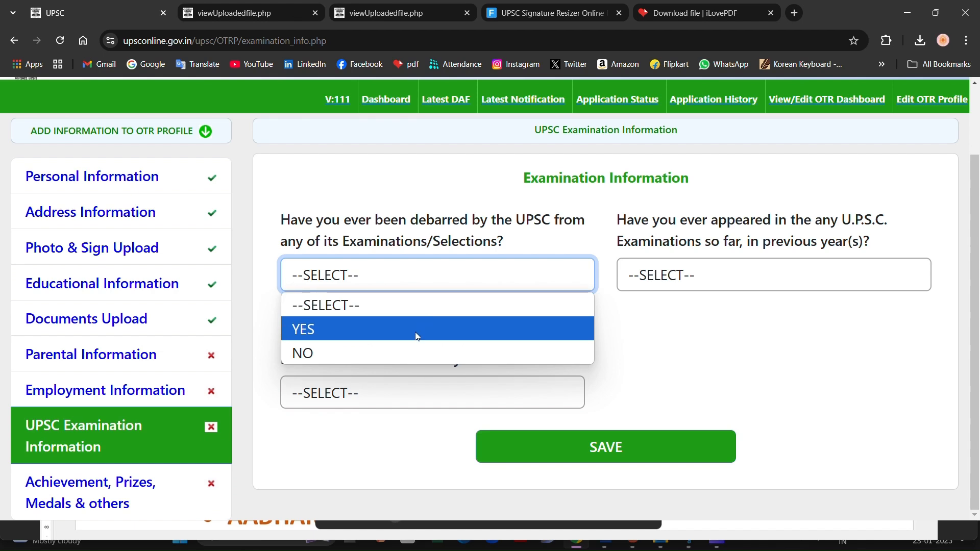
pyautogui.click(404, 348)
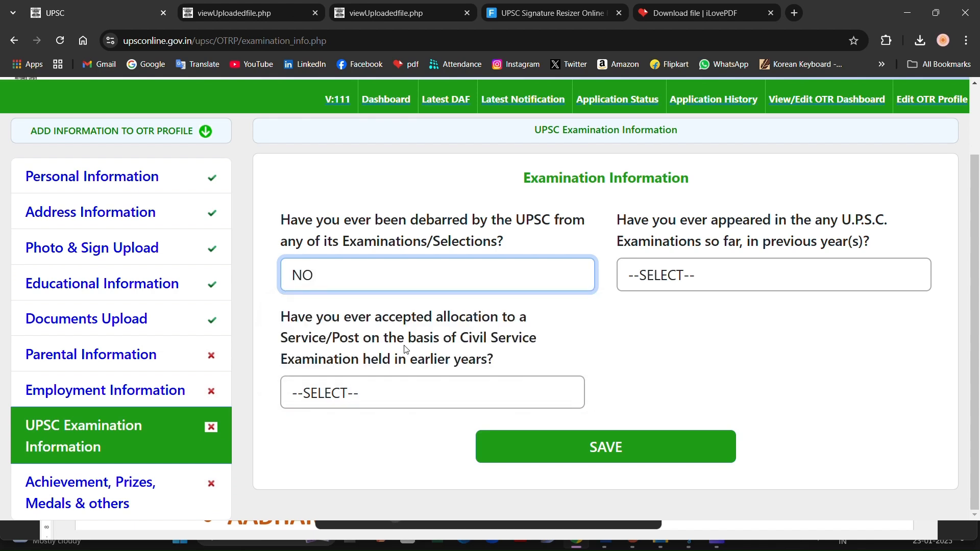
# - Answer YES to having appeared in any U.P.S.C. examinations in previous years
pyautogui.click(666, 285)
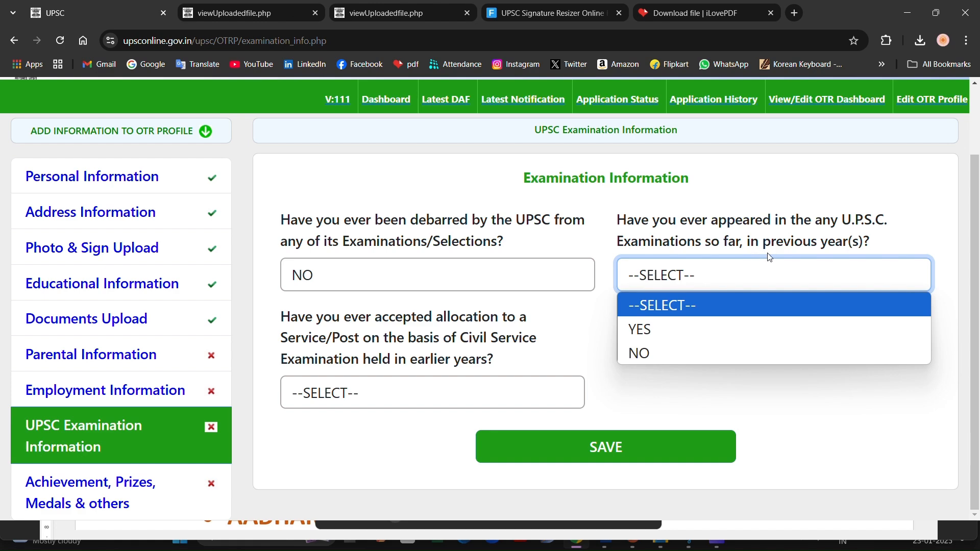
pyautogui.click(740, 329)
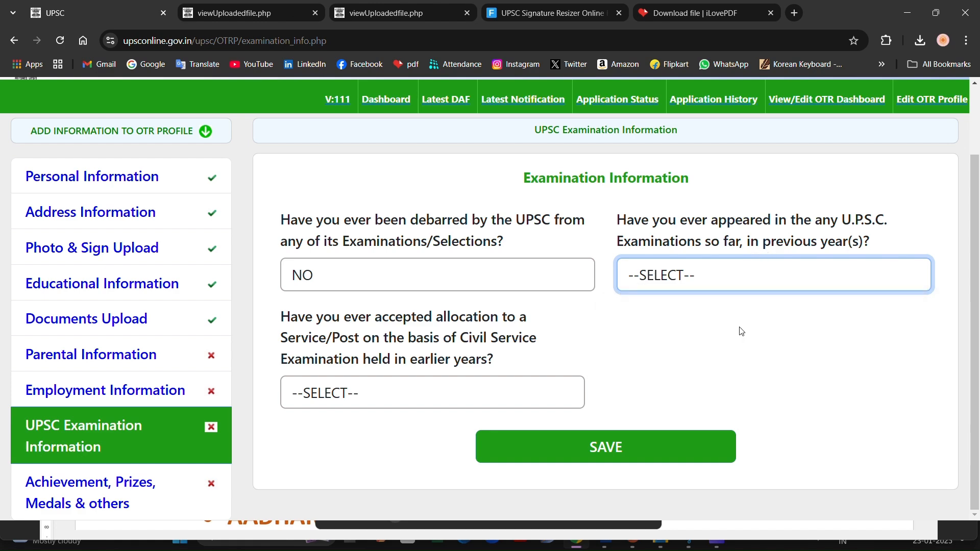
pyautogui.click(726, 281)
pyautogui.click(703, 356)
pyautogui.click(705, 287)
pyautogui.click(699, 331)
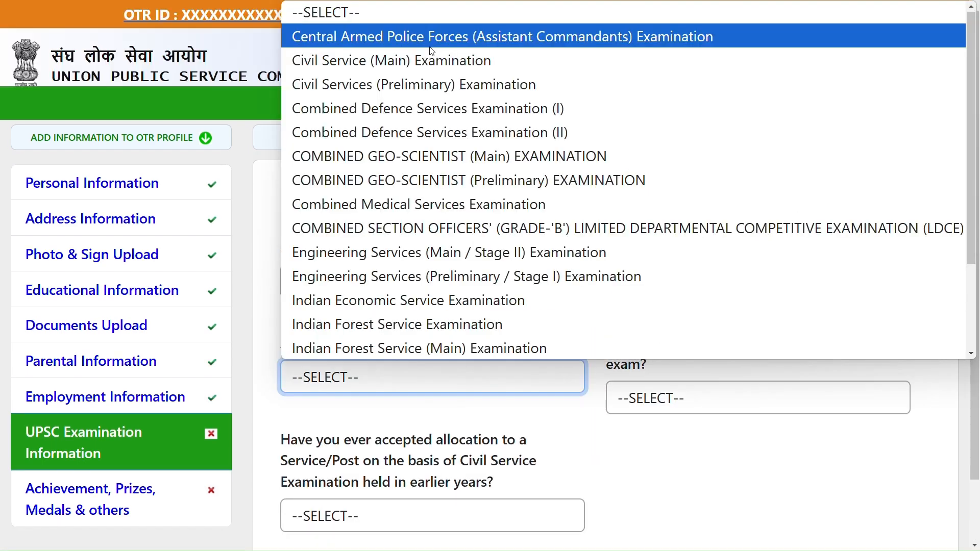
# - Choose Civil Services (Preliminary) Examination as the appeared examination and set the number of appearances to 4
pyautogui.click(441, 86)
pyautogui.click(723, 391)
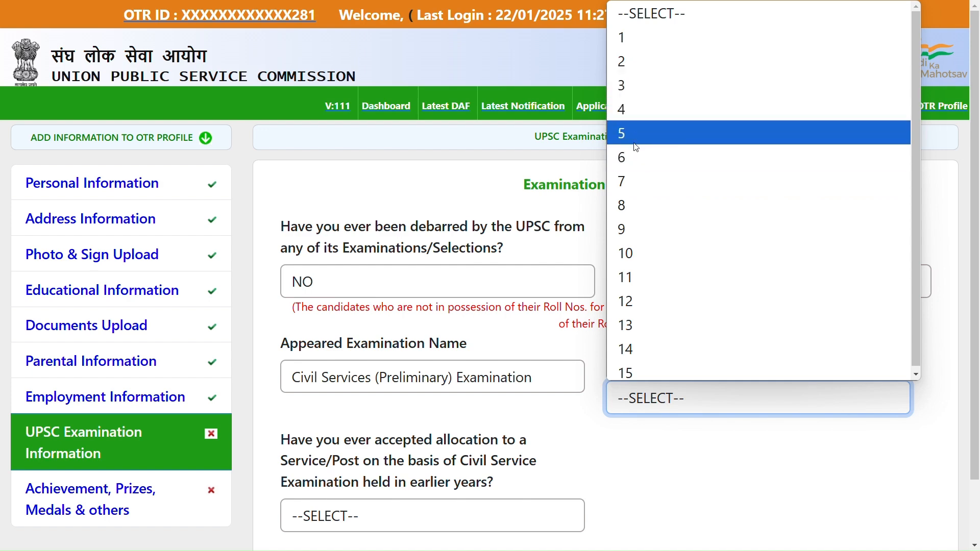
pyautogui.click(631, 107)
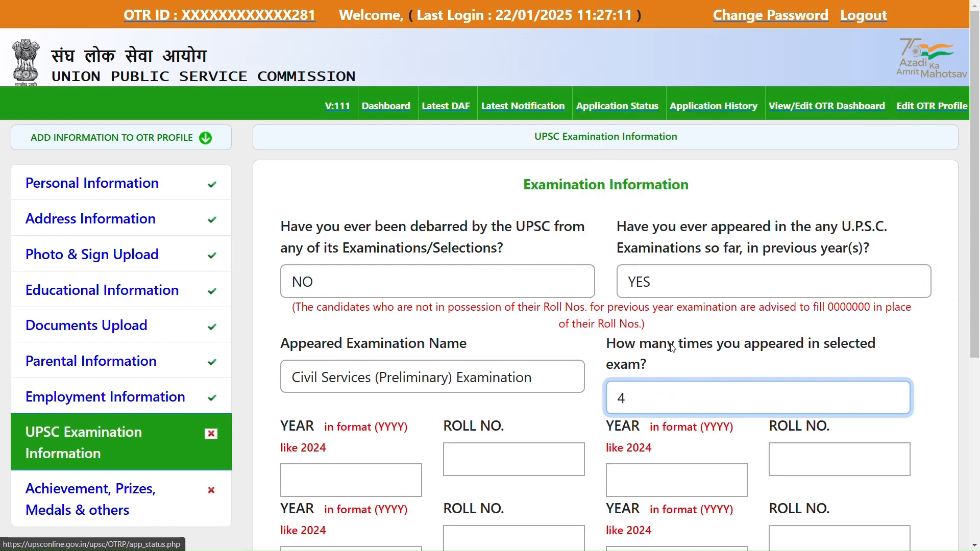
# - Change the number of appearances in the selected exam to 2, and then to 1
pyautogui.scroll(-3, 575, 372)
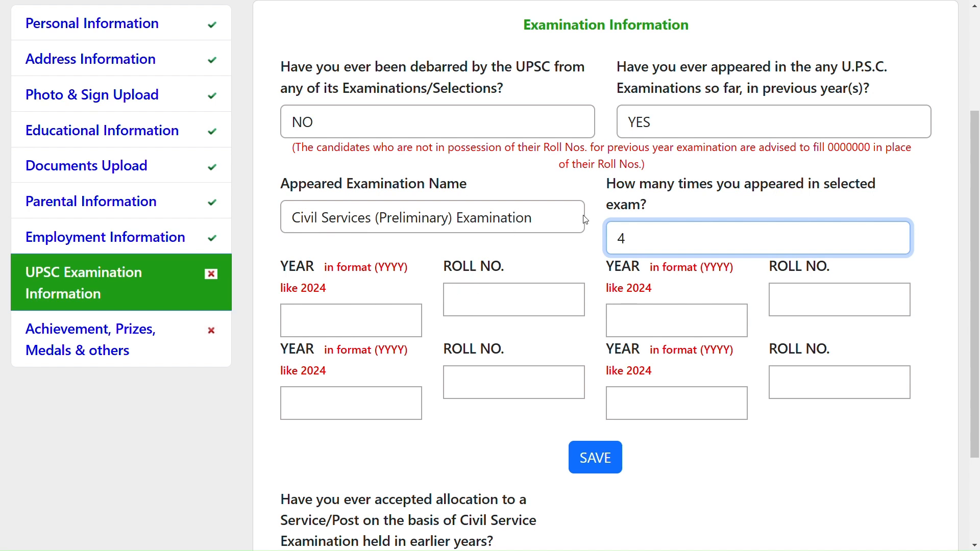
pyautogui.click(633, 241)
pyautogui.click(651, 308)
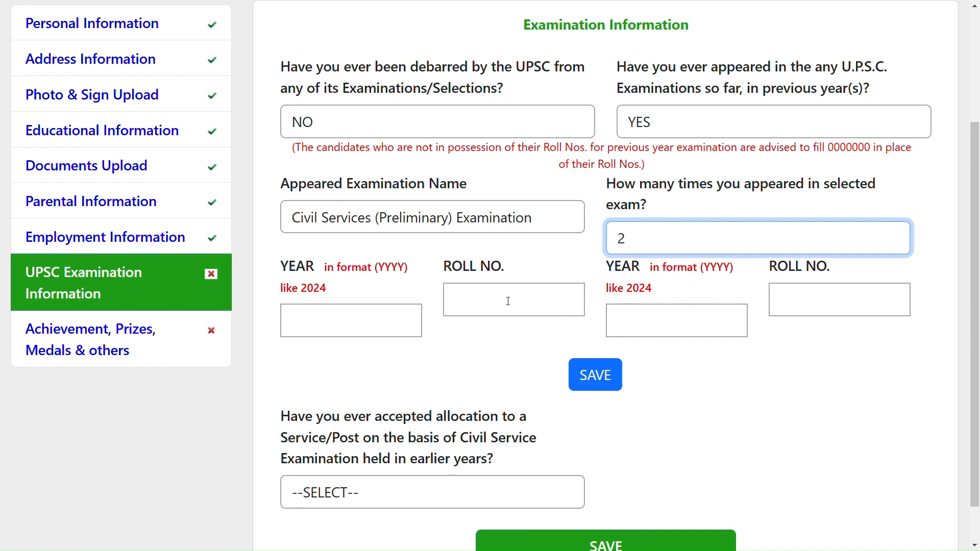
pyautogui.click(645, 247)
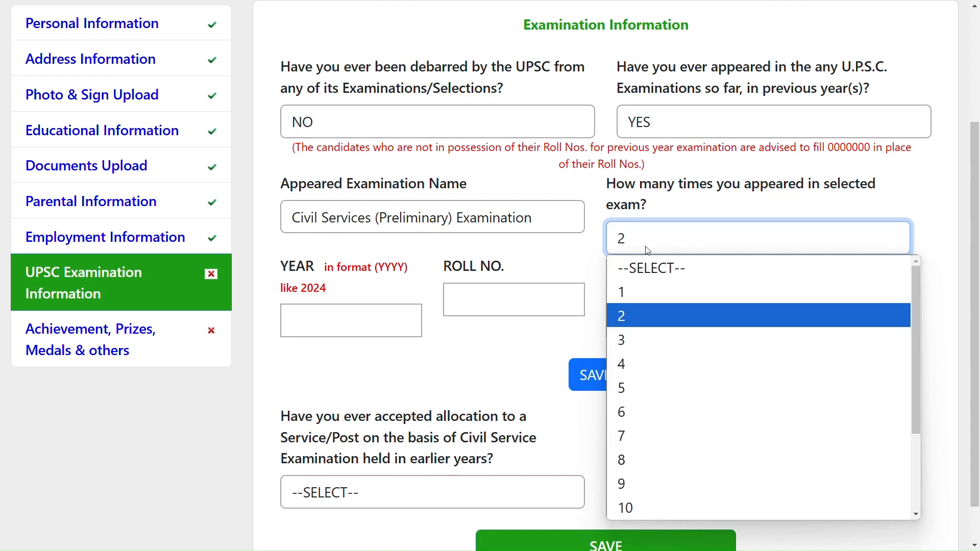
pyautogui.click(654, 268)
pyautogui.click(646, 327)
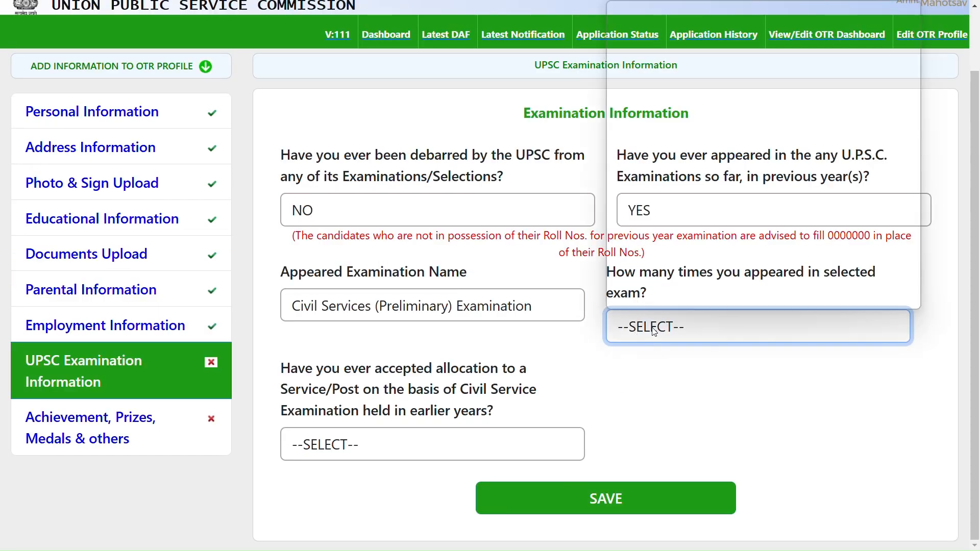
pyautogui.click(628, 40)
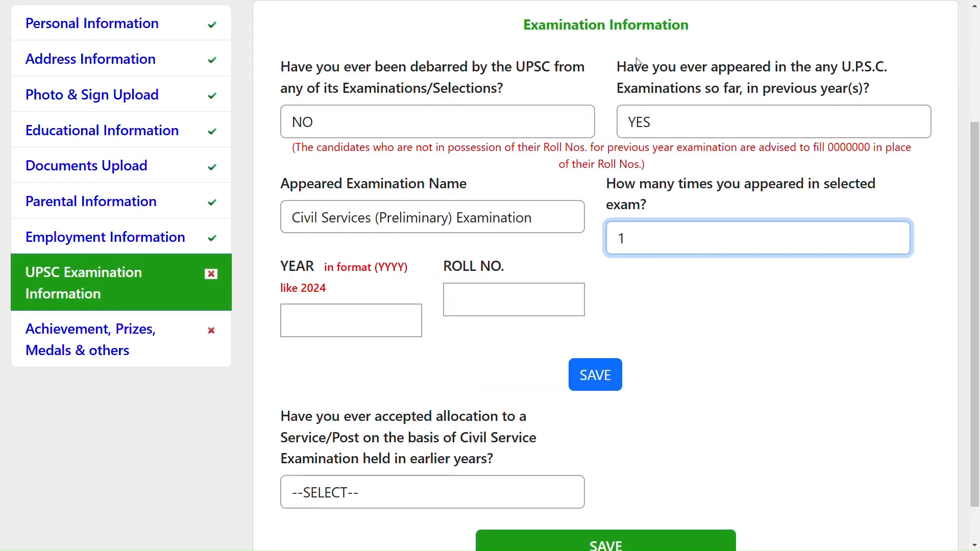
# - Answer NO to having appeared in previous U.P.S.C. examinations and save the examination information
pyautogui.click(698, 115)
pyautogui.click(680, 197)
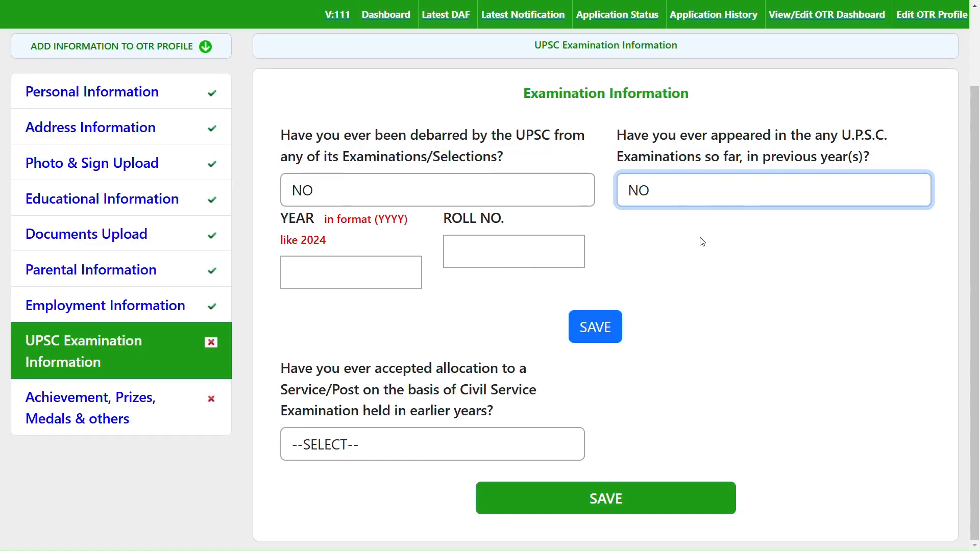
pyautogui.click(727, 177)
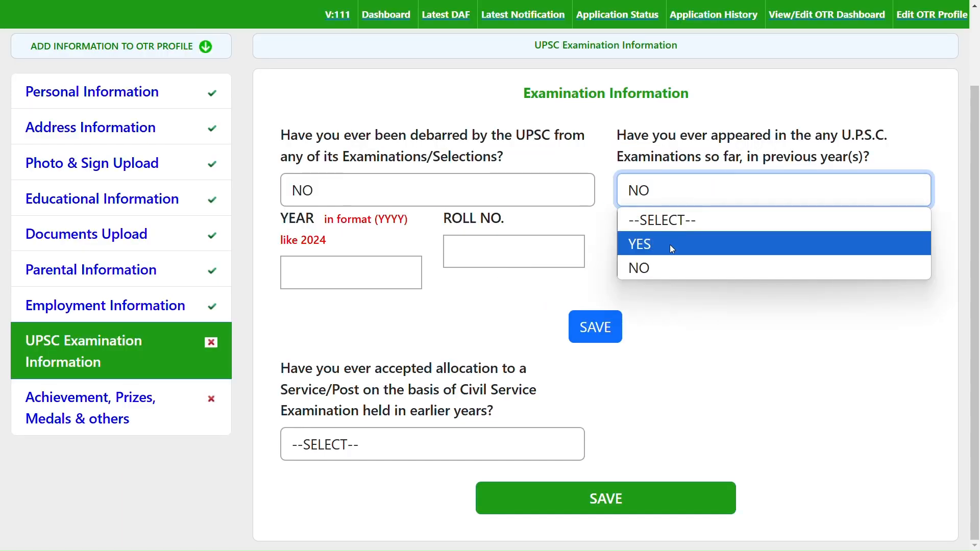
pyautogui.click(658, 268)
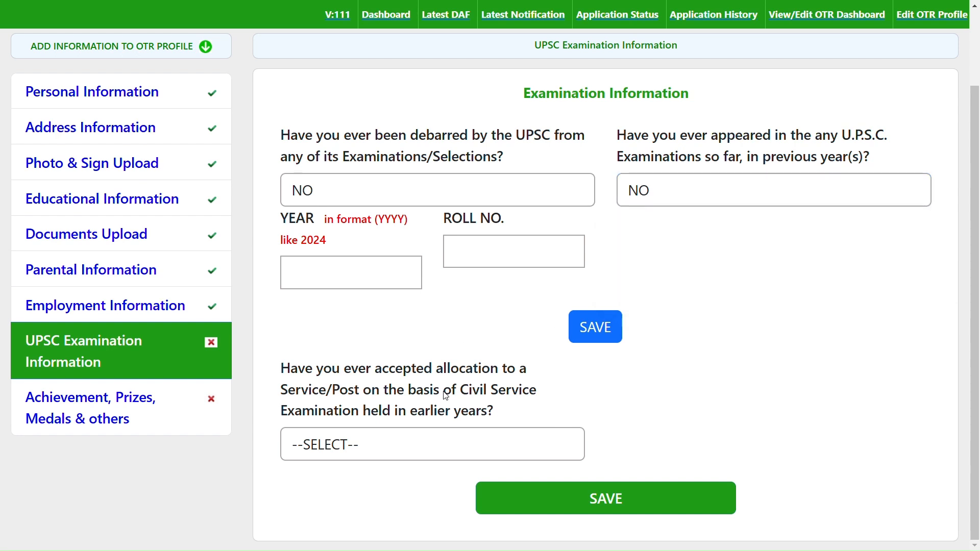
pyautogui.click(564, 496)
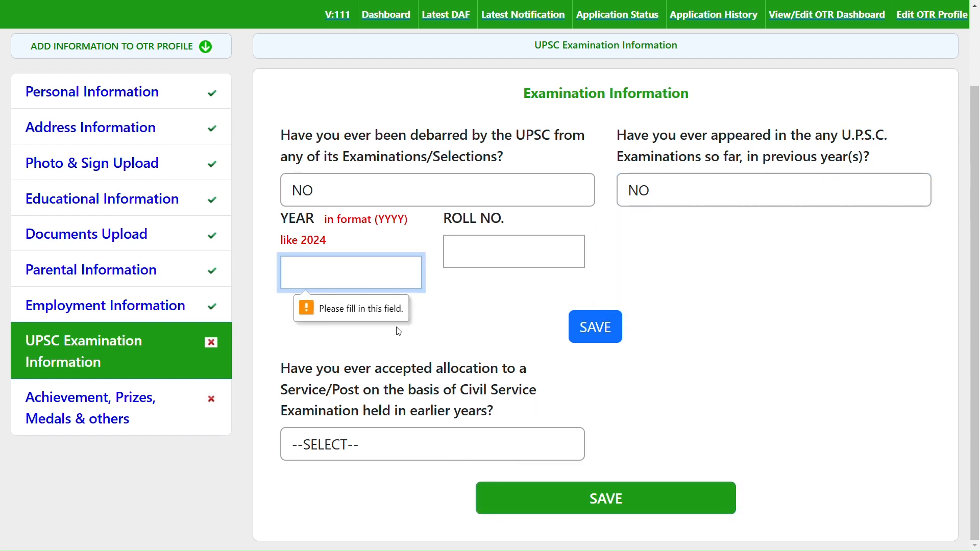
pyautogui.click(339, 294)
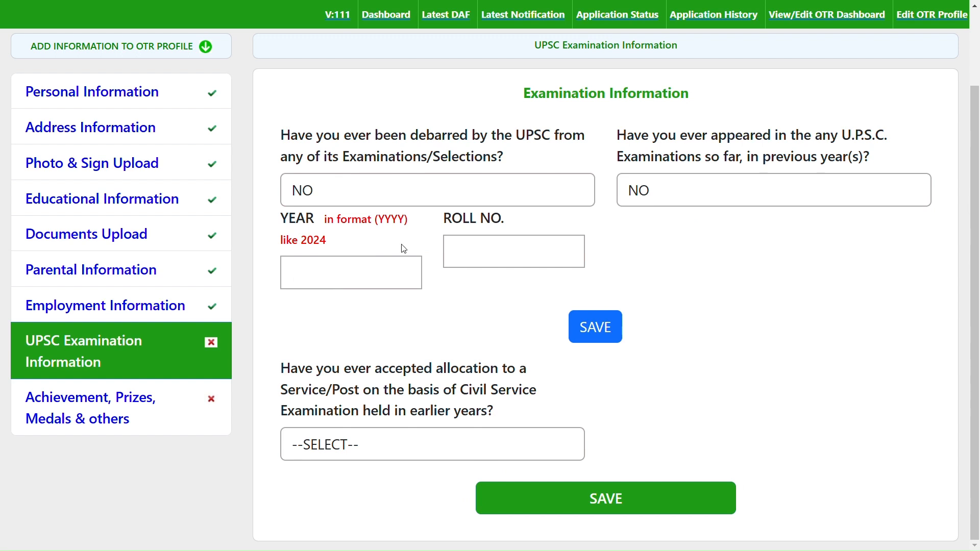
pyautogui.click(361, 282)
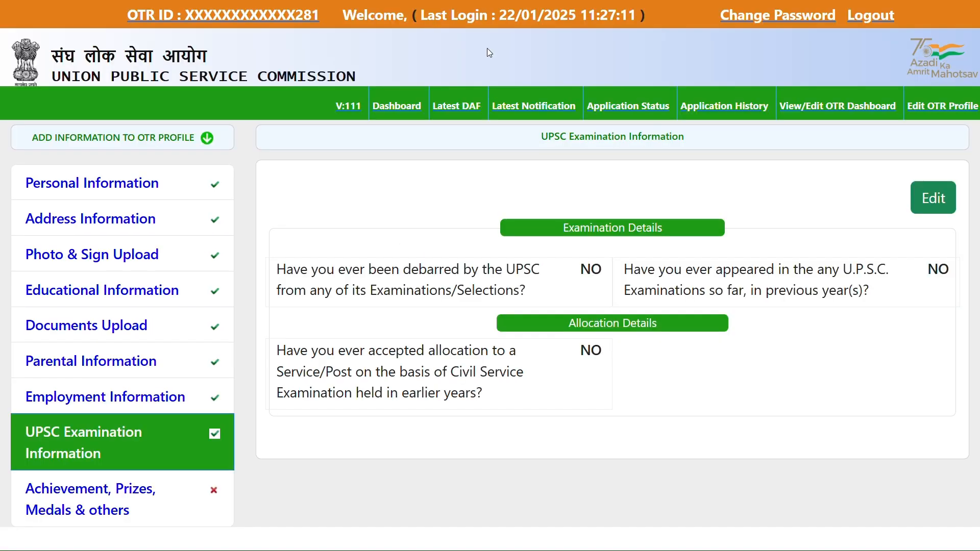
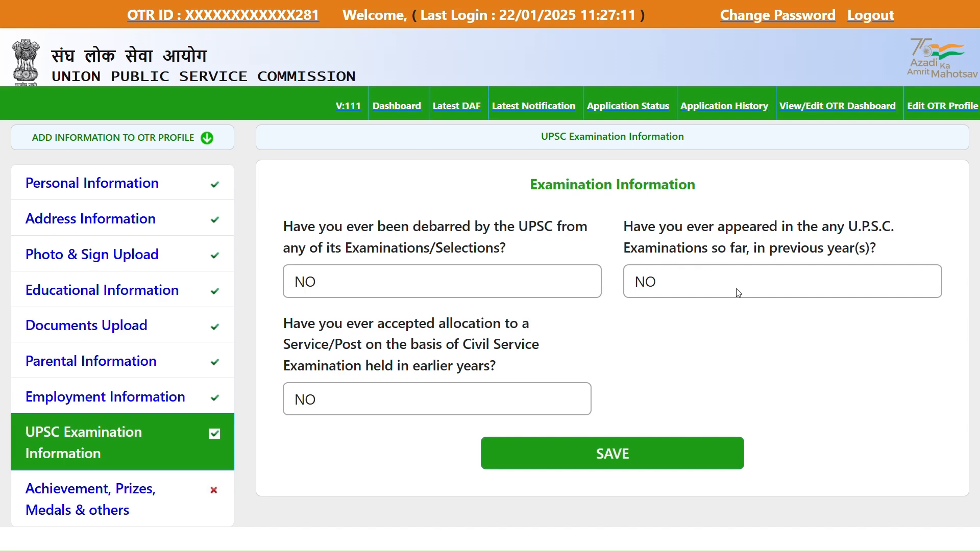
pyautogui.click(559, 471)
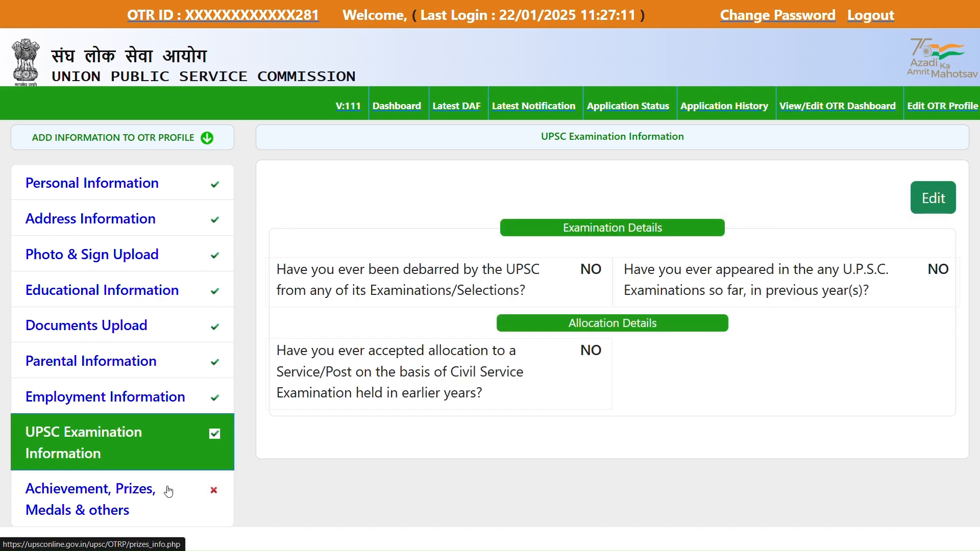
# - Open the Achievement, Prizes, Medals & others section and try to save the form without any entries
pyautogui.click(169, 491)
pyautogui.scroll(-10, 421, 441)
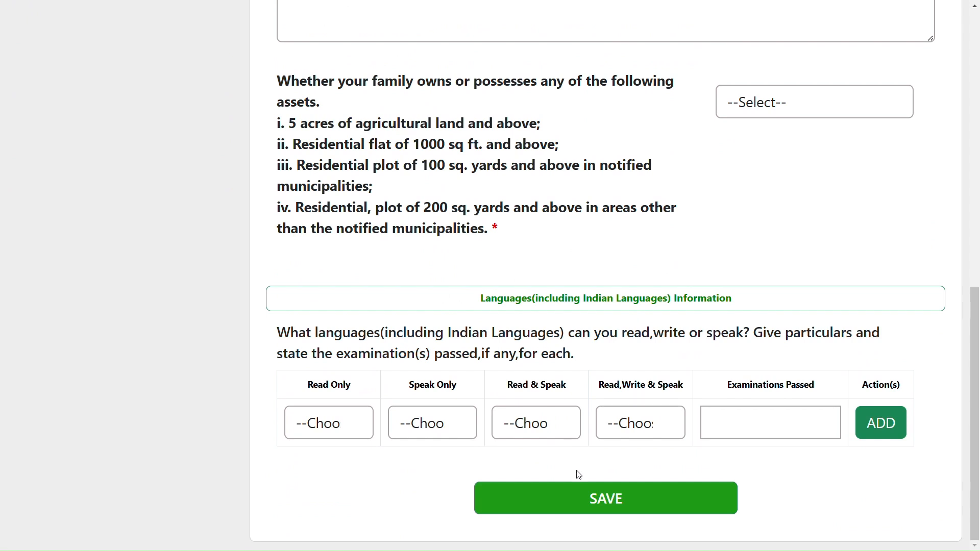
pyautogui.click(591, 496)
# - Answer NO to the family assets question and try to save the achievements form again
pyautogui.click(762, 106)
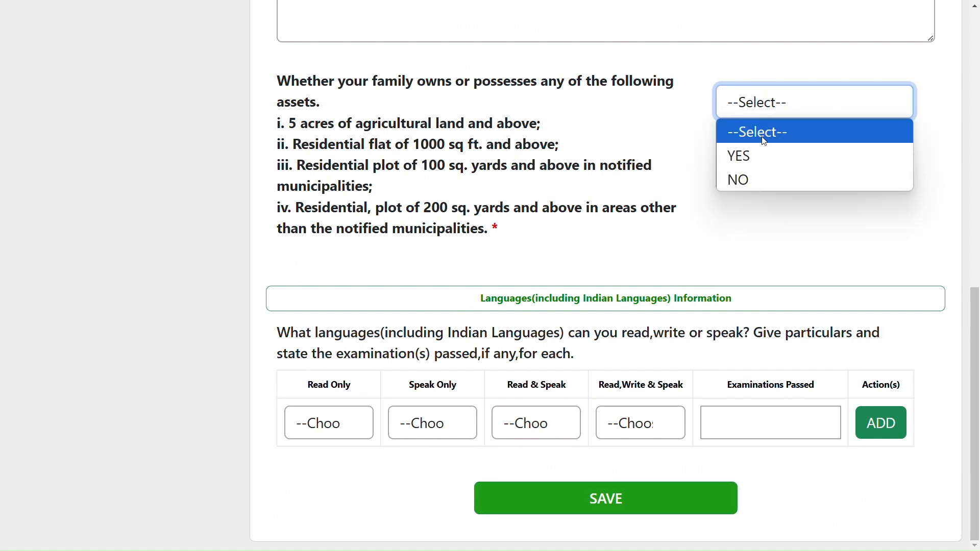
pyautogui.click(754, 179)
pyautogui.scroll(5, 757, 180)
pyautogui.scroll(-4, 757, 179)
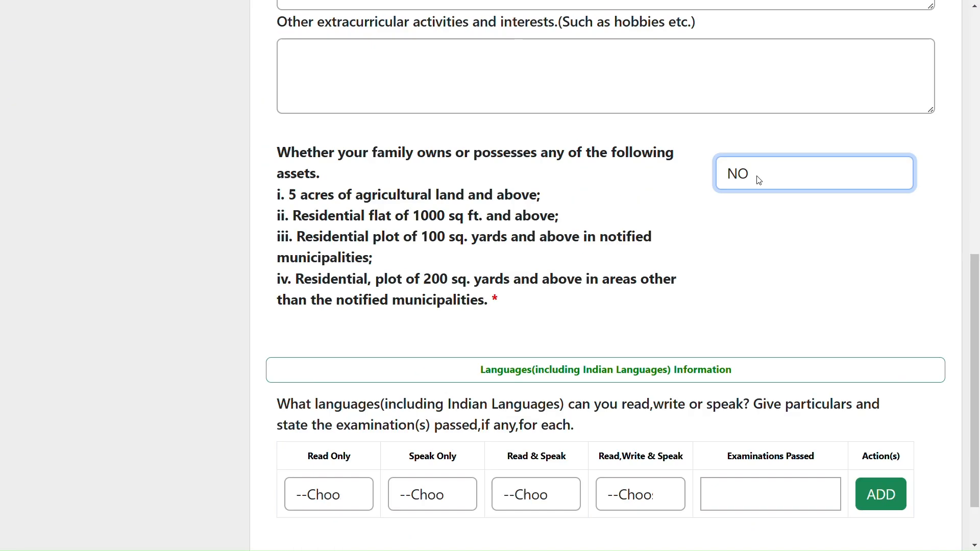
pyautogui.scroll(-2, 760, 181)
pyautogui.click(684, 494)
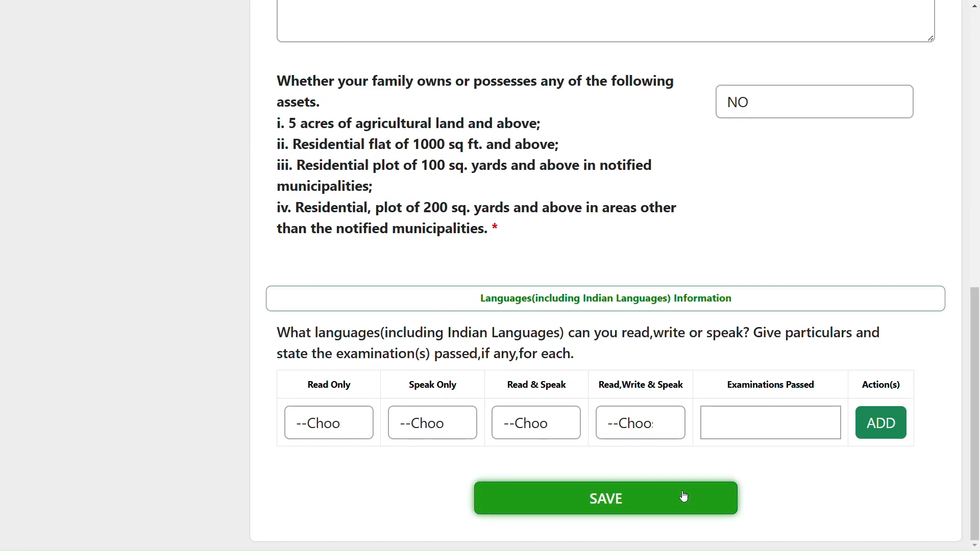
pyautogui.click(610, 76)
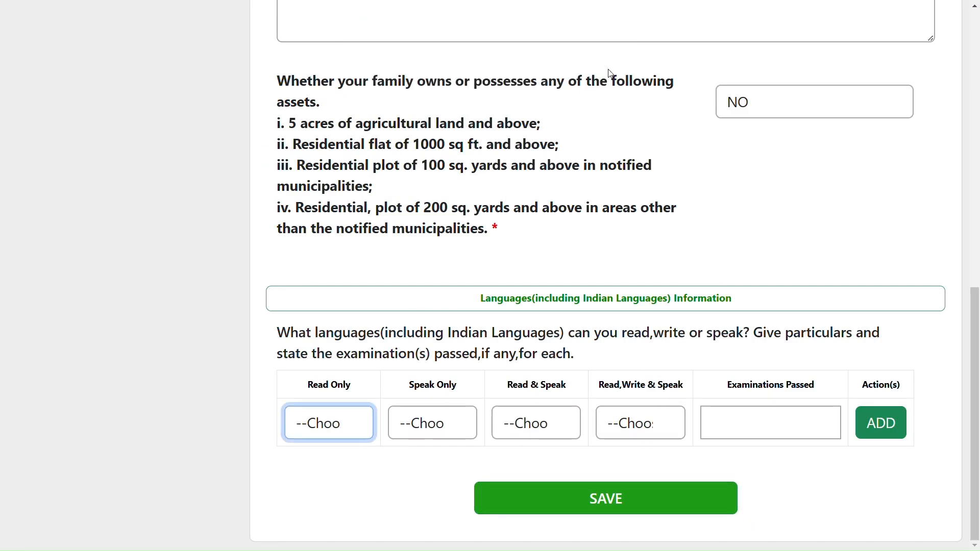
# - Set the Read Only, Speak Only and Read & Speak languages to Hindi
pyautogui.click(339, 424)
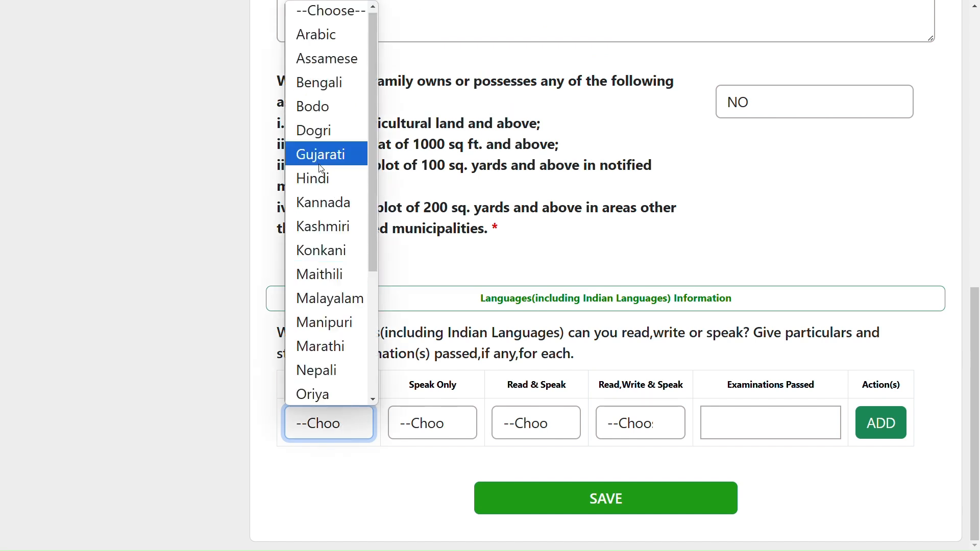
pyautogui.click(319, 178)
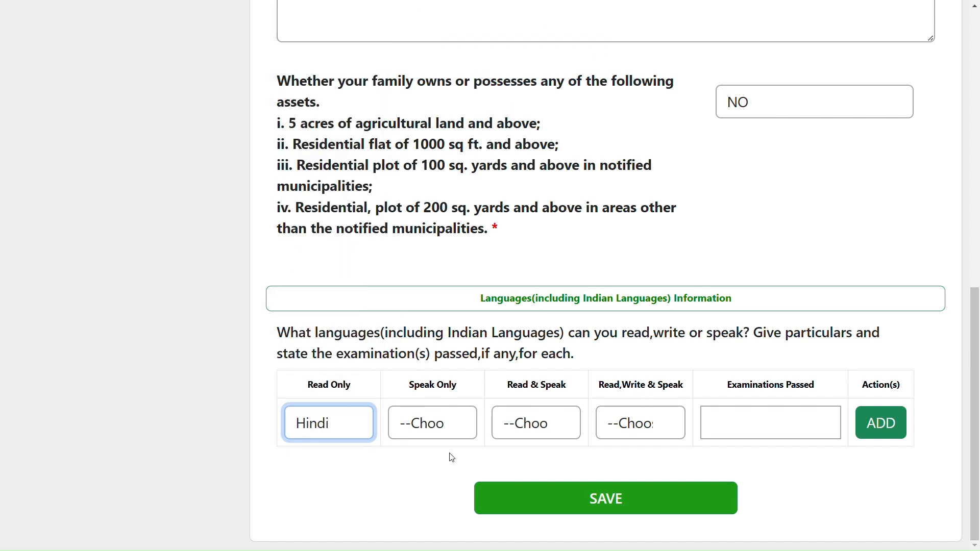
pyautogui.click(449, 433)
pyautogui.click(423, 182)
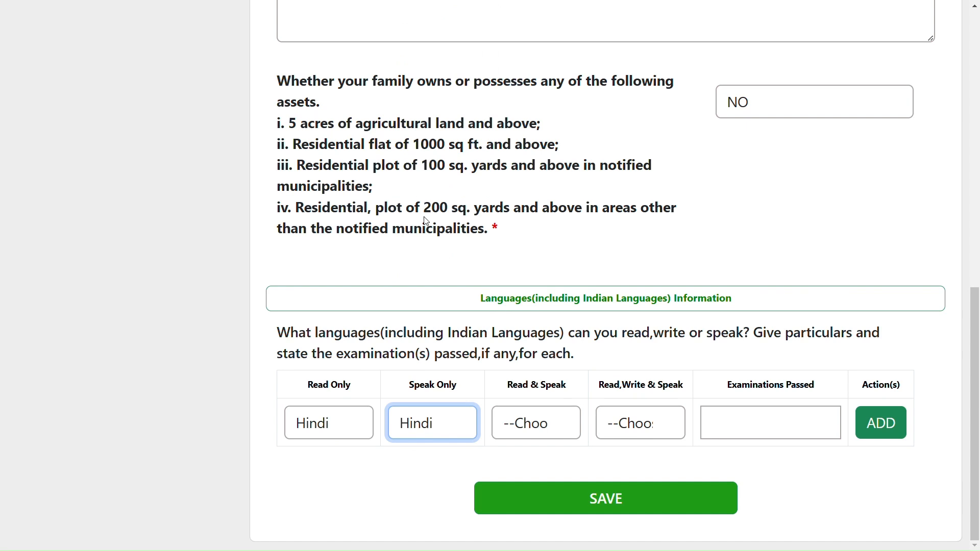
pyautogui.click(542, 430)
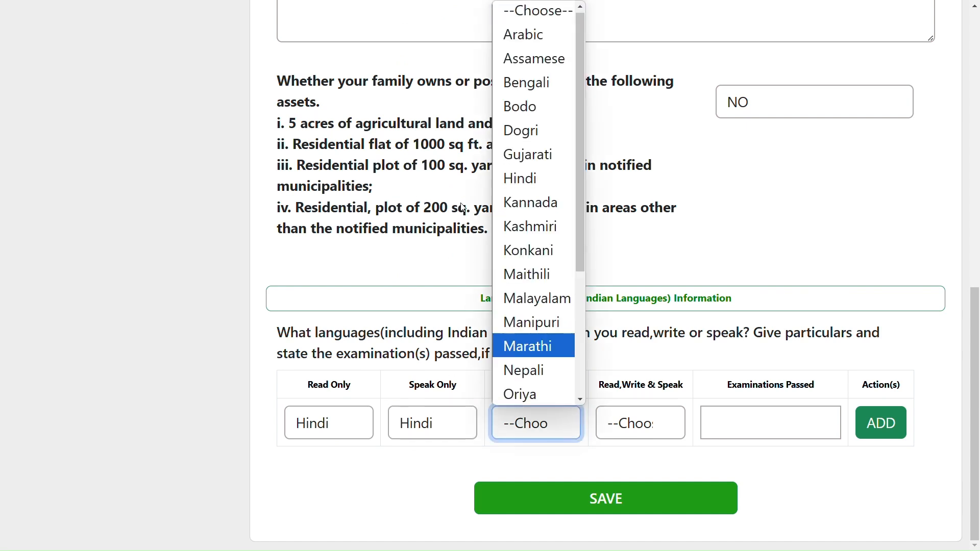
pyautogui.click(527, 189)
# - Set the Read, Write & Speak language to Hindi and select the Examinations Passed field for entry
pyautogui.click(661, 431)
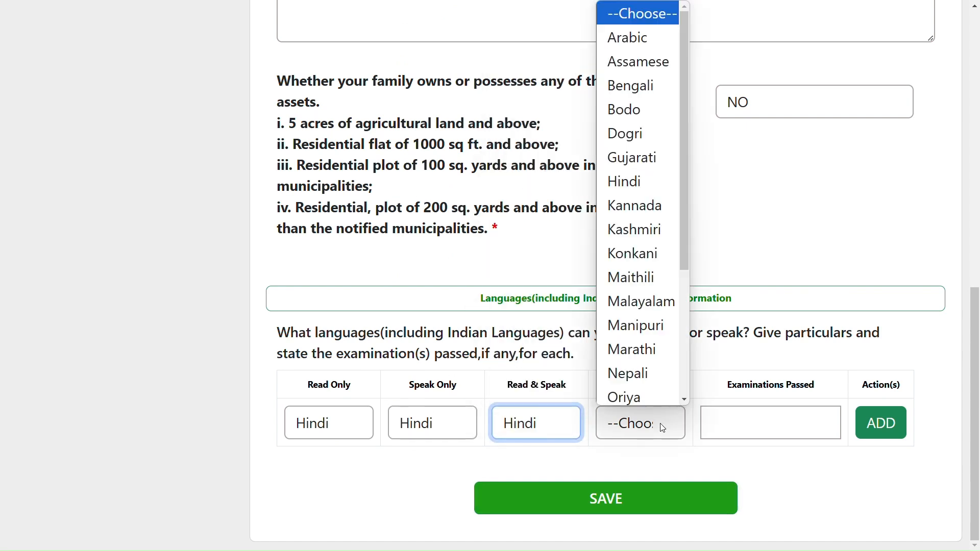
pyautogui.click(638, 205)
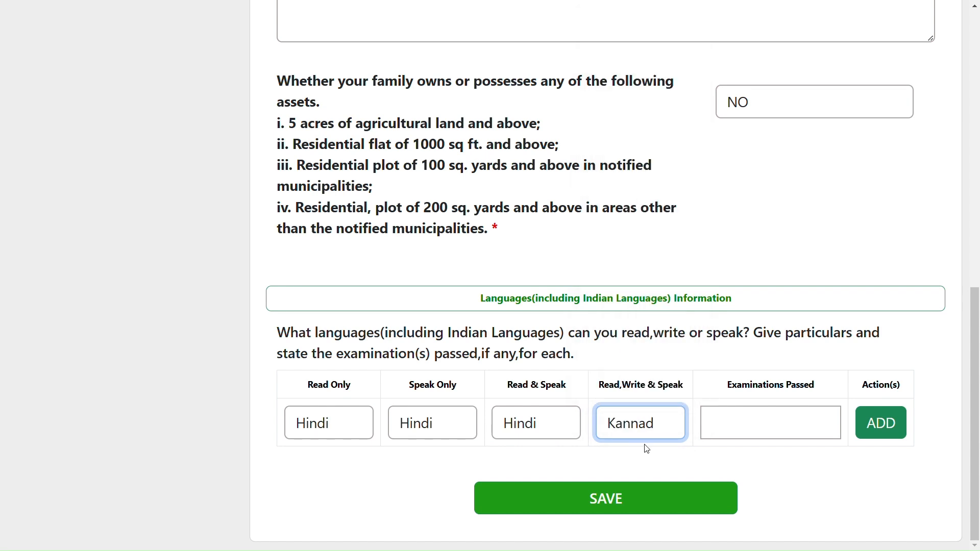
pyautogui.click(644, 435)
pyautogui.click(632, 182)
pyautogui.click(745, 406)
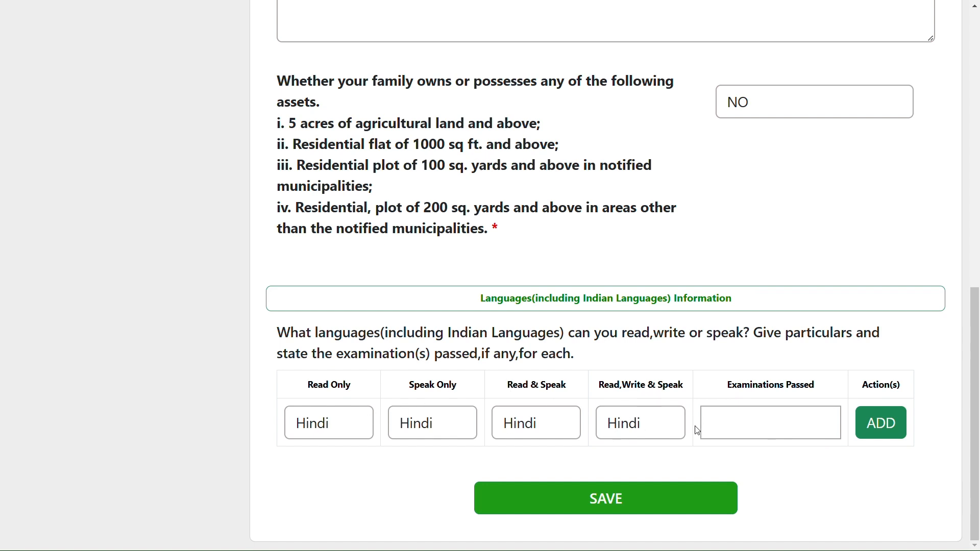
# - Enter GRADUATION as the examination passed, add the language row and save the achievements section
pyautogui.click(742, 425)
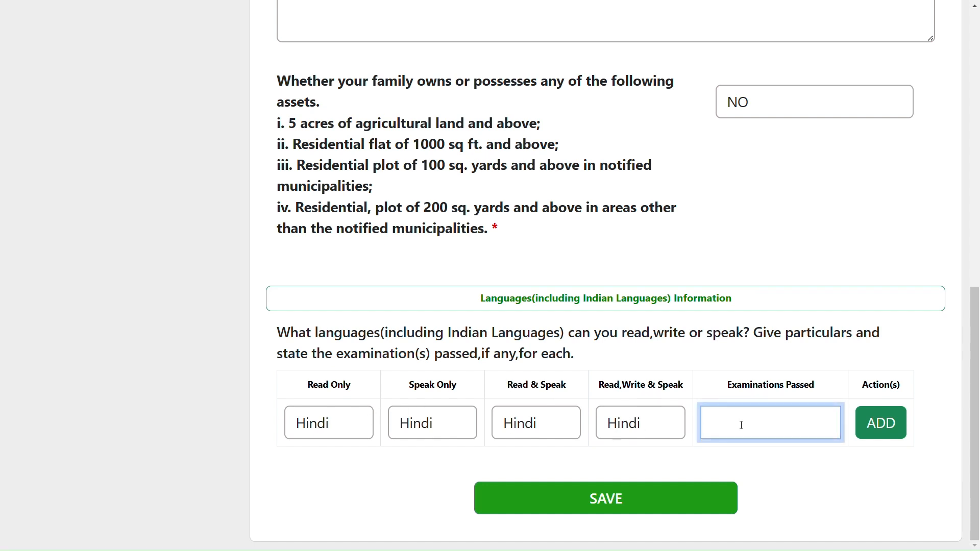
pyautogui.write('GRADUATION')
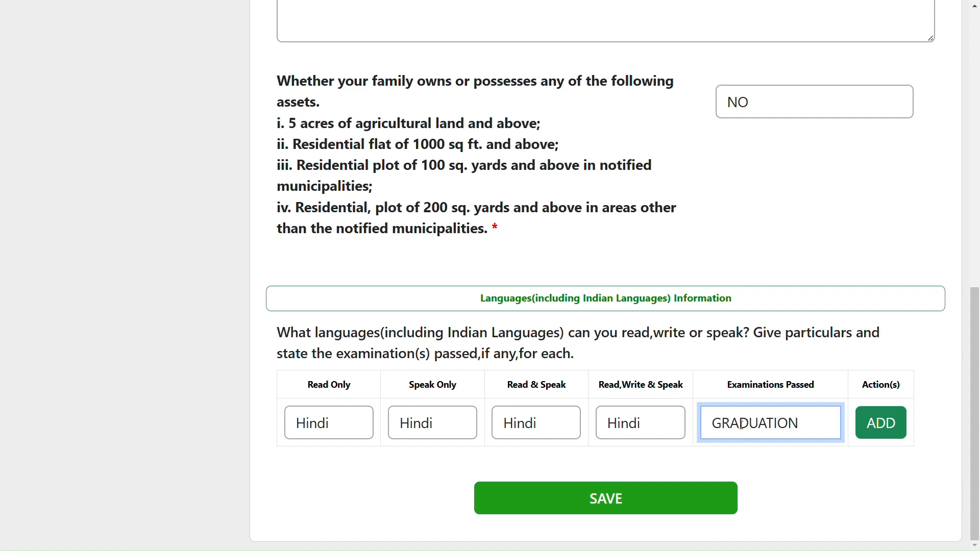
pyautogui.click(888, 421)
pyautogui.scroll(-1, 668, 454)
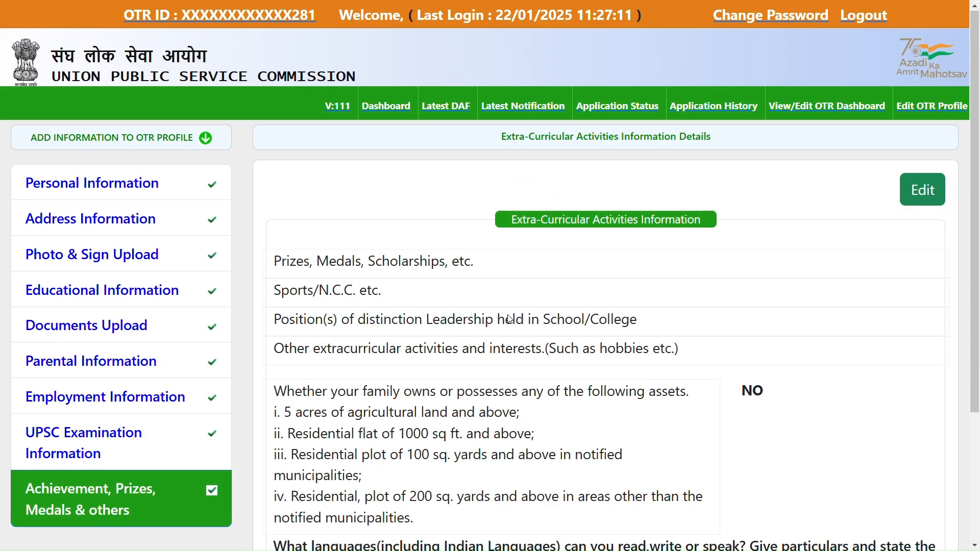
# - Open Part I of the Civil Services (Preliminary) Examination 2025 application from the latest notifications and accept the important instructions
pyautogui.scroll(-1, 469, 266)
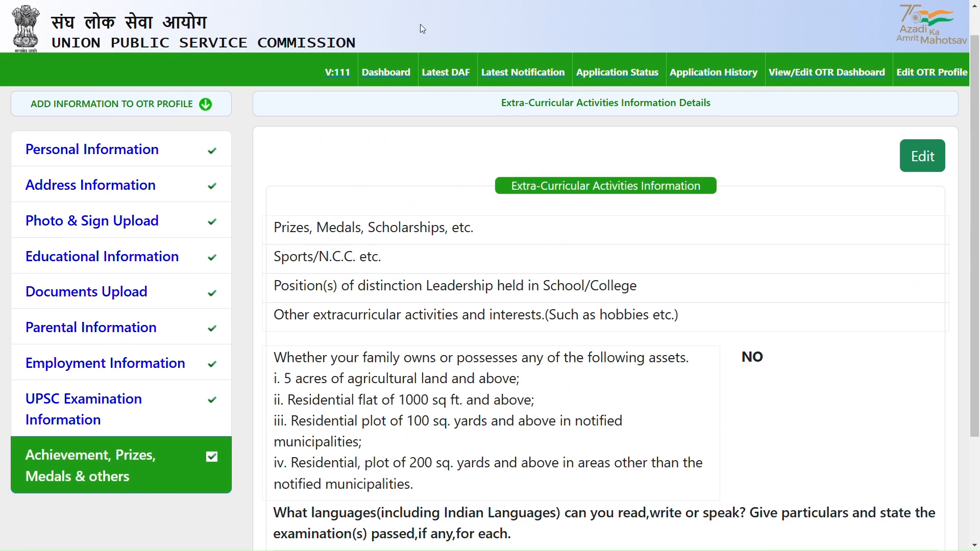
pyautogui.click(520, 72)
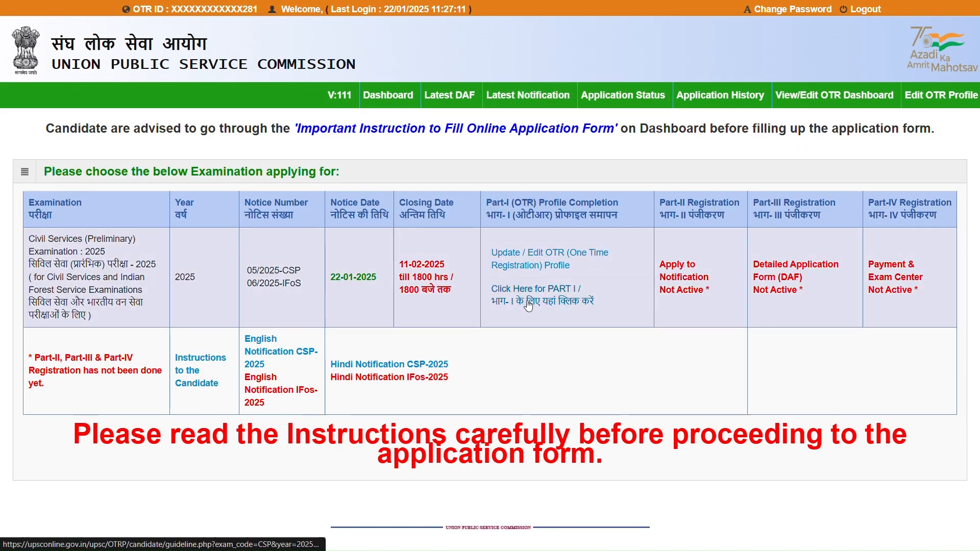
pyautogui.click(529, 304)
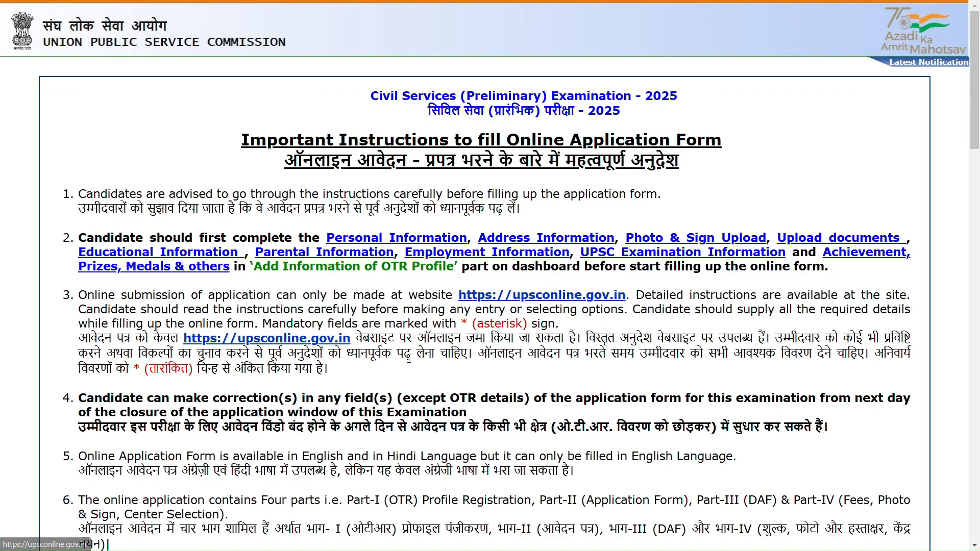
pyautogui.scroll(-20, 409, 359)
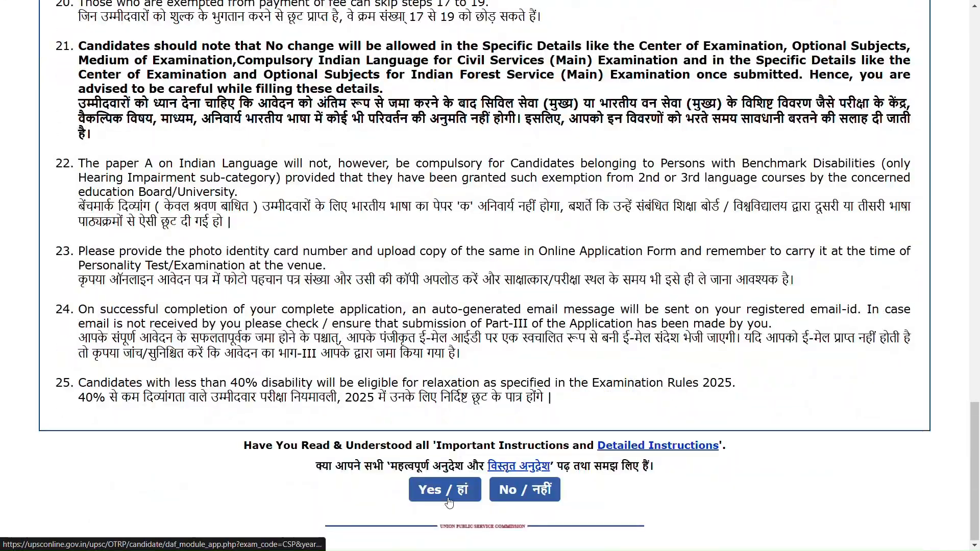
pyautogui.click(449, 503)
pyautogui.click(598, 92)
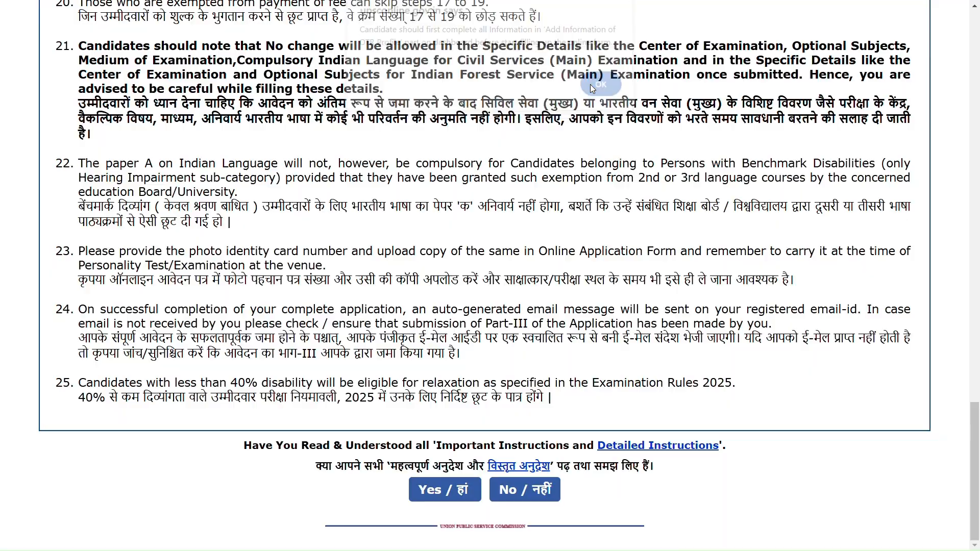
# - Tick the declaration that all Part-I details are true, complete and correct, and agree to submit Part-I
pyautogui.scroll(-1, 470, 450)
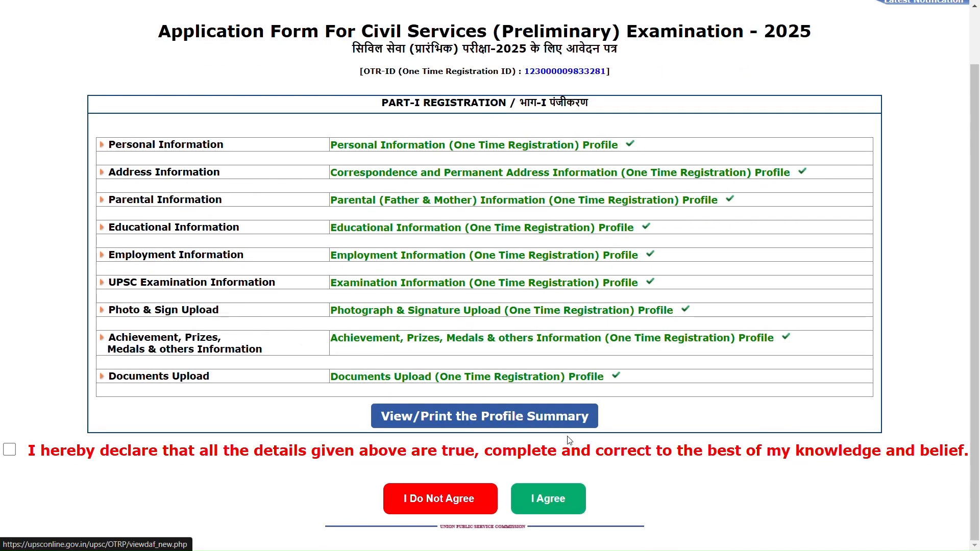
pyautogui.click(564, 498)
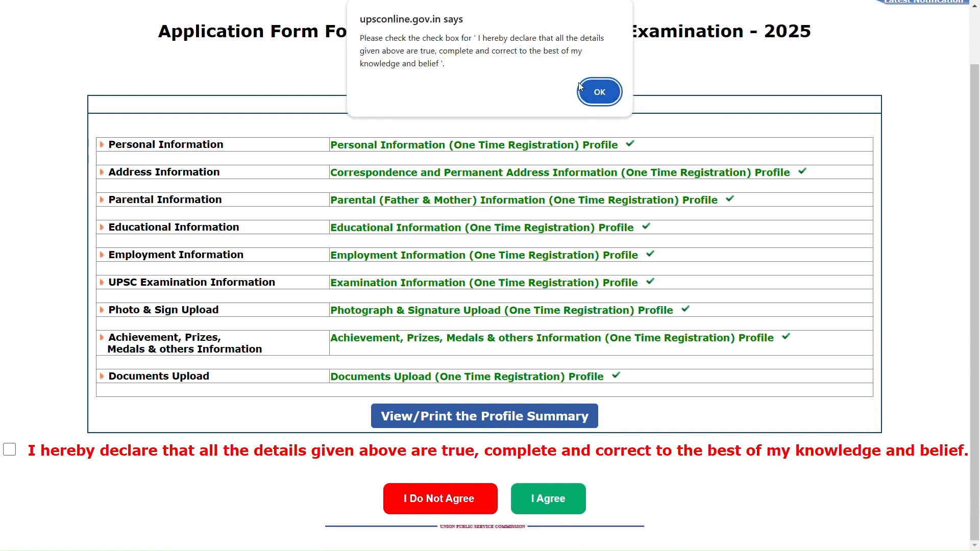
pyautogui.click(598, 93)
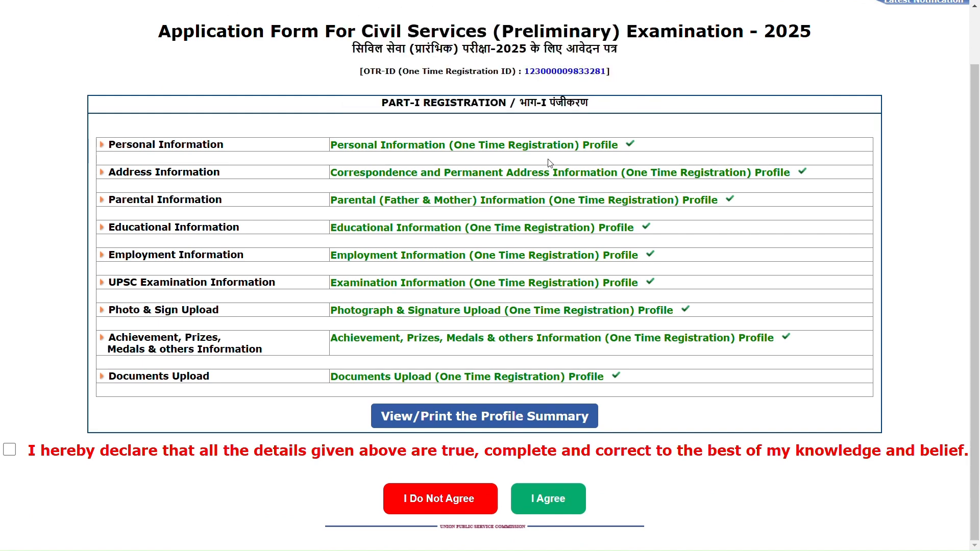
pyautogui.click(15, 451)
pyautogui.click(558, 487)
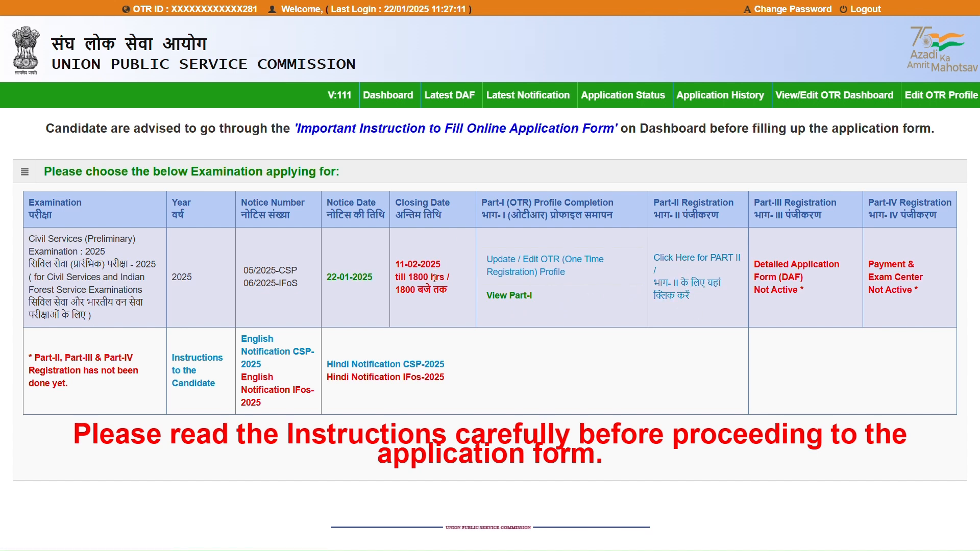
# - Open the Part-II registration form and review its OTR profile, examination application and address details
pyautogui.click(664, 300)
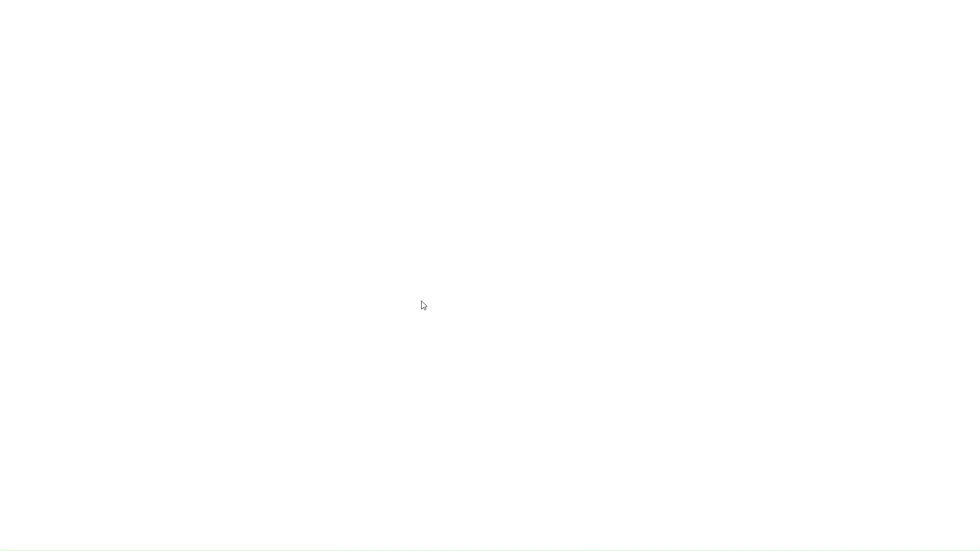
pyautogui.scroll(-8, 351, 273)
pyautogui.scroll(9, 352, 273)
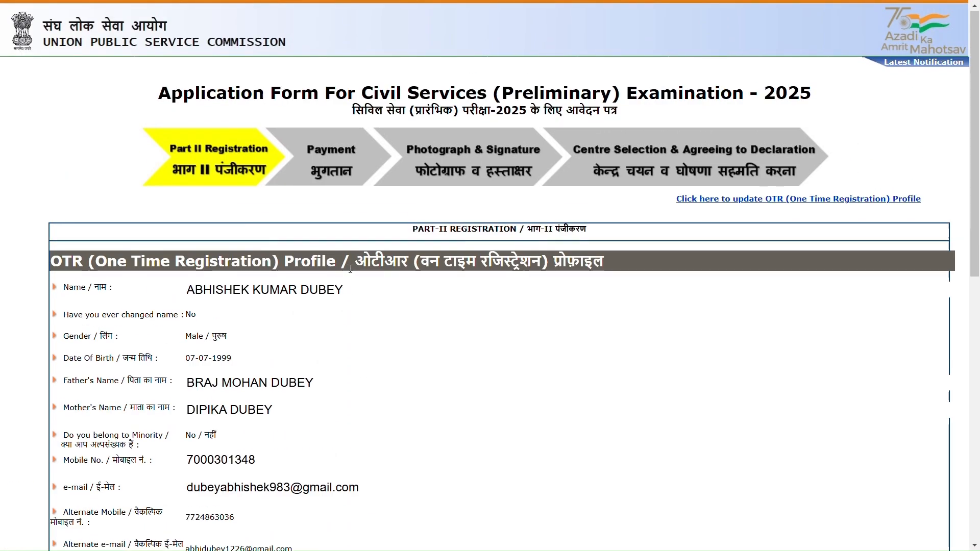
pyautogui.scroll(-10, 351, 273)
pyautogui.scroll(7, 351, 273)
pyautogui.scroll(-6, 235, 194)
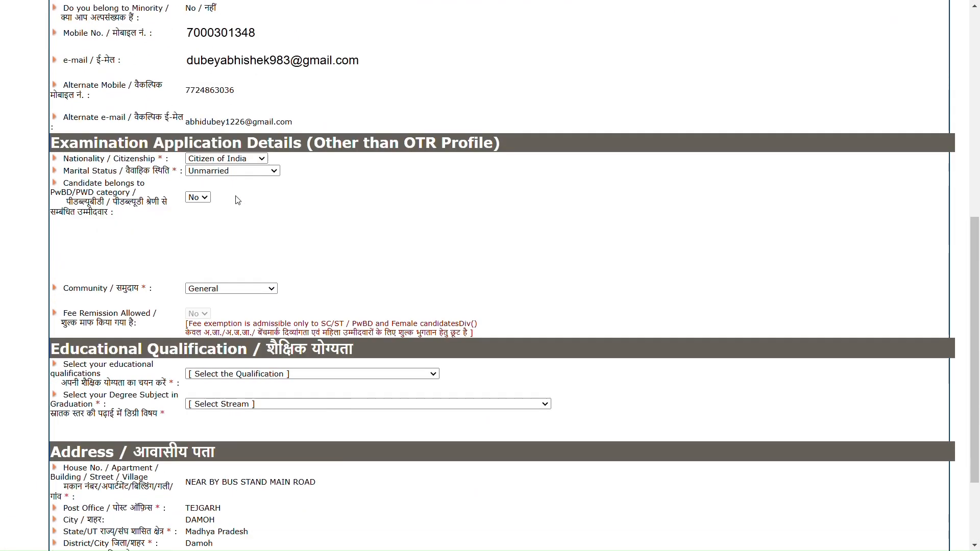
pyautogui.scroll(-3, 245, 148)
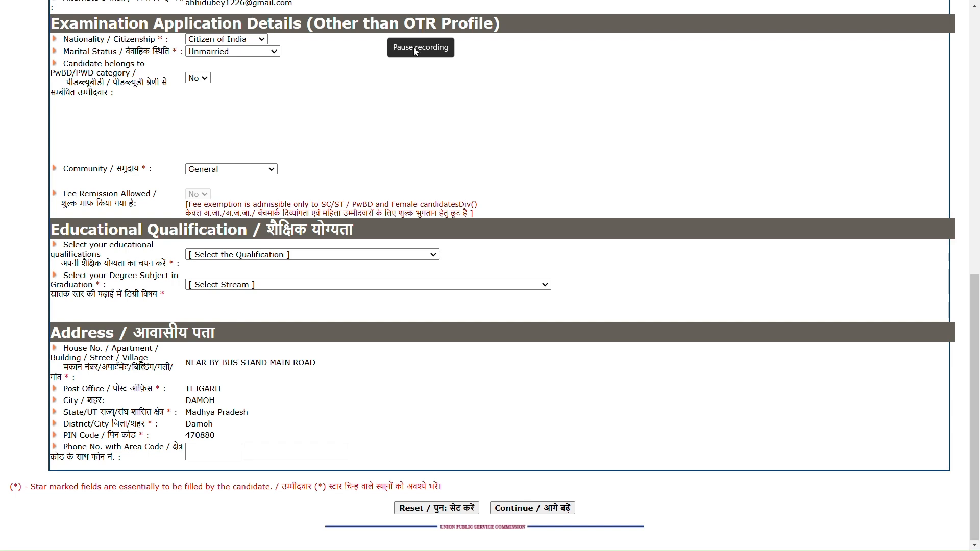
pyautogui.scroll(1, 345, 170)
pyautogui.scroll(-1, 356, 166)
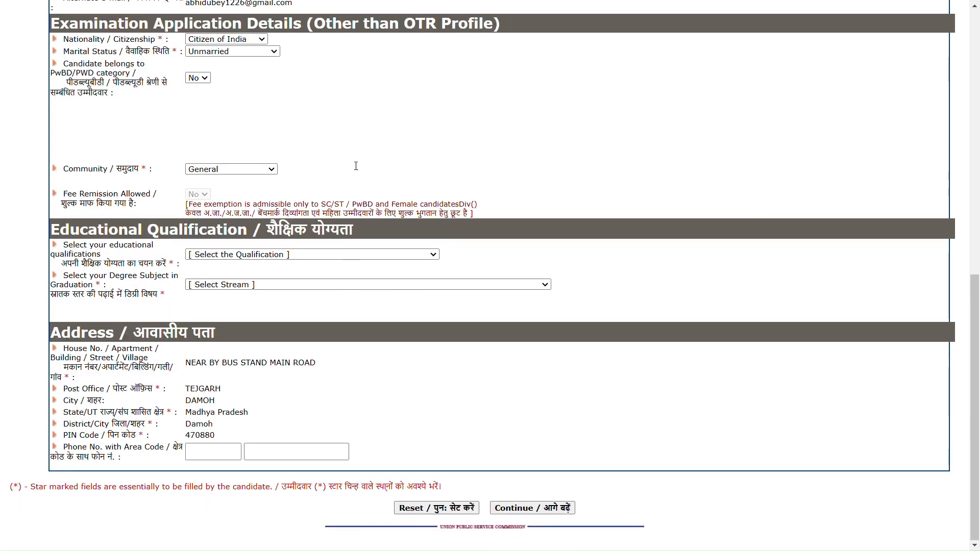
# - Set the educational qualification to Already passed the degree or equivalent Examination and the degree subject to Graduate Degree with atleast Mathematics
pyautogui.click(314, 254)
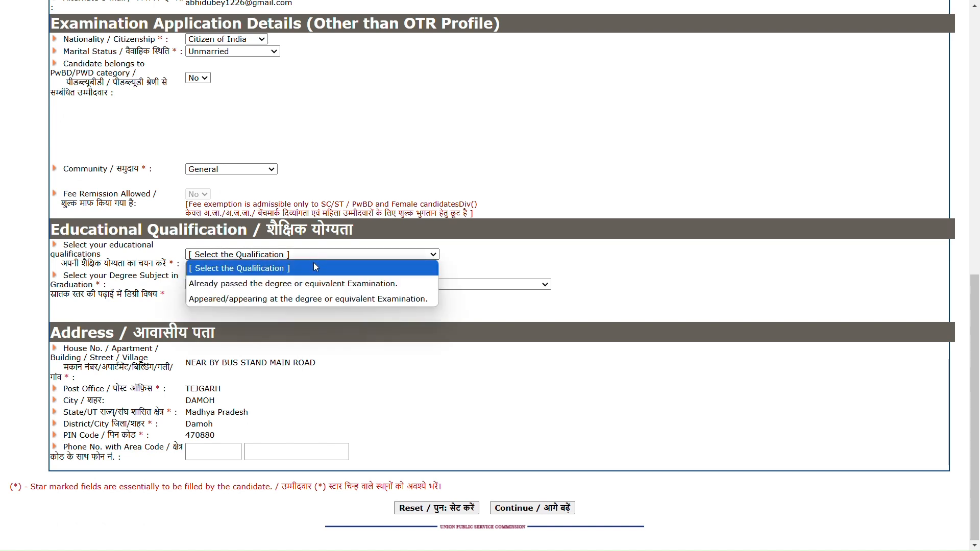
pyautogui.click(309, 284)
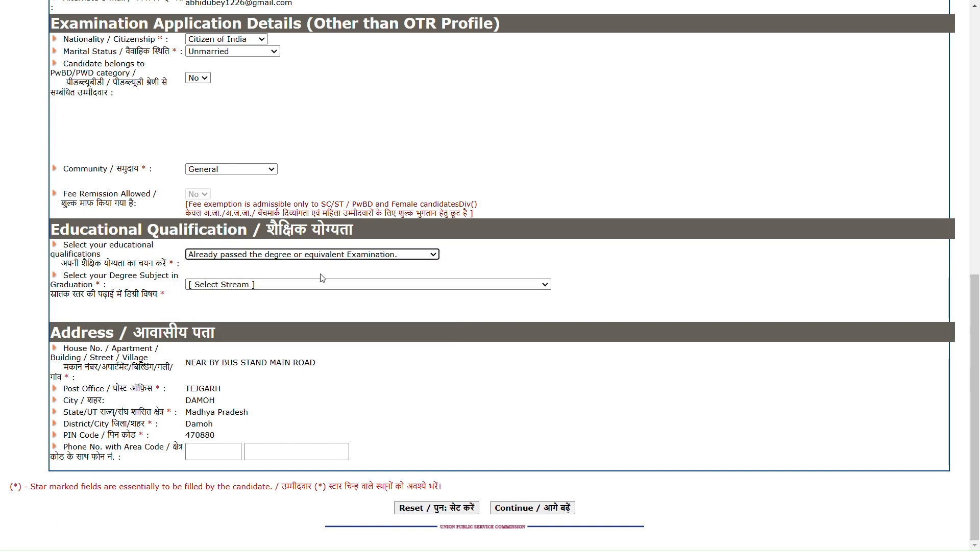
pyautogui.click(320, 284)
pyautogui.scroll(-2, 319, 193)
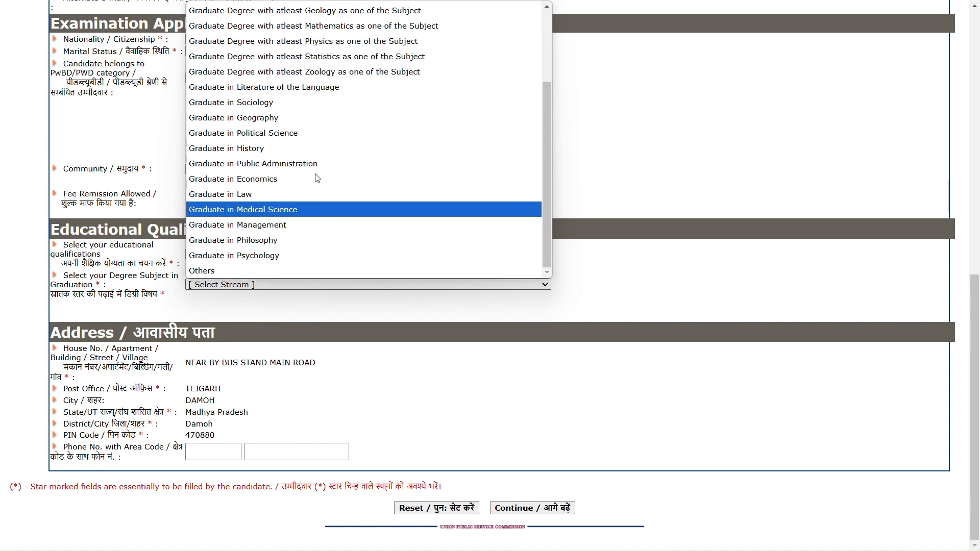
pyautogui.scroll(3, 317, 130)
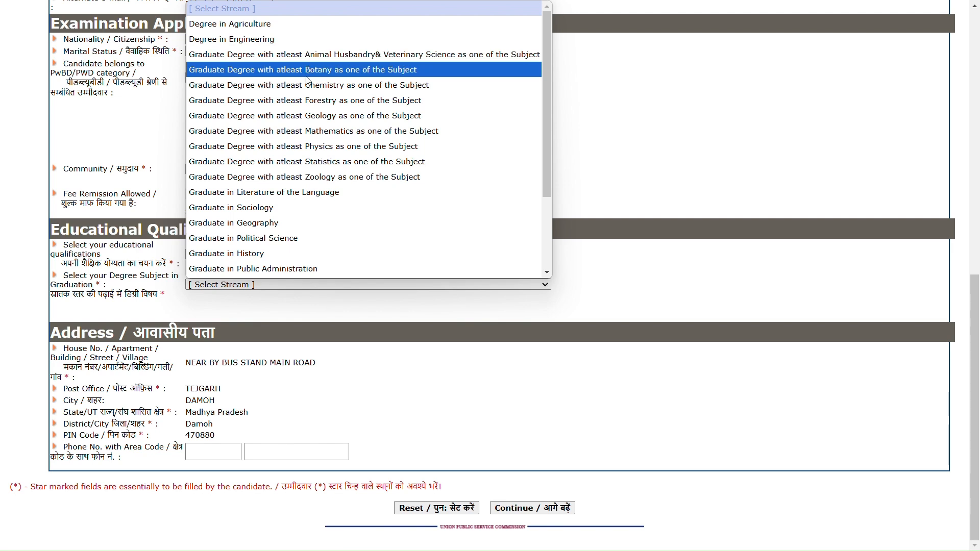
pyautogui.click(310, 133)
pyautogui.scroll(-1, 368, 270)
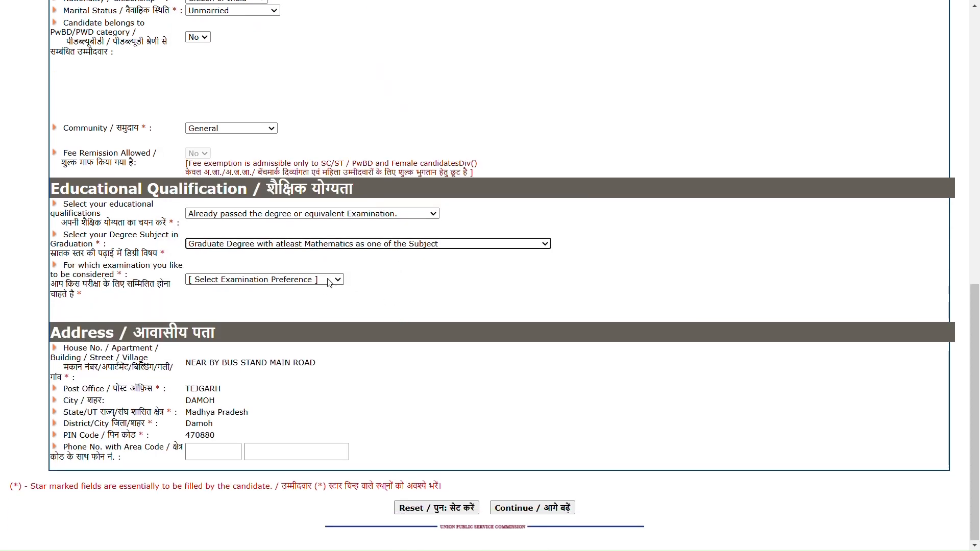
# - Choose Civil Services & Indian Forest Service as the examination preference and accept the caution about specific details
pyautogui.click(329, 282)
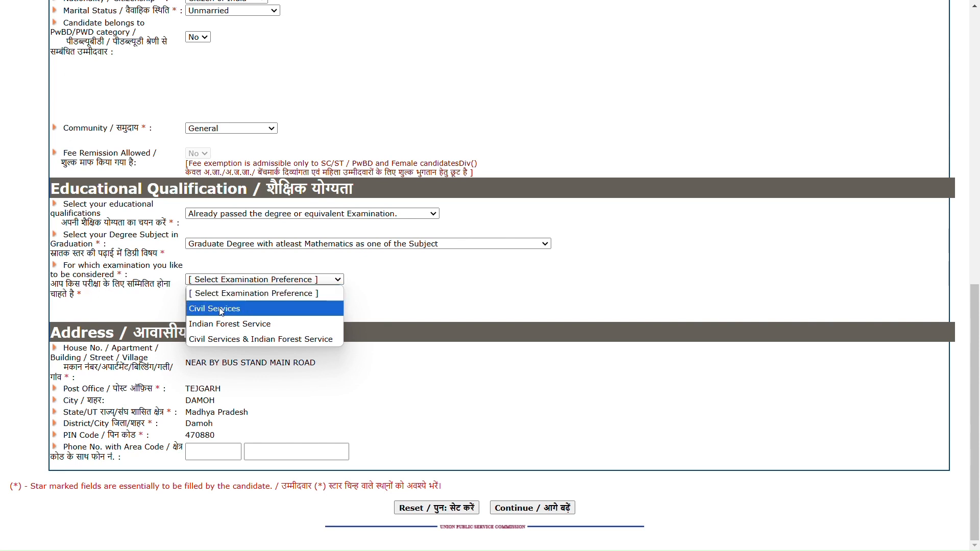
pyautogui.click(267, 335)
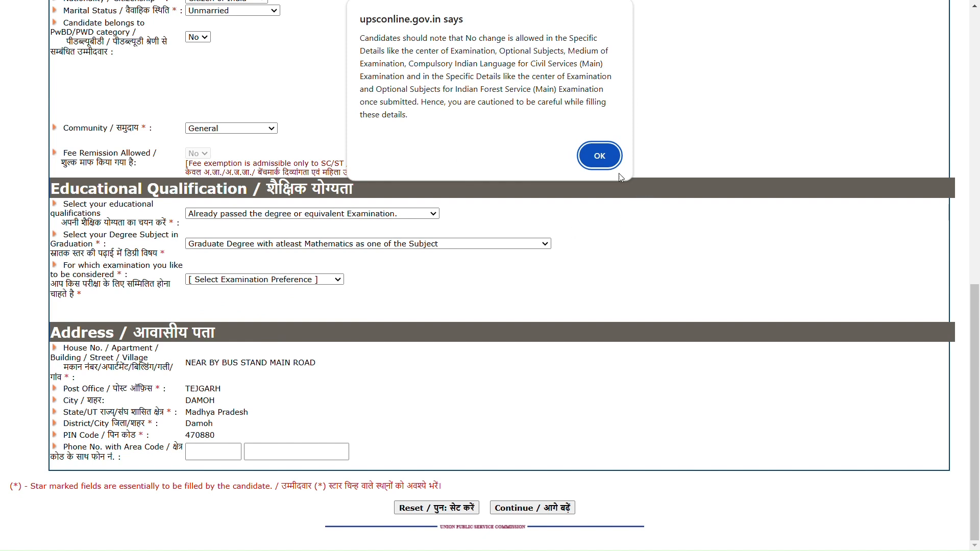
pyautogui.click(598, 158)
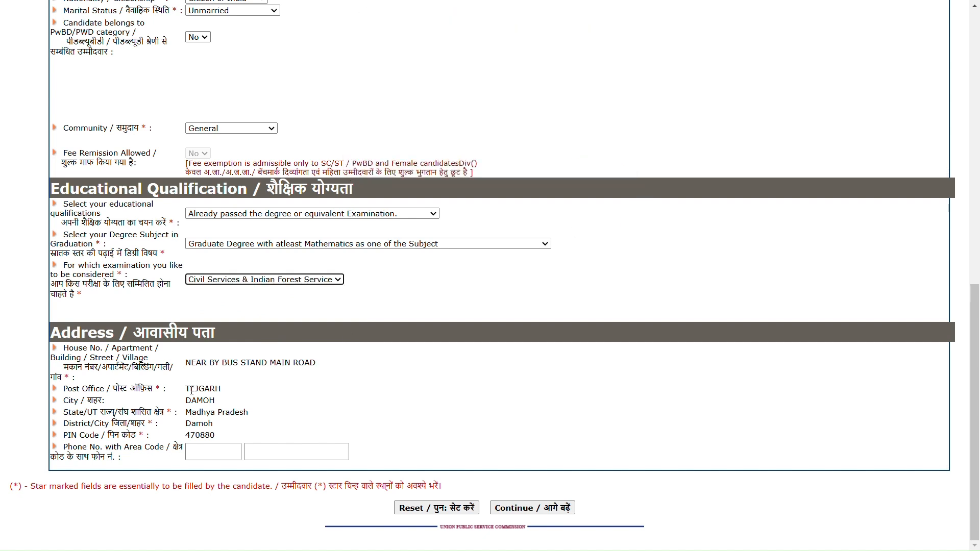
# - Leave the phone number with area code empty, review the Part-II entries and continue to the following page
pyautogui.click(197, 447)
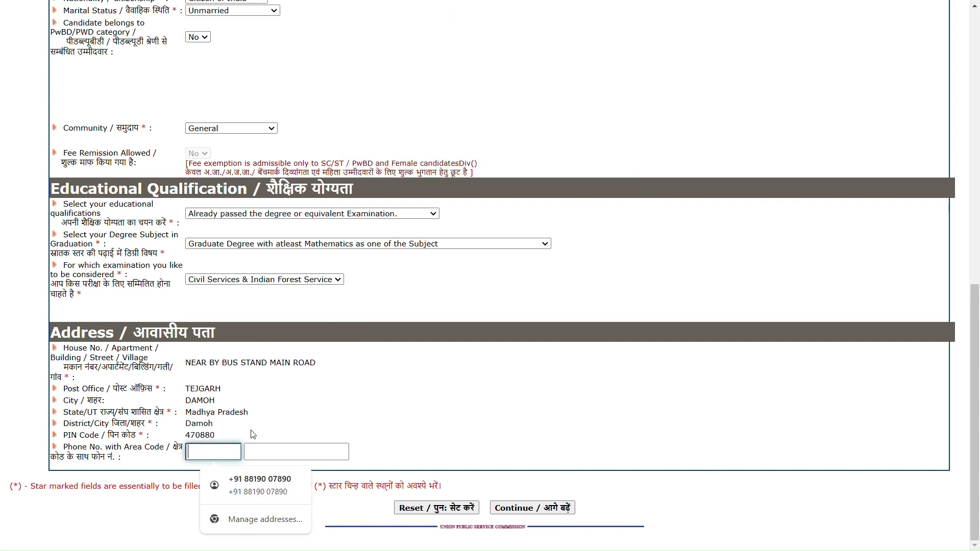
pyautogui.click(345, 401)
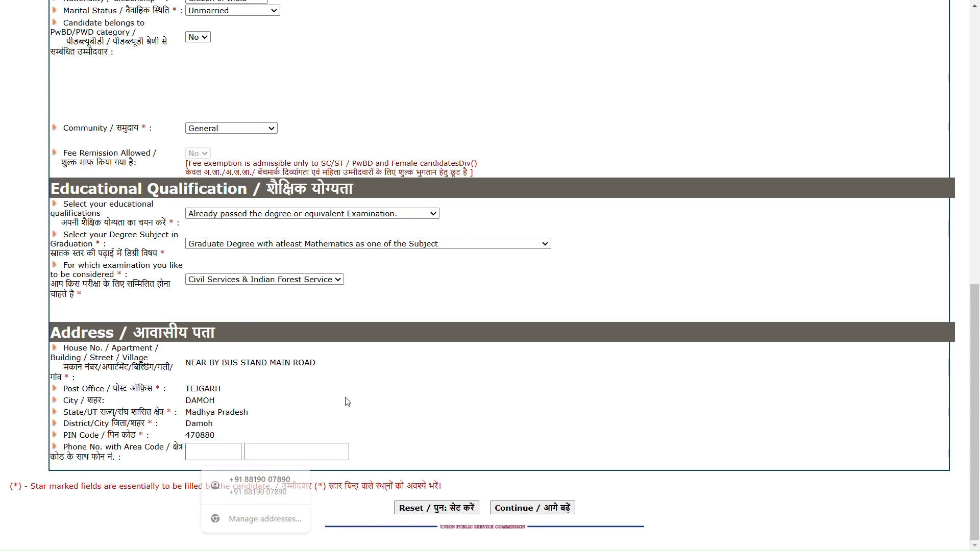
pyautogui.scroll(8, 475, 401)
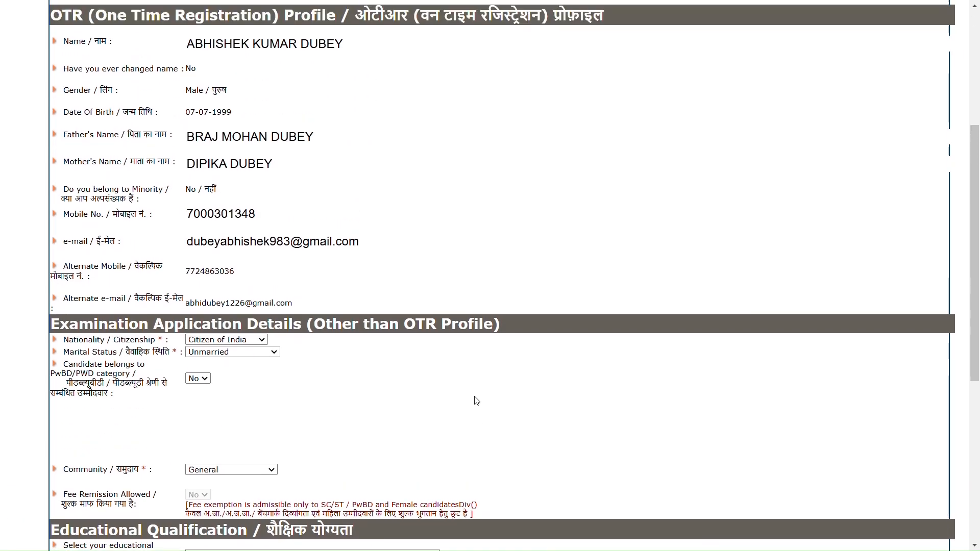
pyautogui.scroll(-8, 474, 401)
pyautogui.click(533, 508)
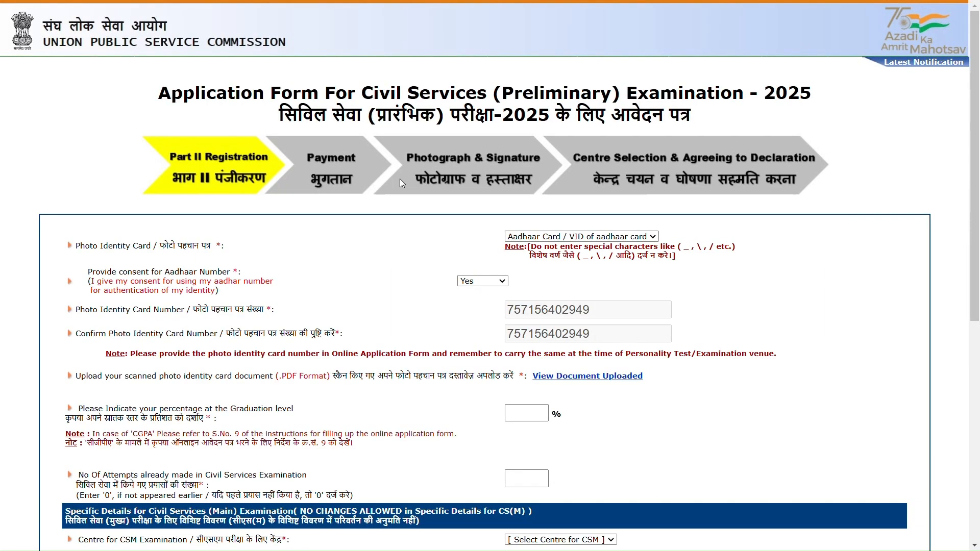
# - Enter 78 as the graduation percentage and 0 as the number of Civil Services Examination attempts
pyautogui.scroll(-1, 508, 337)
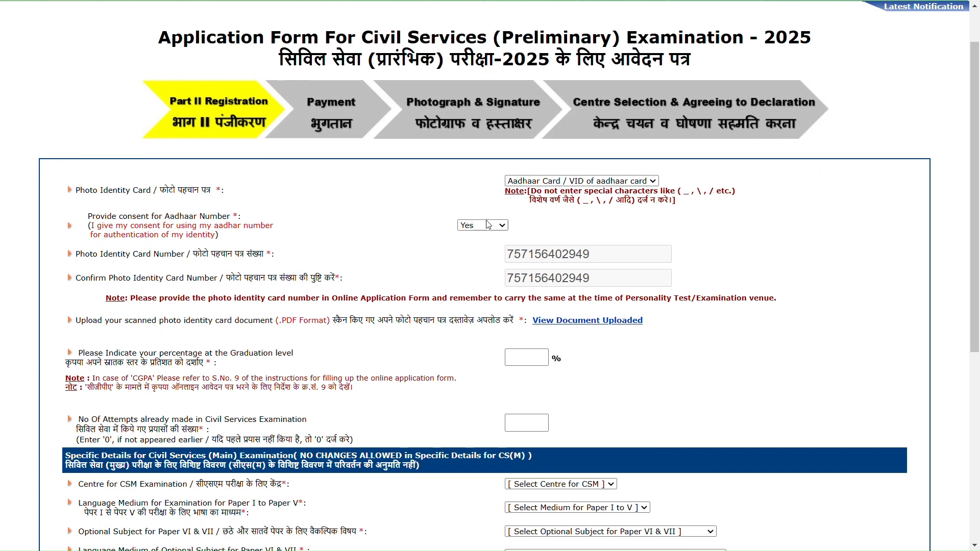
pyautogui.scroll(-1, 517, 345)
pyautogui.click(522, 332)
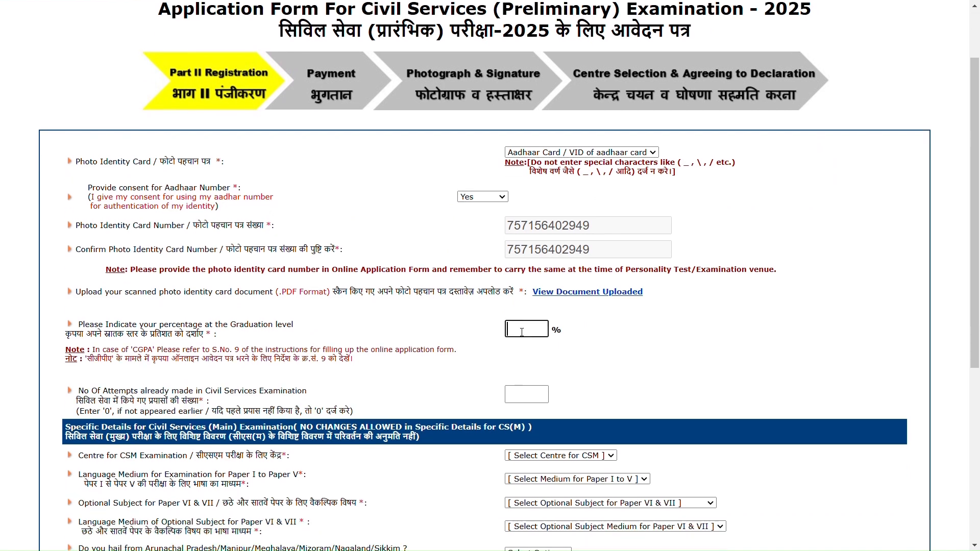
pyautogui.scroll(-2, 601, 356)
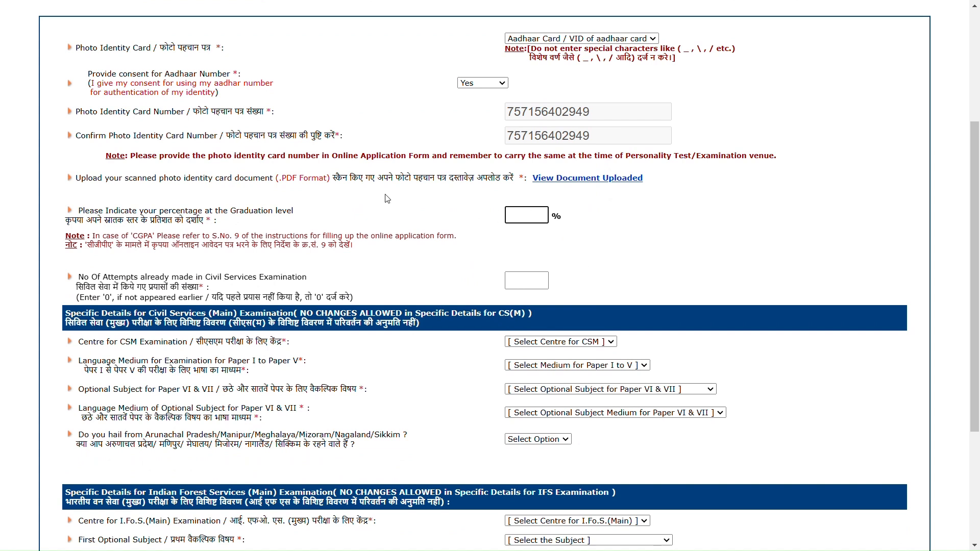
pyautogui.write('78')
pyautogui.click(519, 273)
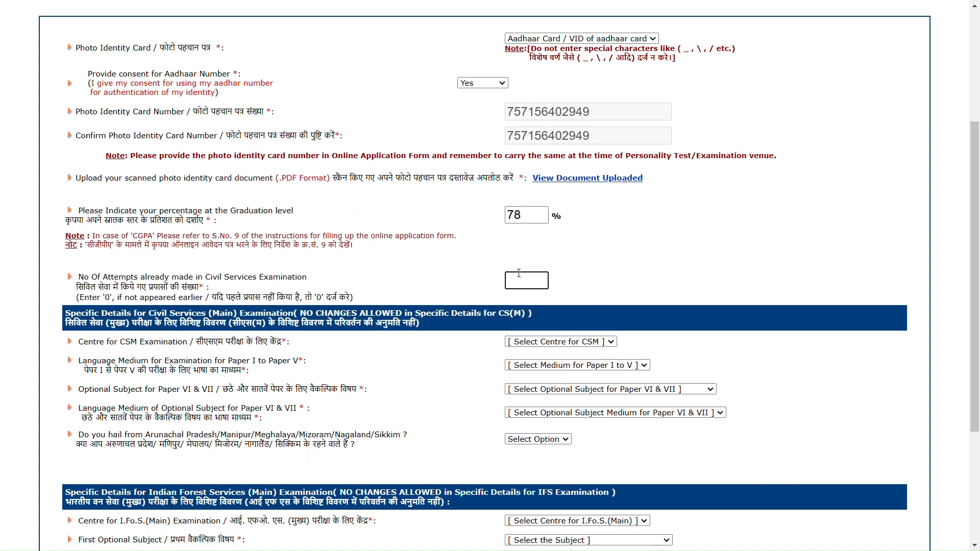
pyautogui.scroll(-2, 518, 273)
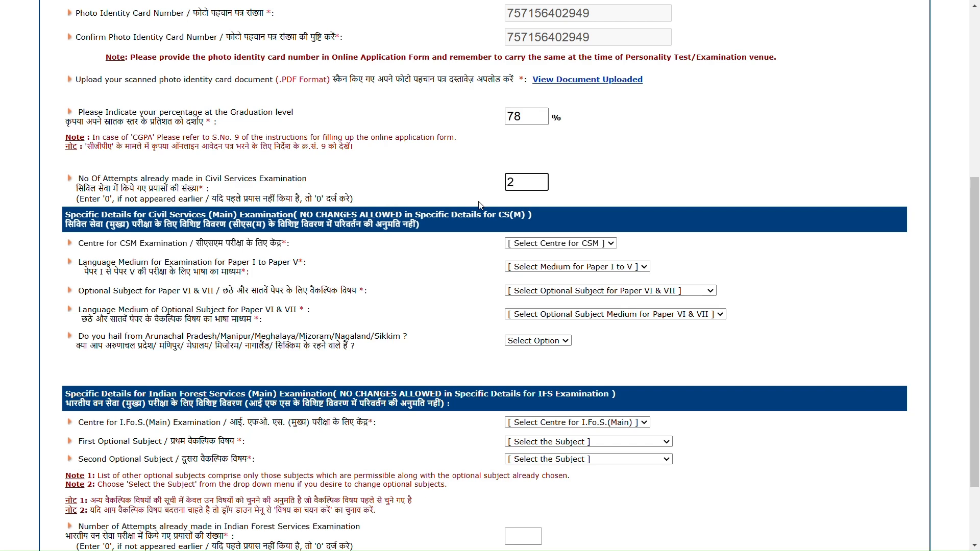
pyautogui.press('BackSpace')
# - Choose Bhopal as the centre for the Civil Services (Main) Examination
pyautogui.click(560, 243)
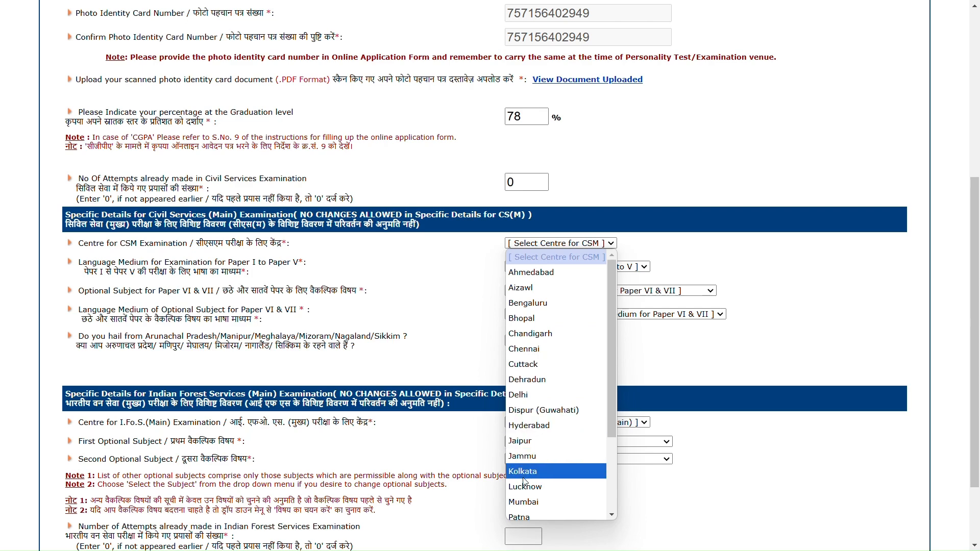
pyautogui.scroll(-3, 555, 390)
pyautogui.scroll(3, 554, 390)
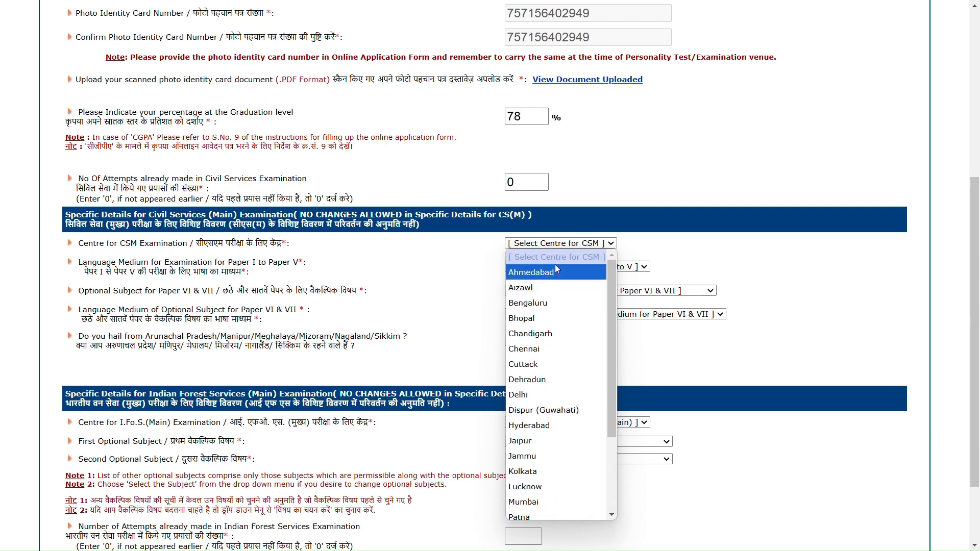
pyautogui.click(548, 317)
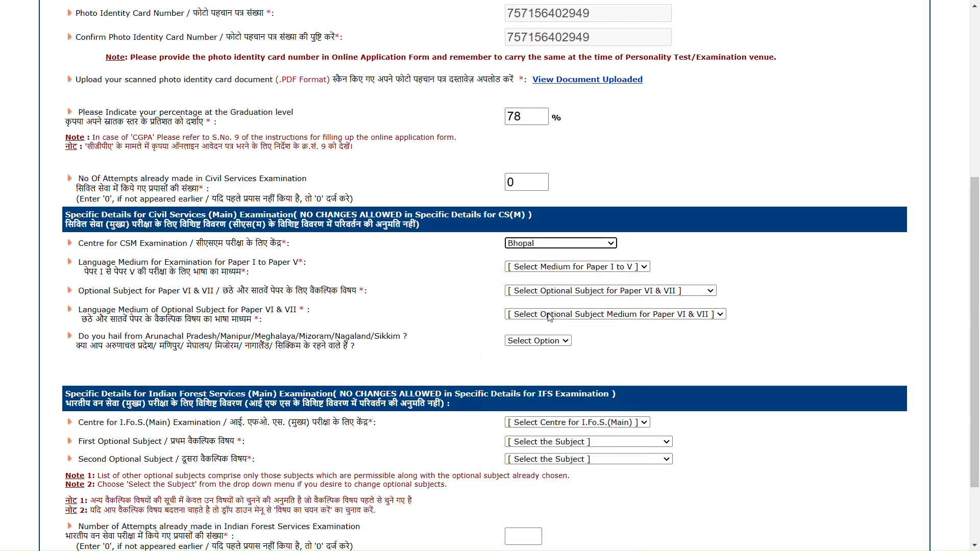
# - Set the Civil Services (Main) Examination centre to Delhi and the language medium for Paper I to Paper V to HINDI
pyautogui.click(573, 243)
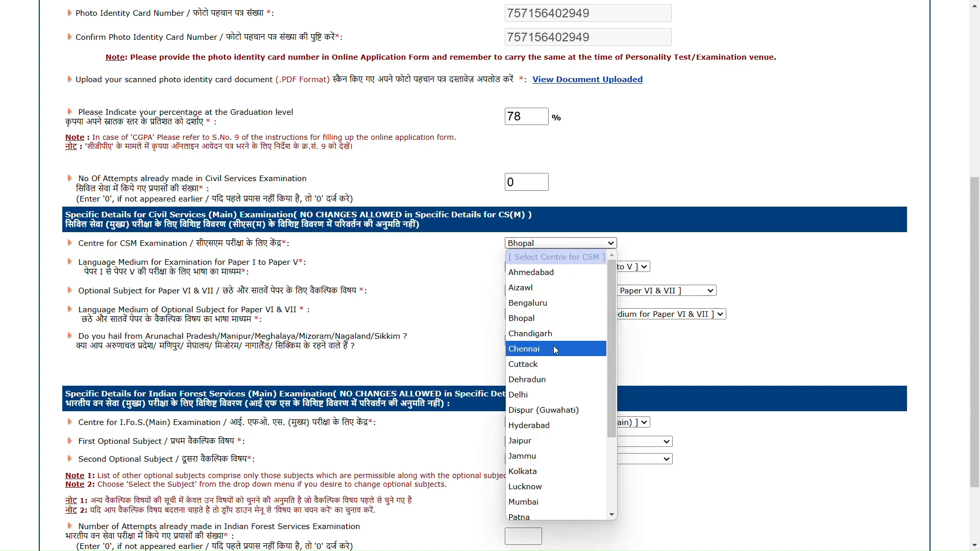
pyautogui.click(543, 397)
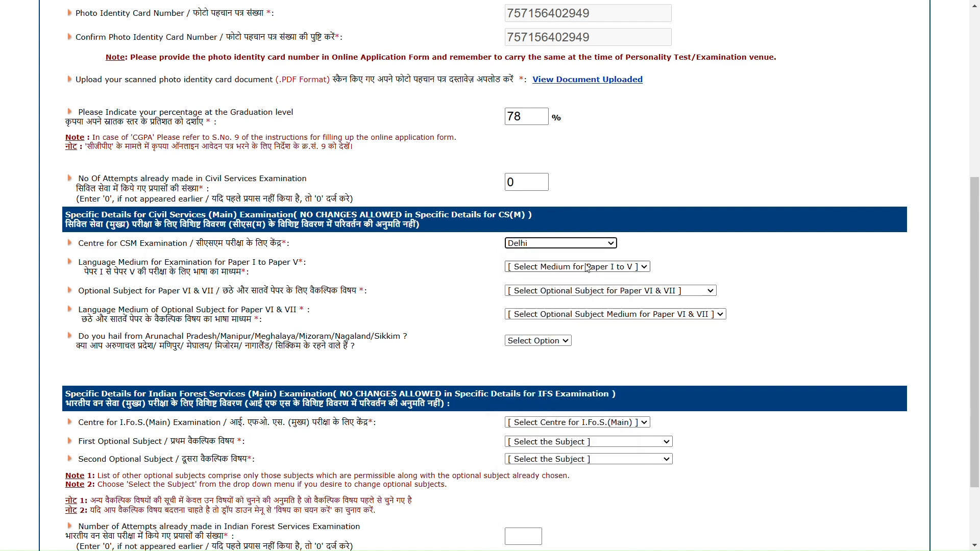
pyautogui.click(554, 266)
pyautogui.scroll(-1, 563, 92)
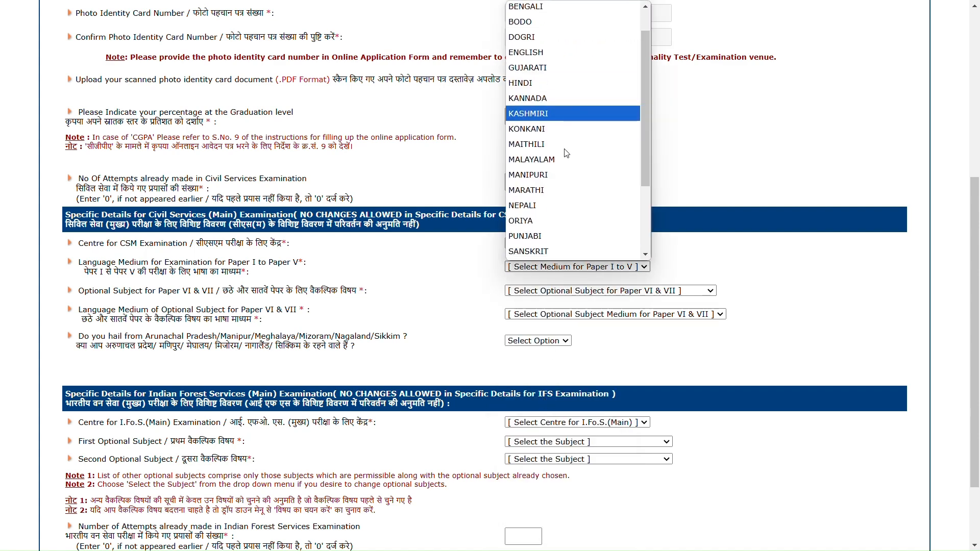
pyautogui.scroll(1, 562, 93)
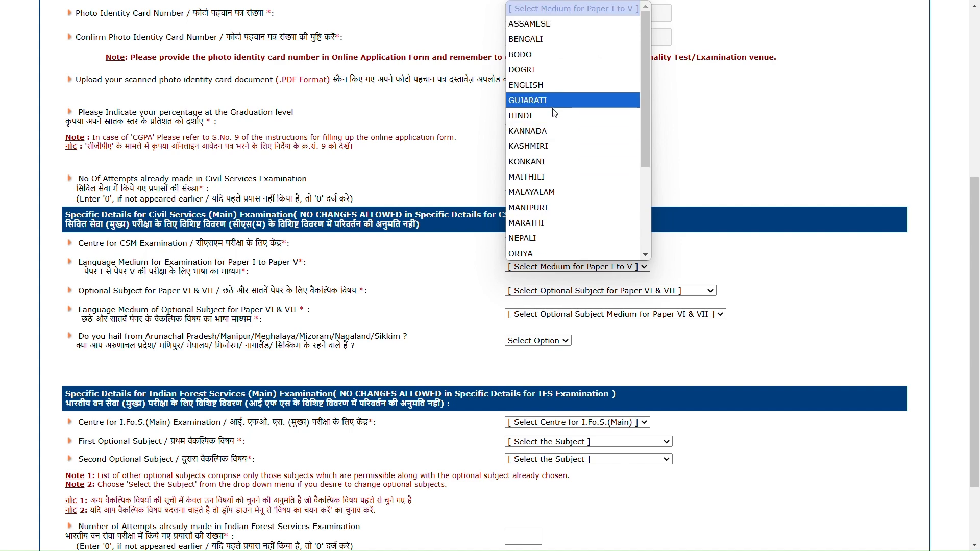
pyautogui.click(555, 115)
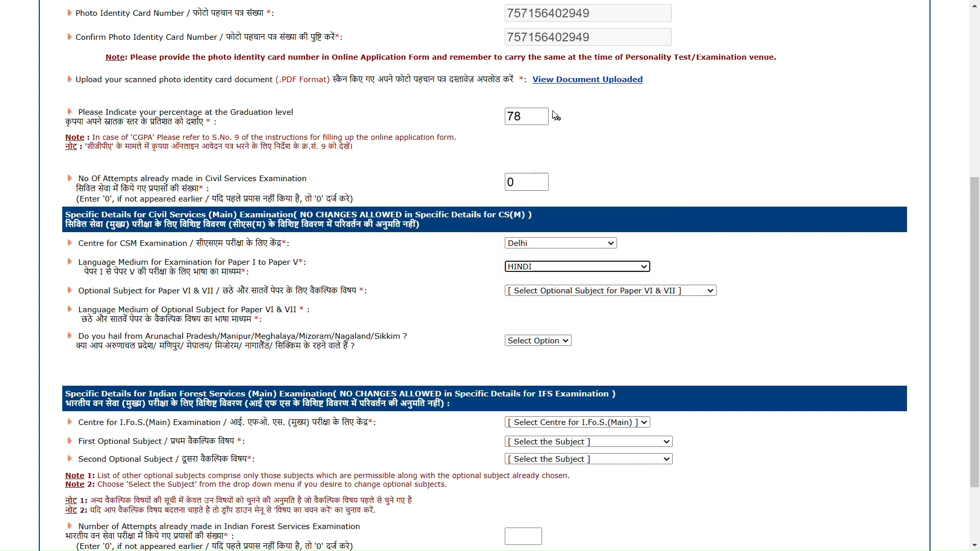
# - Open the list of optional subjects for Paper VI & VII of the Civil Services (Main) Examination
pyautogui.click(584, 290)
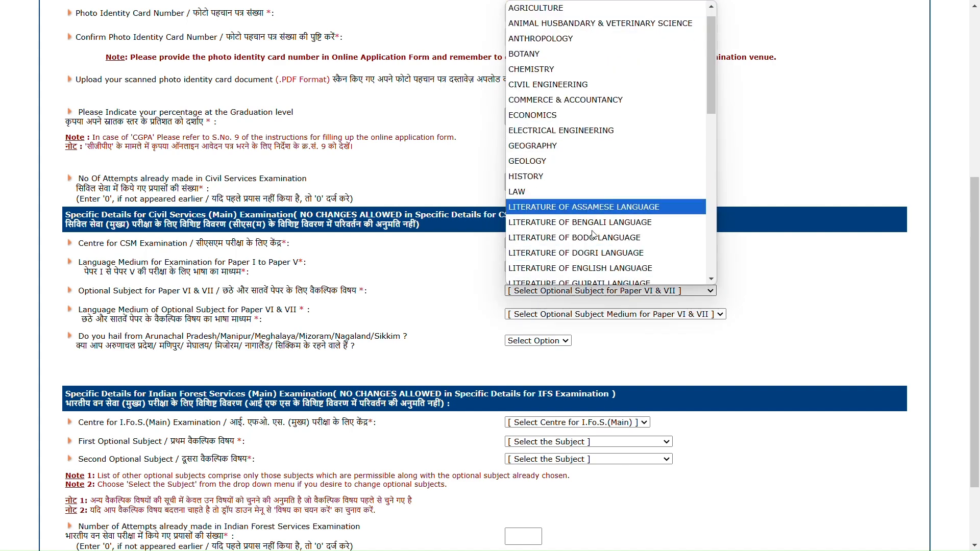